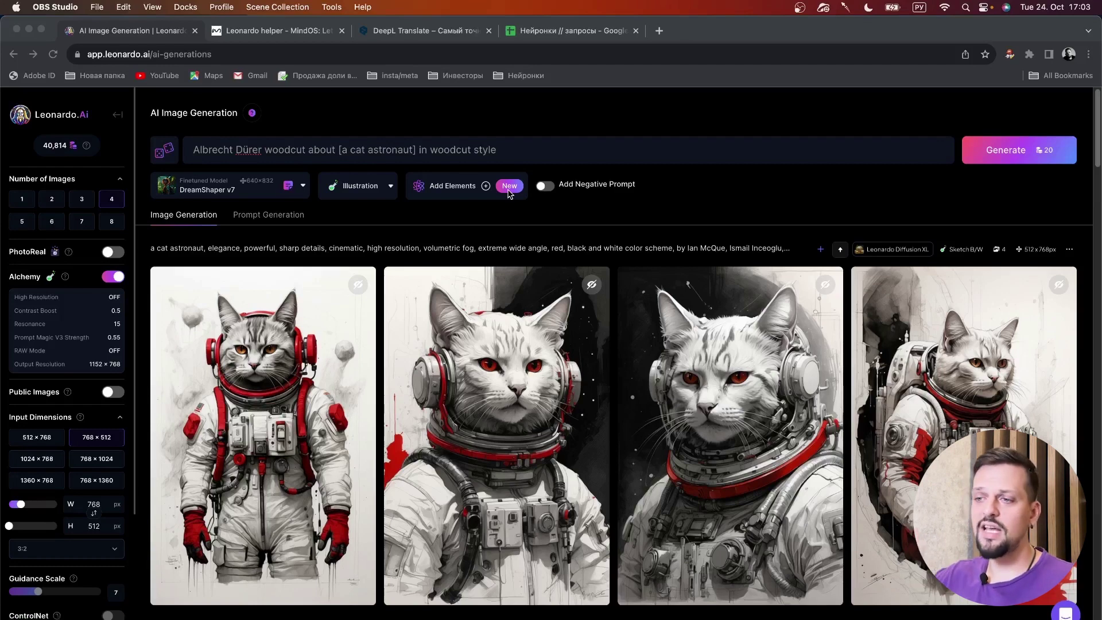
Highlight the artist name and the closing 'in woodcut style' phrase in the cat astronaut prompt.
{"action": "left_click", "coordinate": [197, 151]}
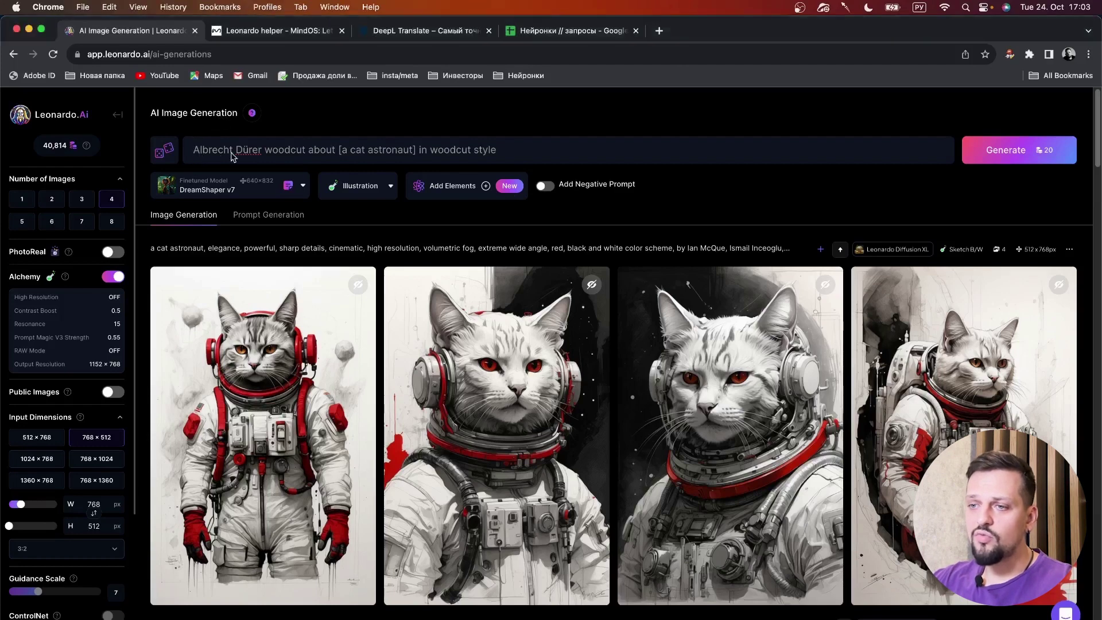
{"action": "left_click_drag", "start_coordinate": [195, 150], "coordinate": [302, 150]}
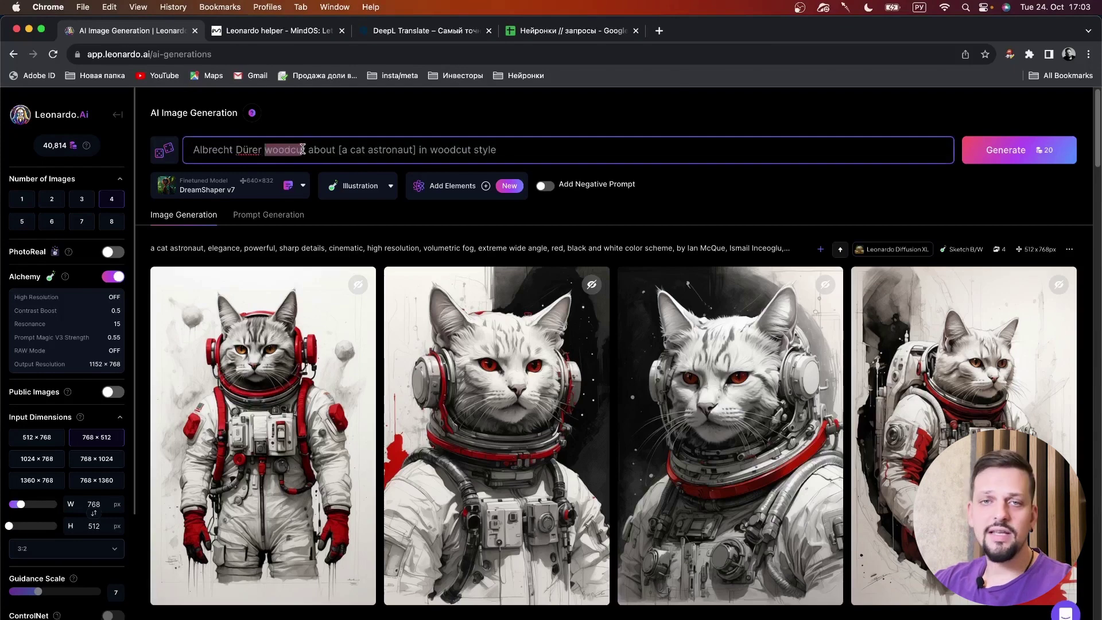
{"action": "double_click", "coordinate": [321, 149]}
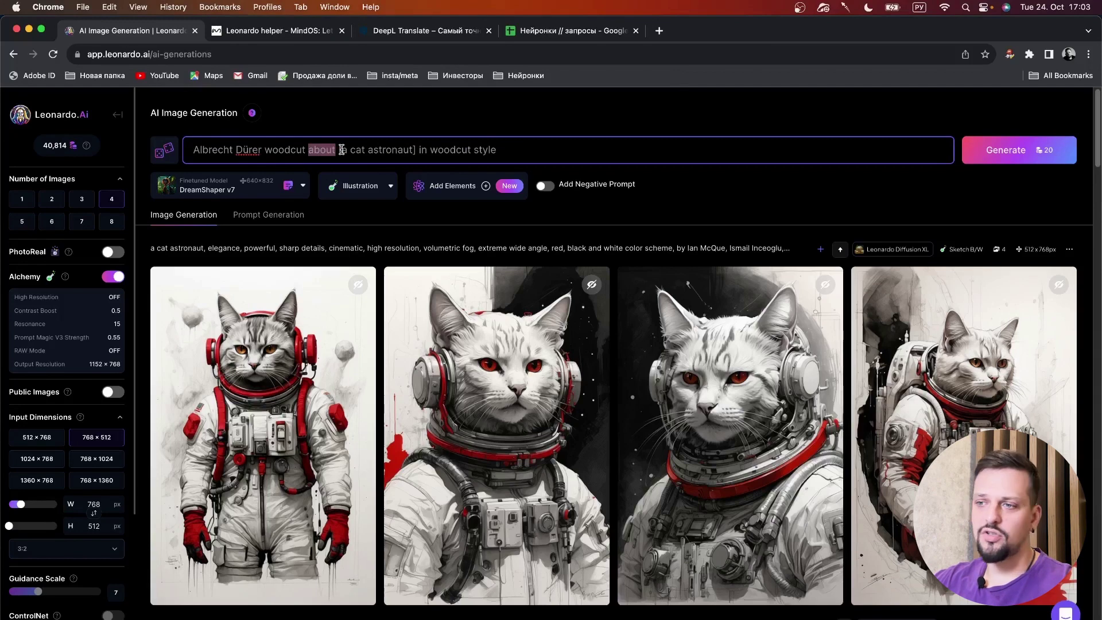
{"action": "left_click", "coordinate": [428, 149]}
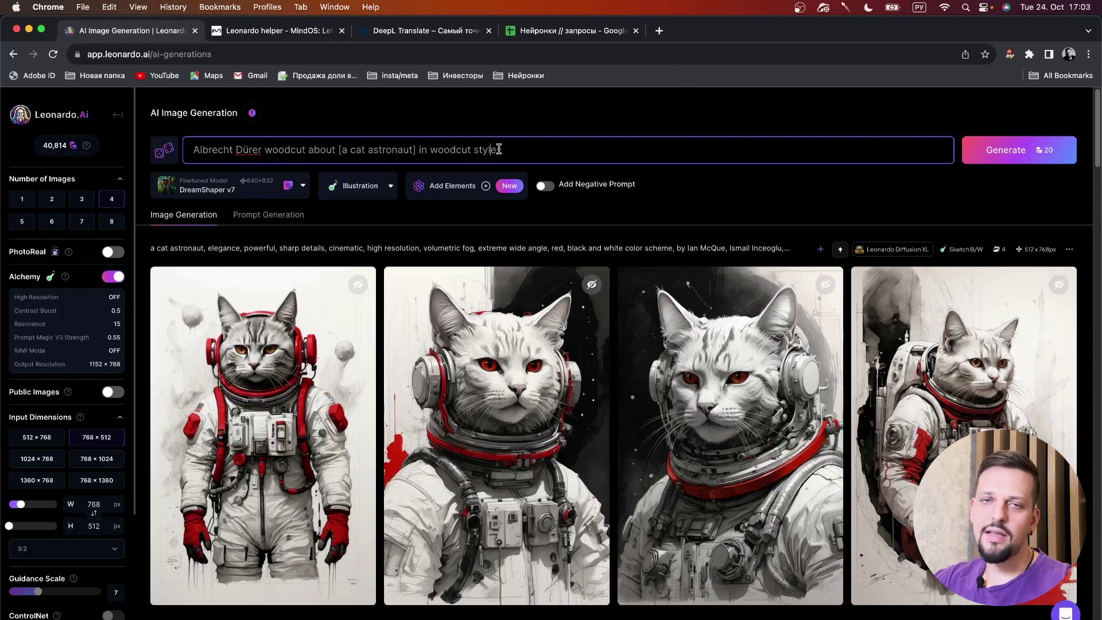
{"action": "left_click_drag", "start_coordinate": [498, 149], "coordinate": [419, 149]}
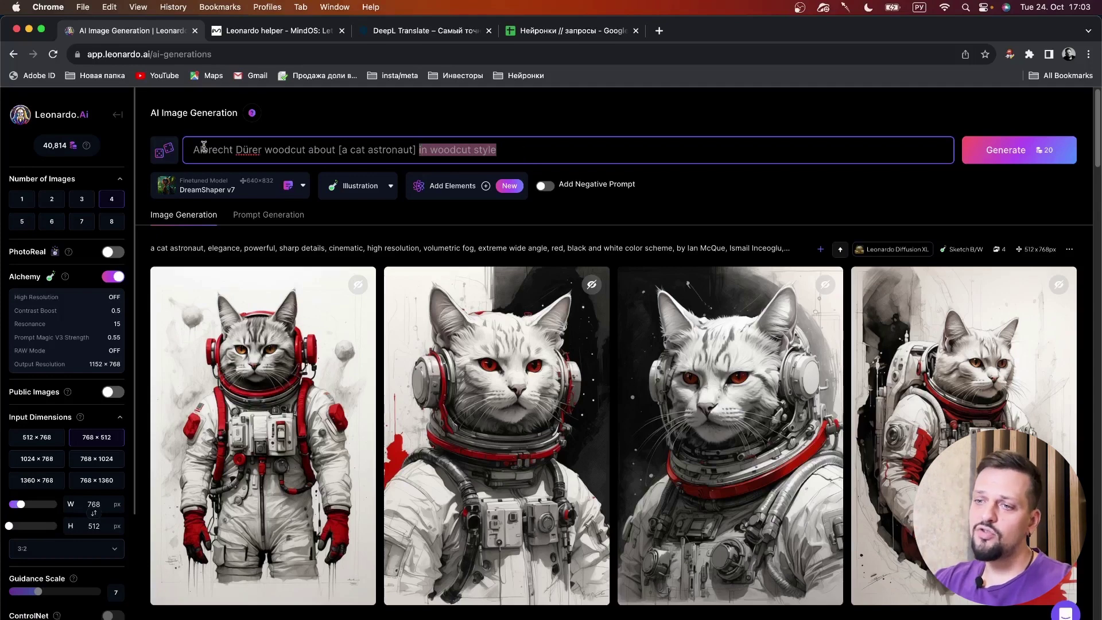
Keep the Illustration style, set the aspect ratio to 1:1, and generate four images.
{"action": "left_click", "coordinate": [355, 185]}
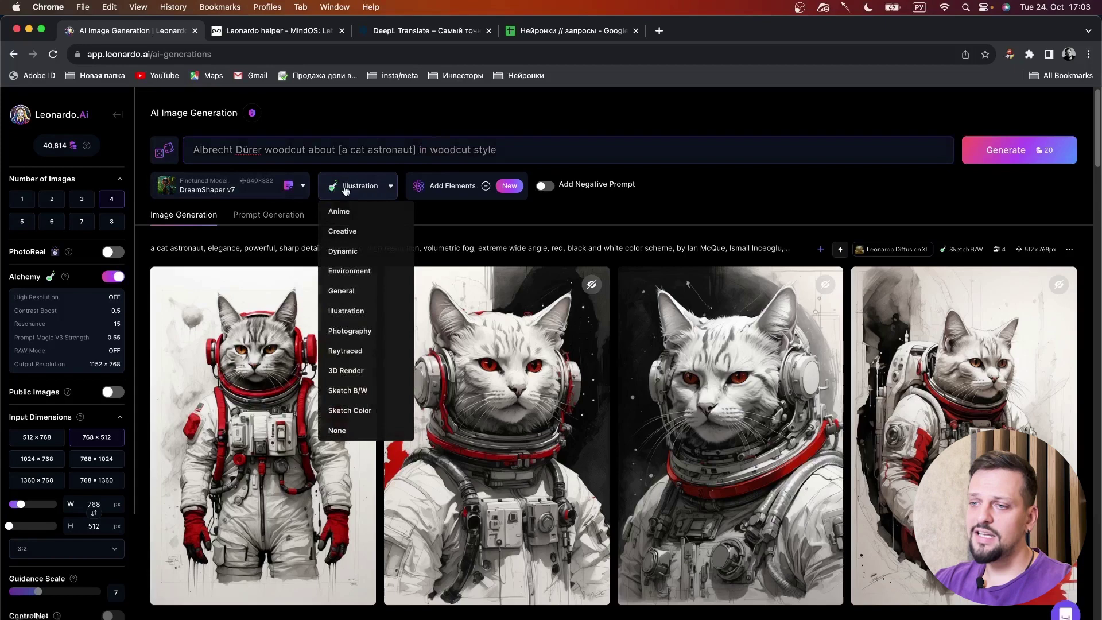
{"action": "left_click", "coordinate": [362, 310]}
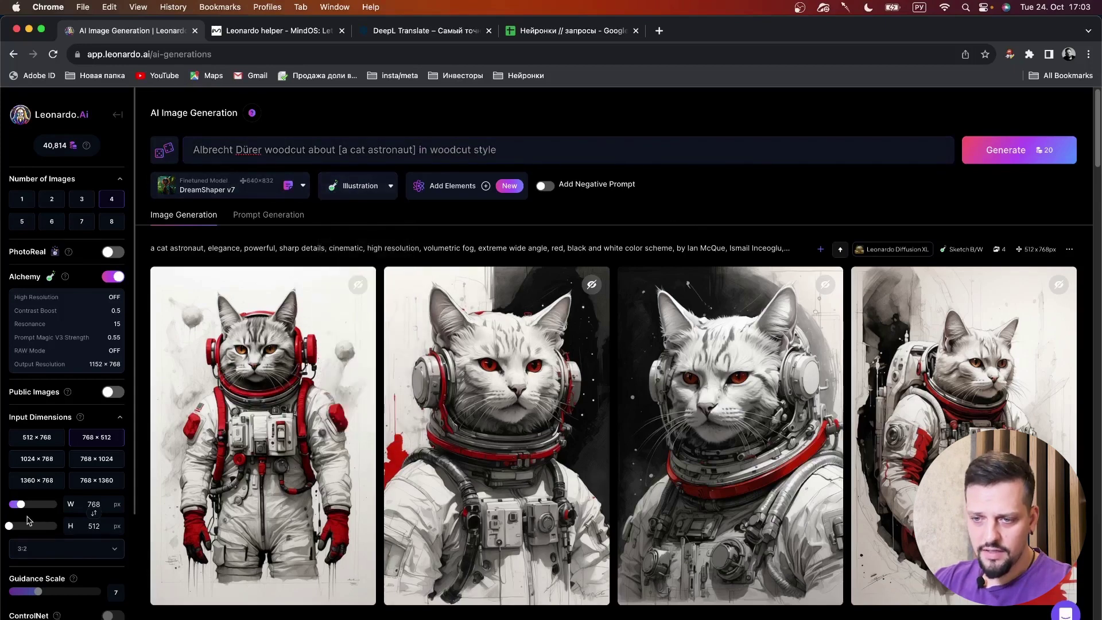
{"action": "left_click", "coordinate": [59, 549]}
{"action": "left_click", "coordinate": [52, 533]}
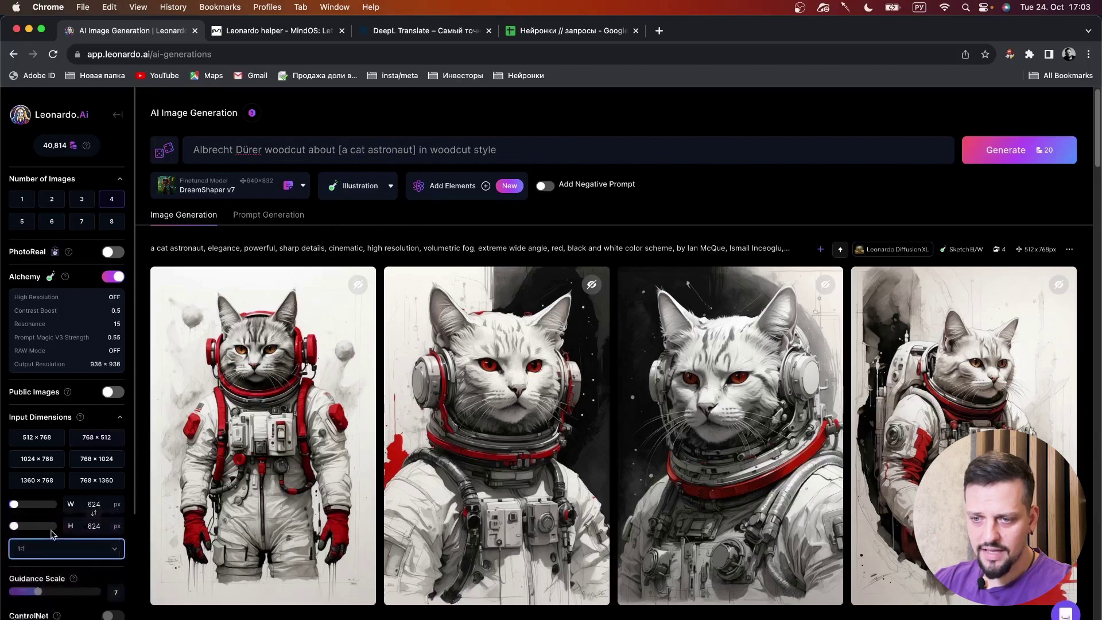
{"action": "left_click", "coordinate": [1014, 151]}
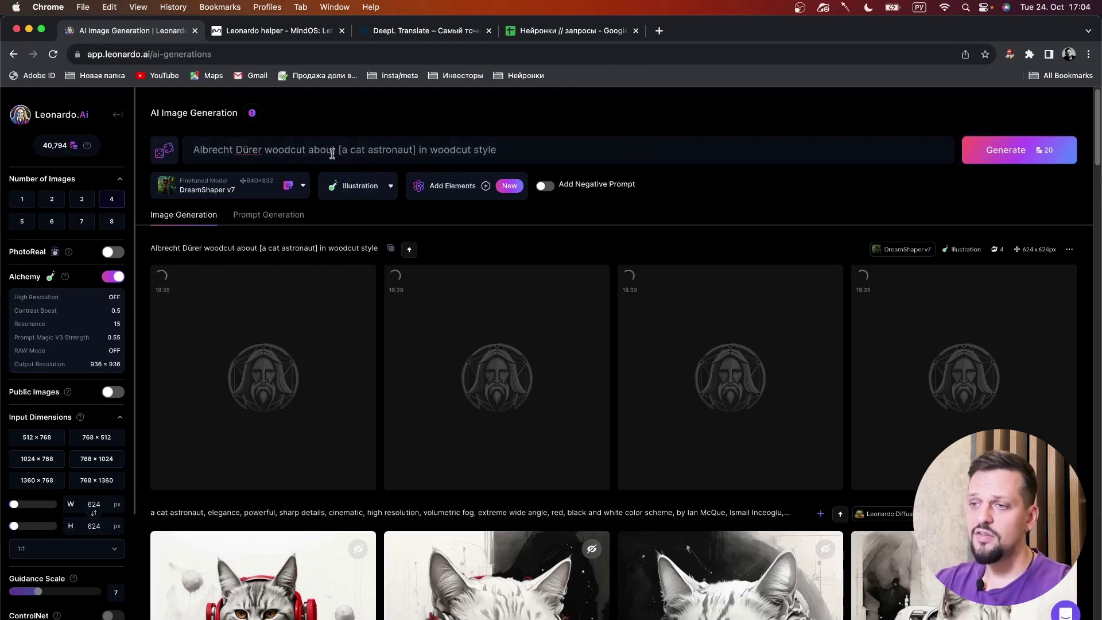
Replace '[a cat astronaut]' with 'sea dragon' in the prompt and generate.
{"action": "left_click", "coordinate": [405, 149]}
{"action": "left_click_drag", "start_coordinate": [414, 147], "coordinate": [338, 148]}
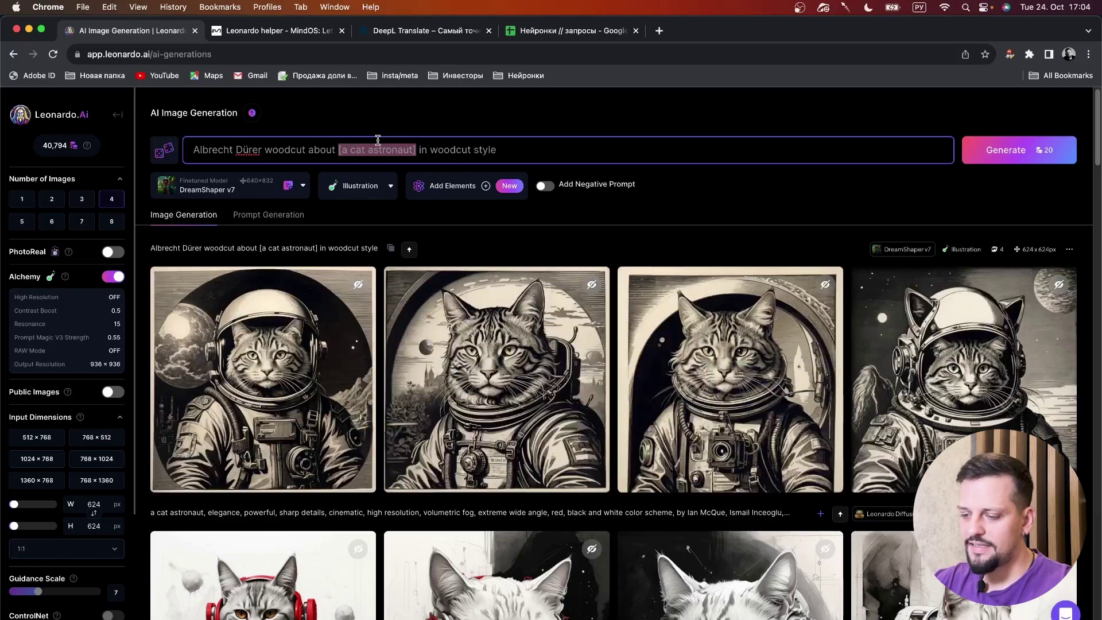
{"action": "type", "text": "ыуф"}
{"action": "key", "text": "BackSpace"}
{"action": "key", "text": "BackSpace"}
{"action": "key", "text": "BackSpace"}
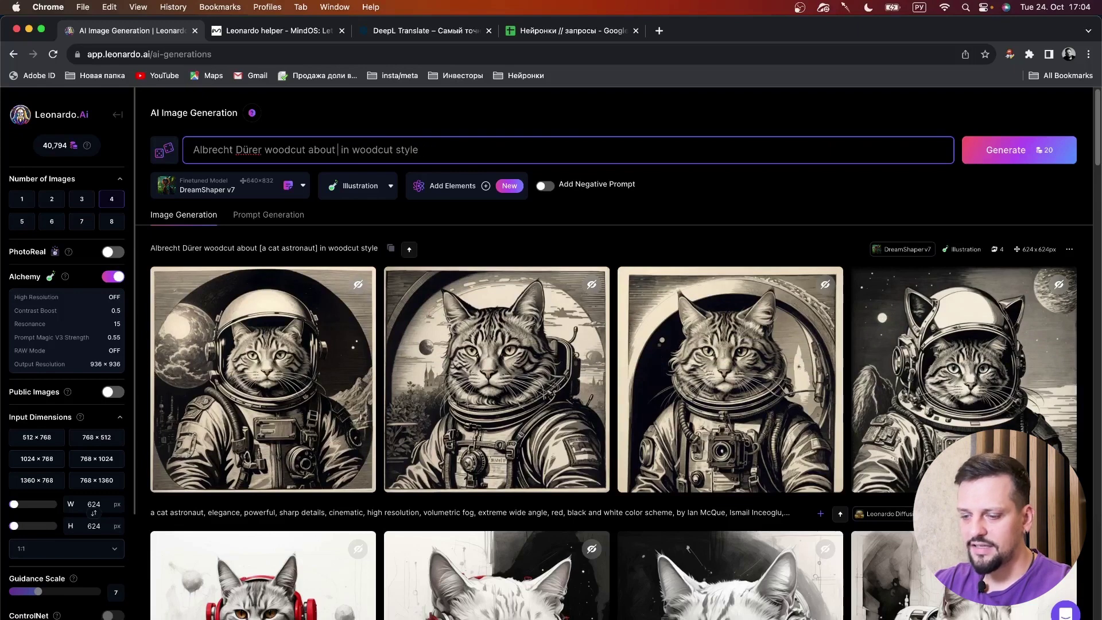
{"action": "key", "text": "ctrl+space"}
{"action": "type", "text": "sea dragon"}
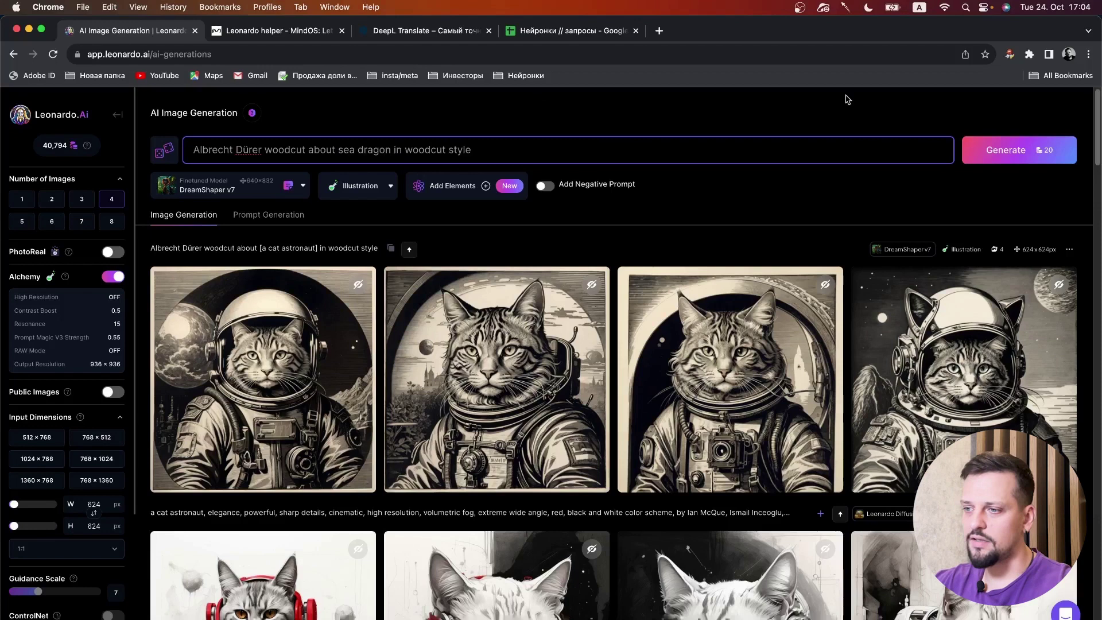
{"action": "left_click", "coordinate": [988, 154]}
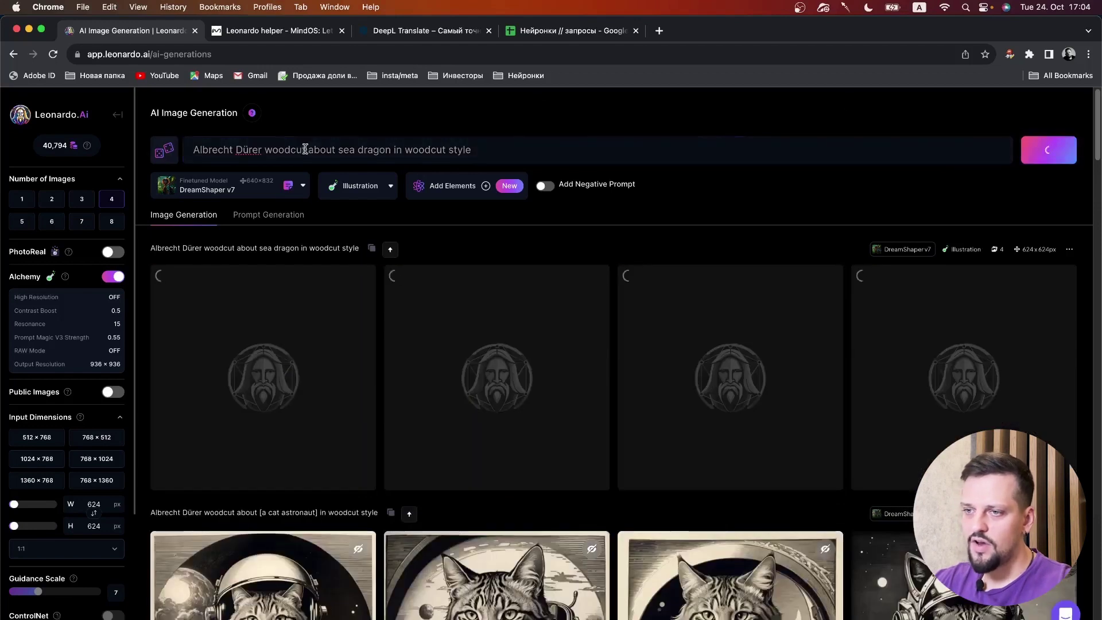
Replace 'sea dragon' with 'sun' in the prompt and generate again.
{"action": "left_click_drag", "start_coordinate": [339, 150], "coordinate": [391, 150]}
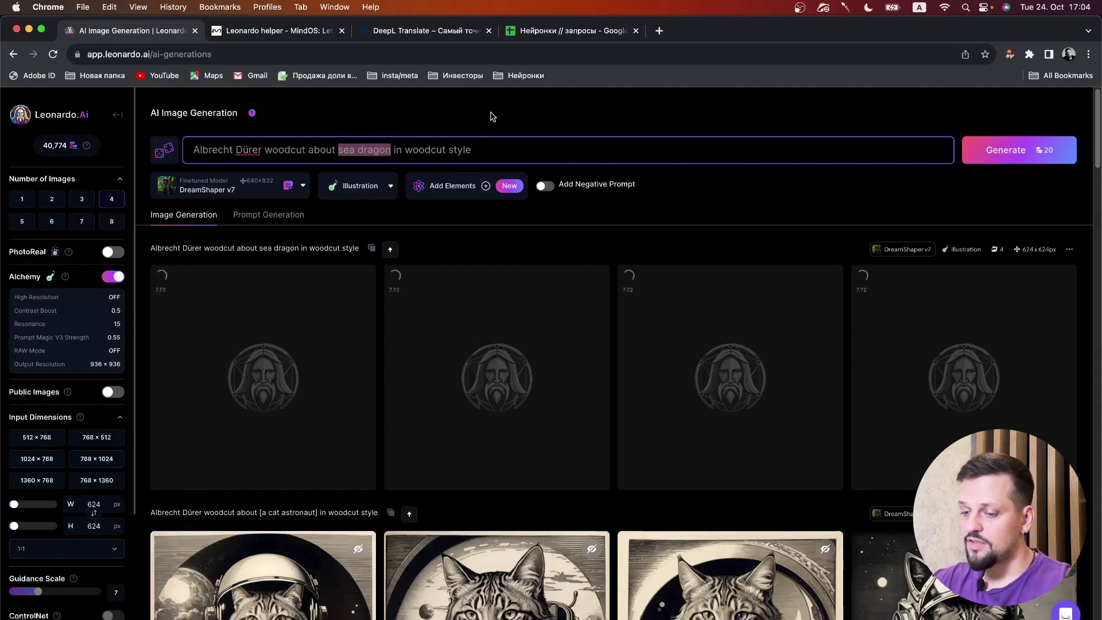
{"action": "type", "text": "sun"}
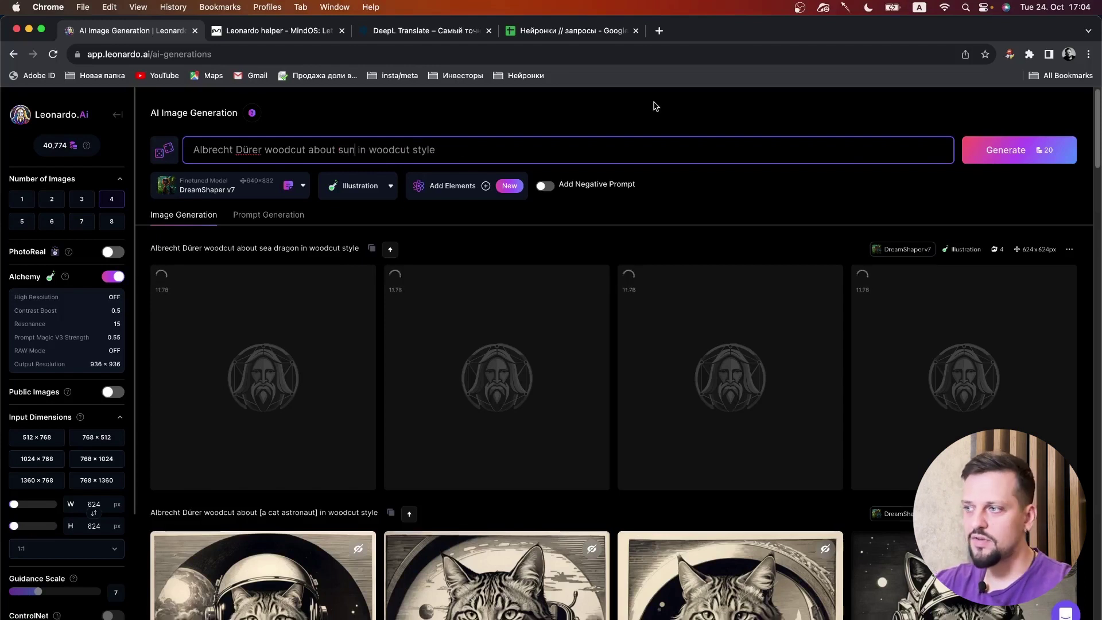
{"action": "left_click", "coordinate": [1002, 161]}
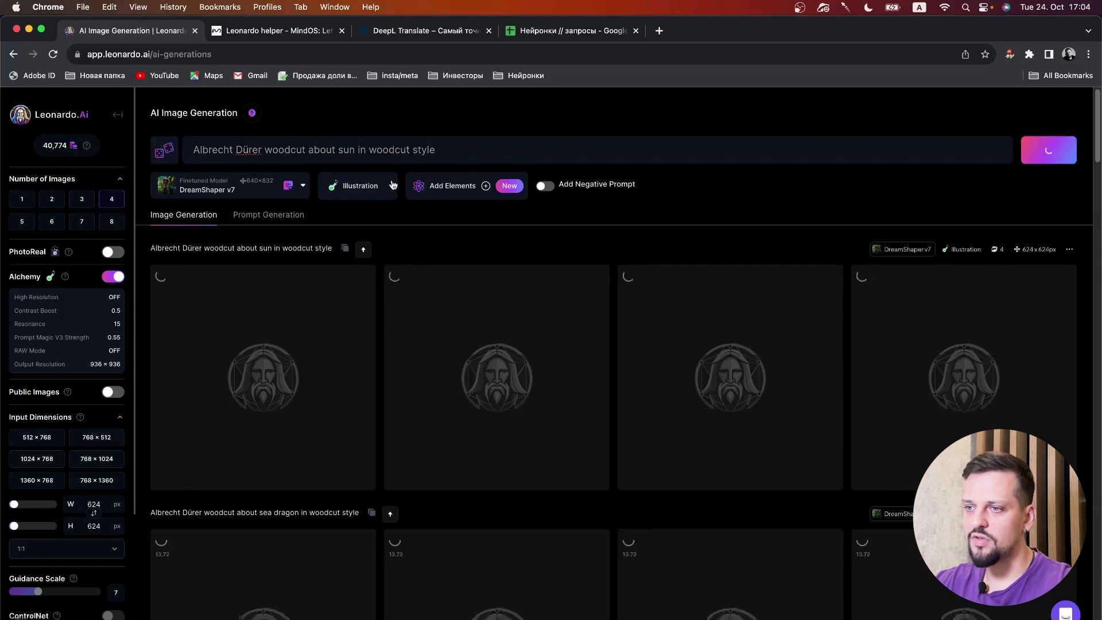
{"action": "double_click", "coordinate": [346, 150]}
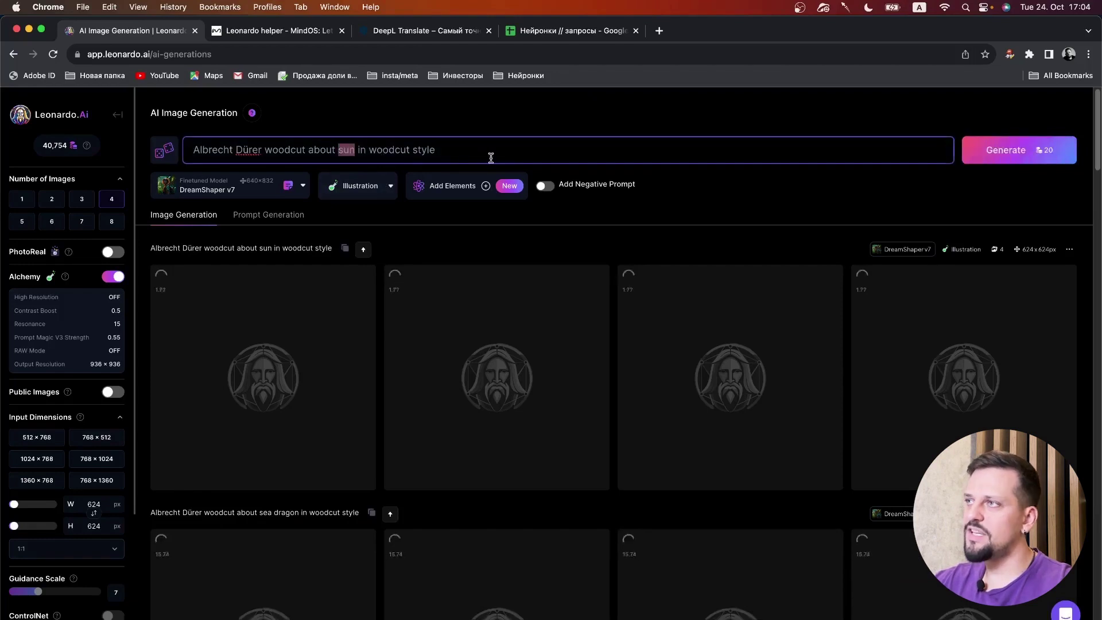
Translate 'табун лошадей' in DeepL and take the English result 'herd of horses'.
{"action": "key", "text": "super+3"}
{"action": "key", "text": "super+a"}
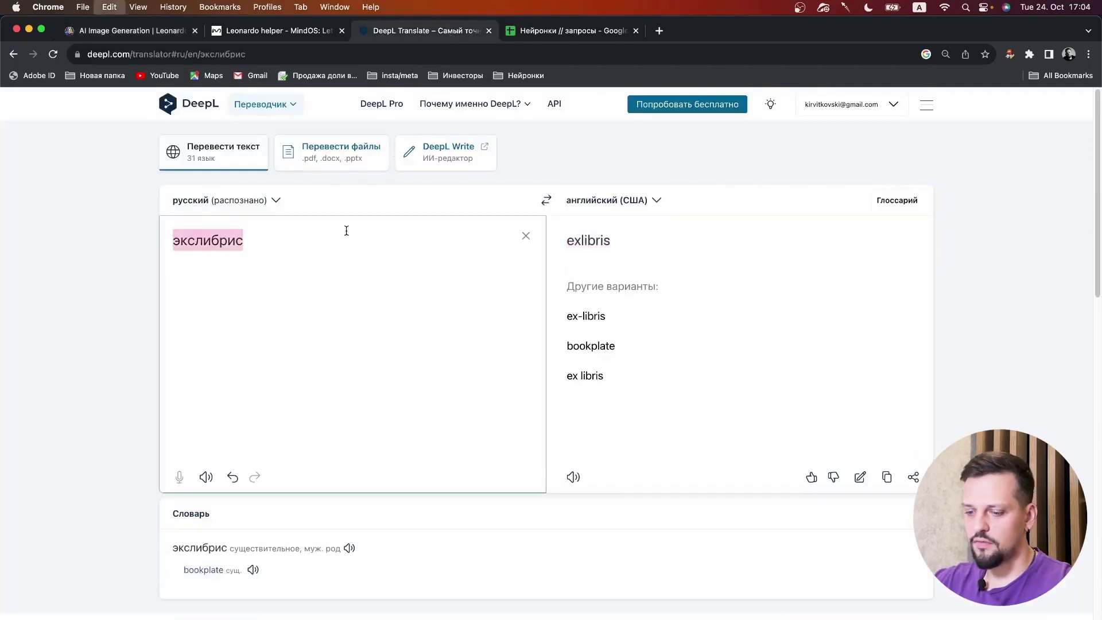
{"action": "key", "text": "ctrl+space"}
{"action": "type", "text": "табун"}
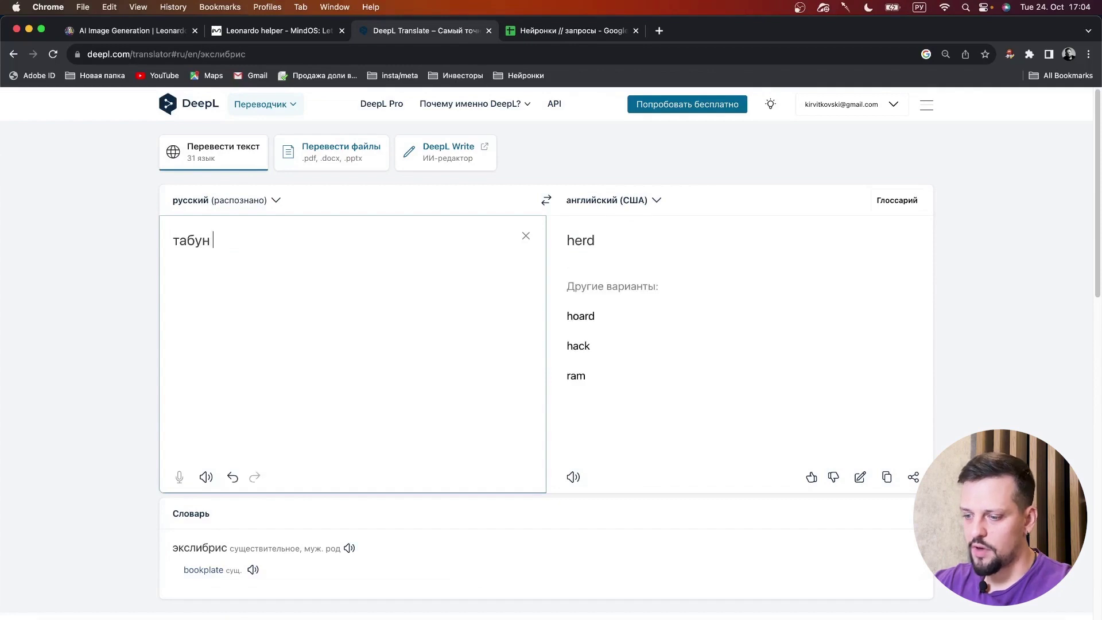
{"action": "type", "text": " лошадей"}
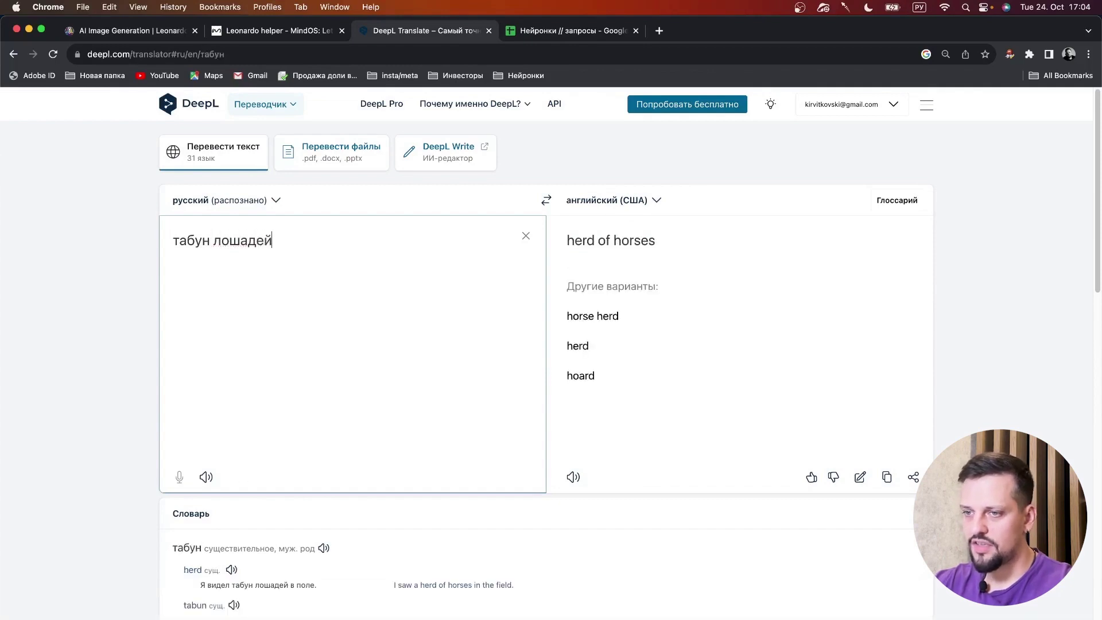
{"action": "left_click", "coordinate": [572, 237]}
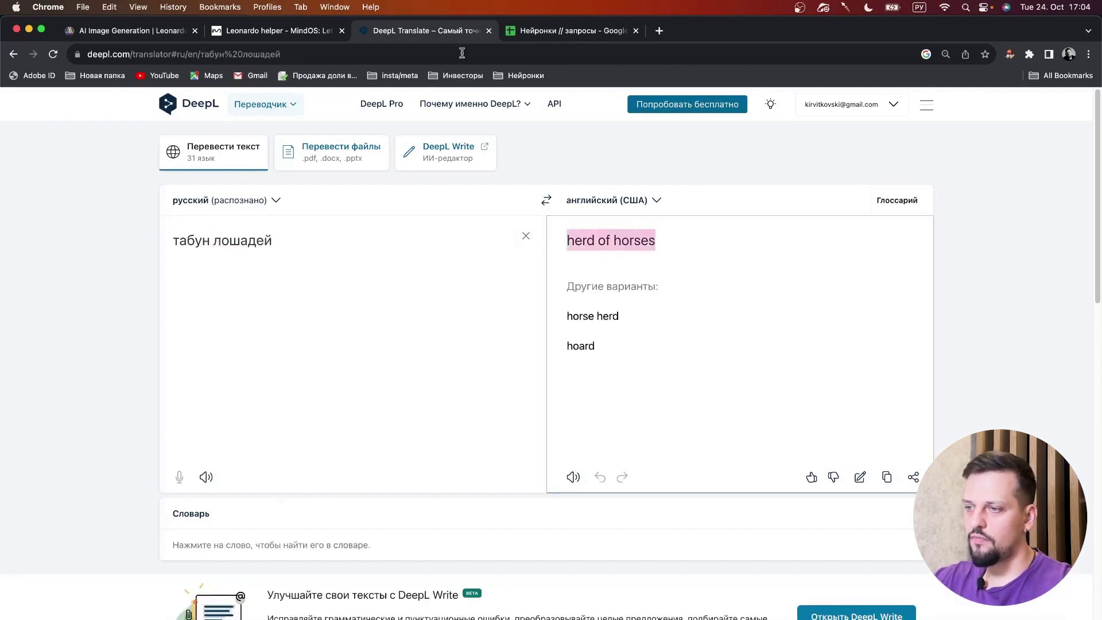
{"action": "left_click", "coordinate": [299, 30]}
{"action": "left_click", "coordinate": [416, 31]}
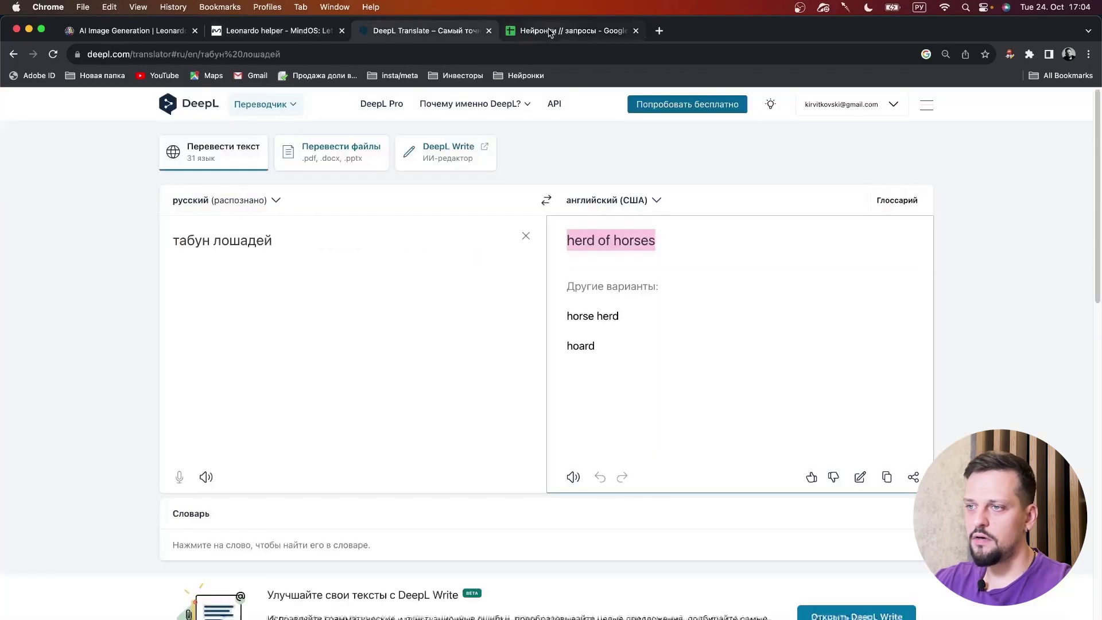
Paste 'herd of horses' over 'sun' in the Leonardo prompt and generate.
{"action": "key", "text": "super+1"}
{"action": "type", "text": "herd of horses"}
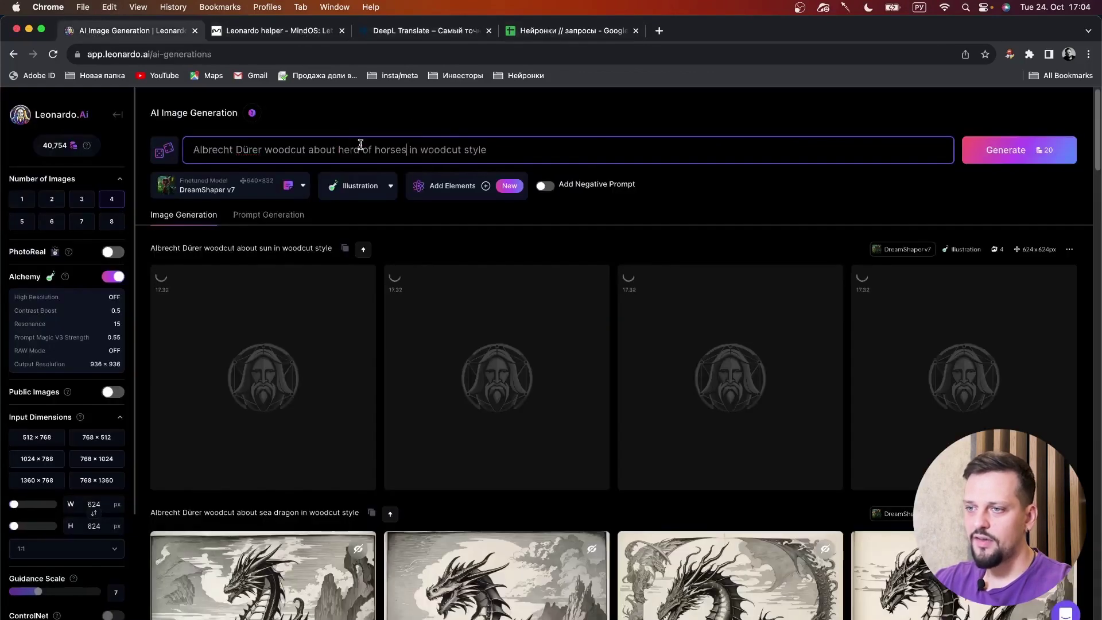
{"action": "key", "text": "Return"}
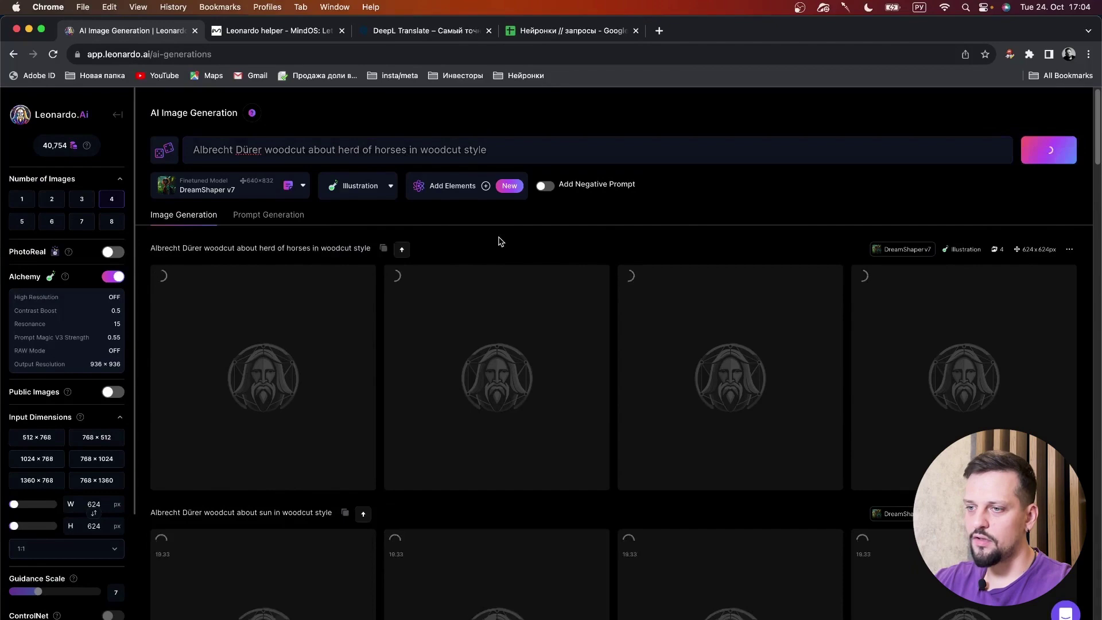
Open the first Dürer woodcut cat astronaut image full size.
{"action": "scroll", "coordinate": [498, 240], "scroll_direction": "down", "scroll_amount": 4}
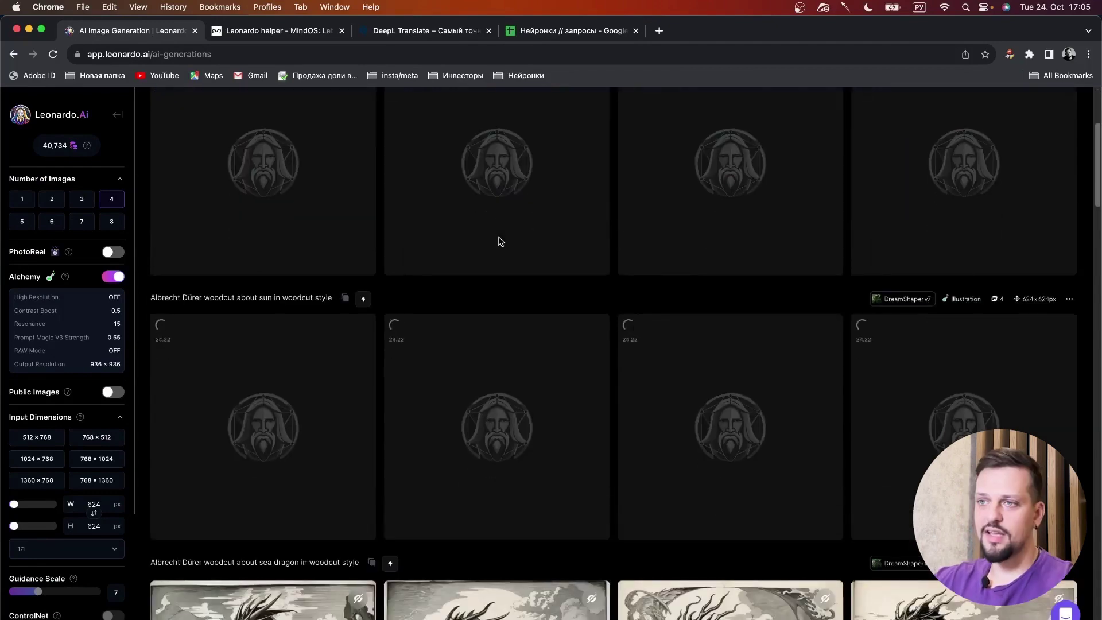
{"action": "scroll", "coordinate": [556, 197], "scroll_direction": "down", "scroll_amount": 9}
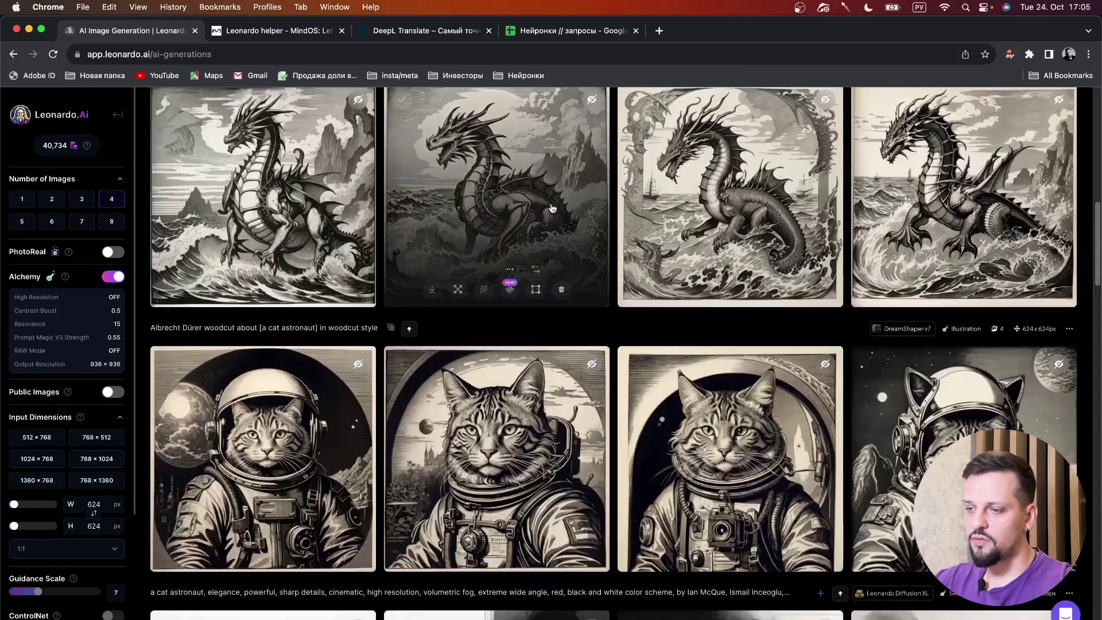
{"action": "scroll", "coordinate": [552, 208], "scroll_direction": "down", "scroll_amount": 2}
{"action": "left_click", "coordinate": [296, 320]}
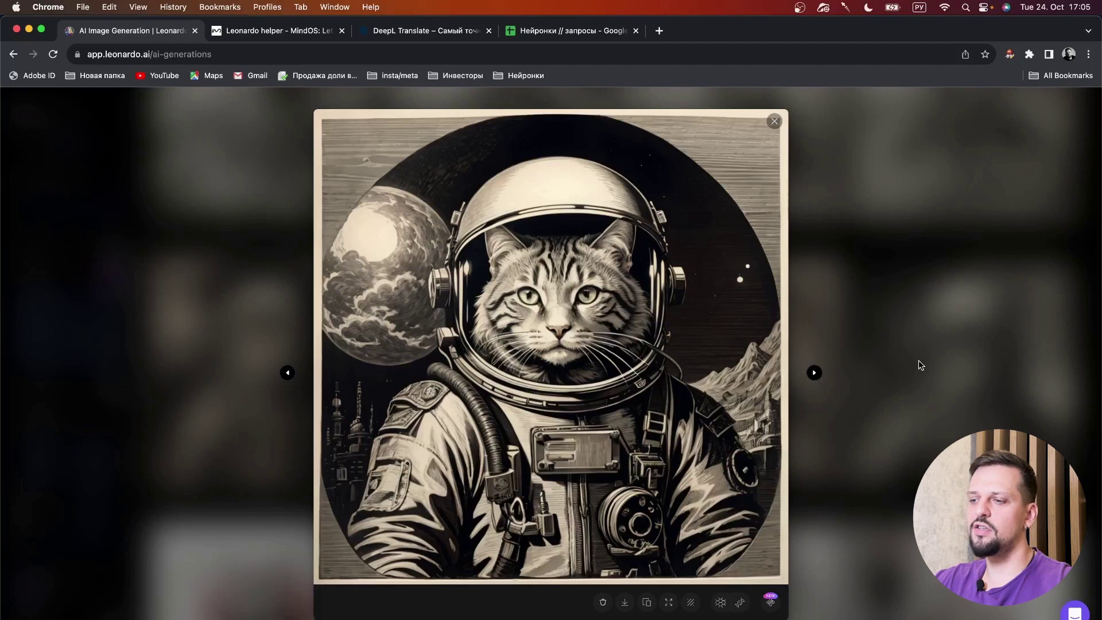
Browse the remaining cat astronaut woodcuts, then close the viewer.
{"action": "left_click", "coordinate": [814, 372]}
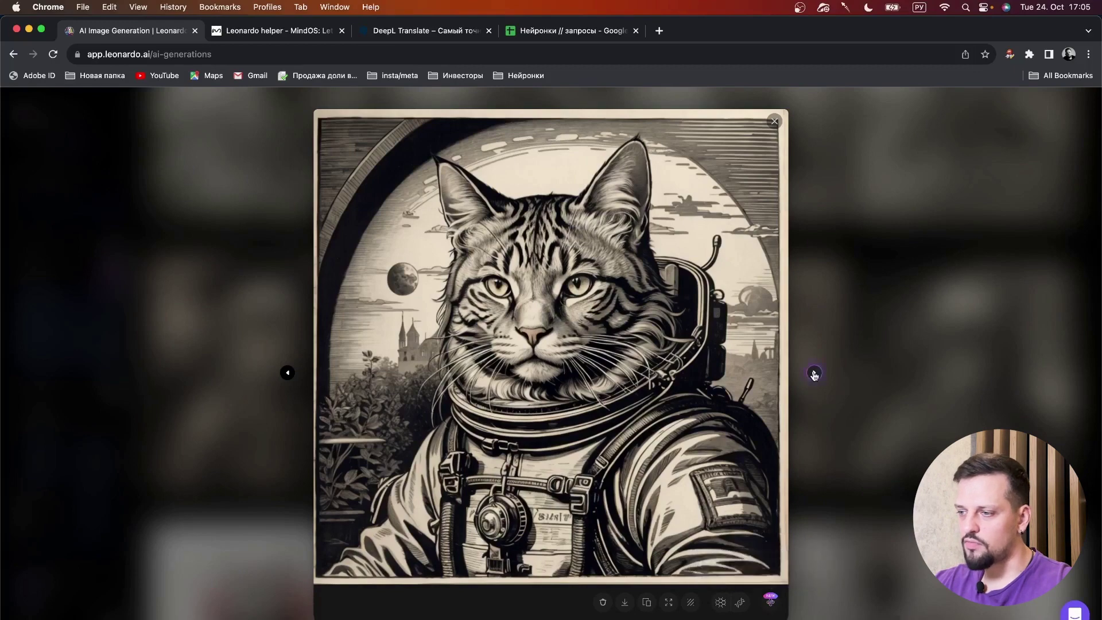
{"action": "left_click", "coordinate": [814, 372]}
{"action": "left_click", "coordinate": [814, 372]}
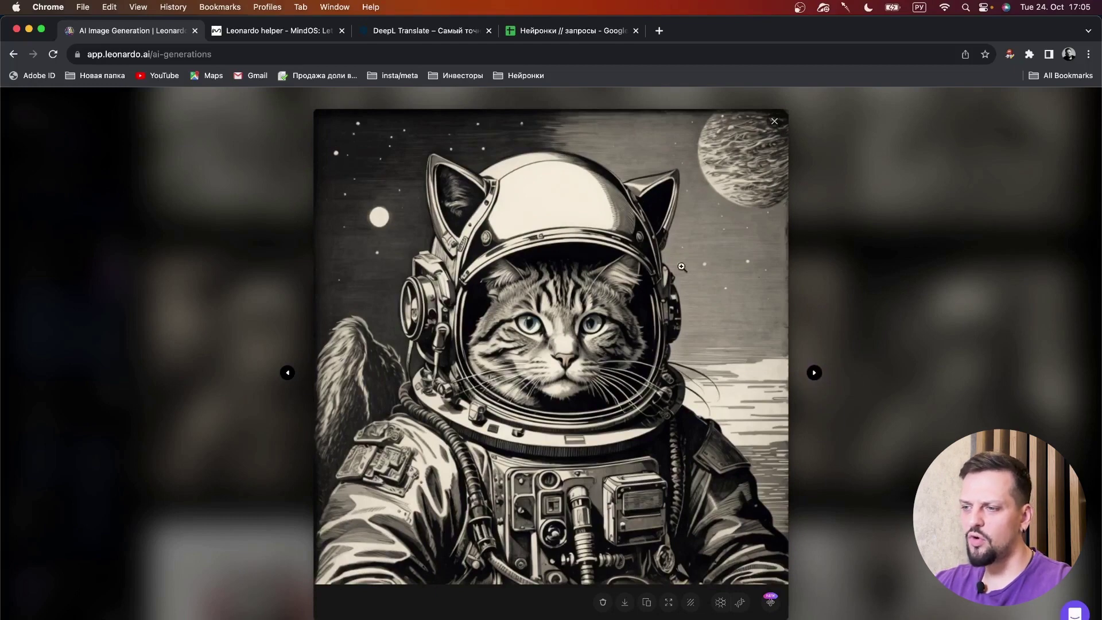
{"action": "left_click", "coordinate": [823, 267]}
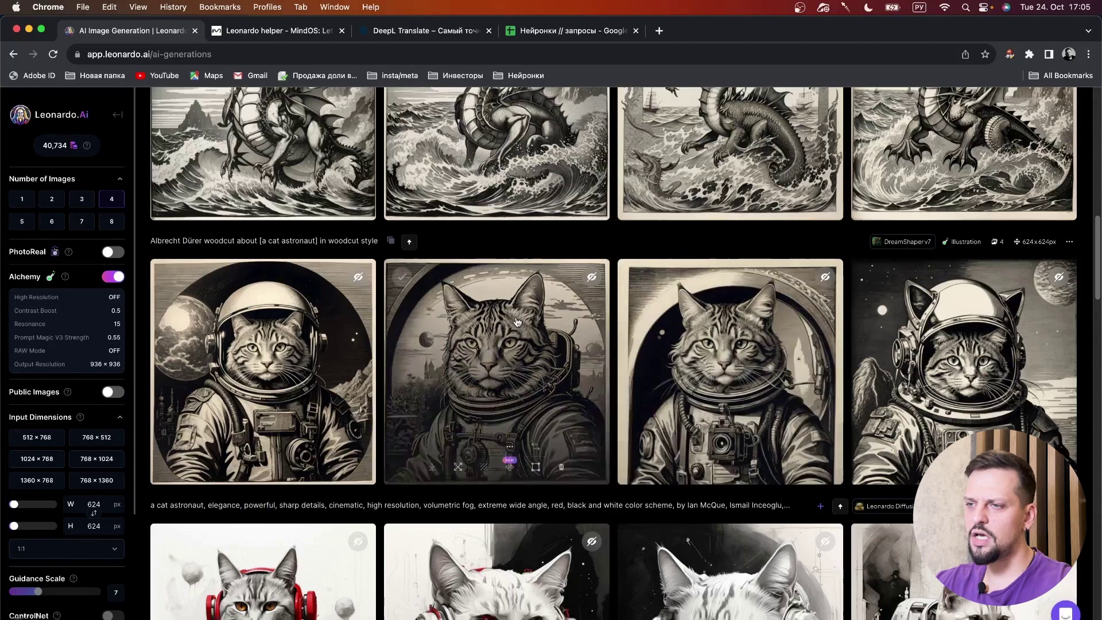
View all four sea dragon woodcuts full size, then close the viewer.
{"action": "scroll", "coordinate": [278, 318], "scroll_direction": "up", "scroll_amount": 4}
{"action": "left_click", "coordinate": [277, 318]}
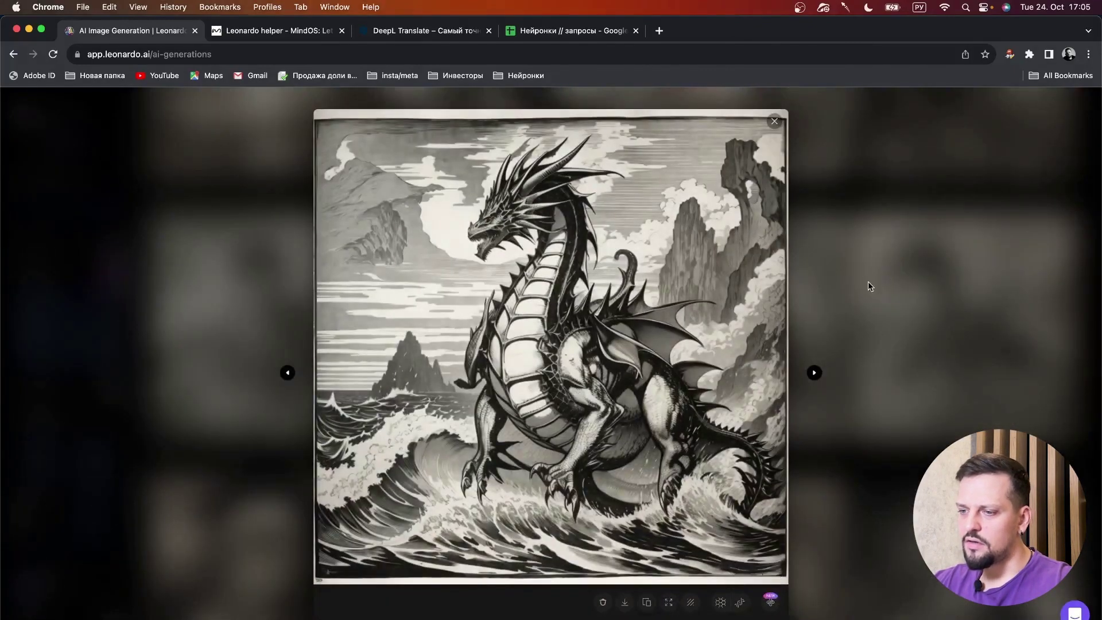
{"action": "left_click", "coordinate": [814, 373]}
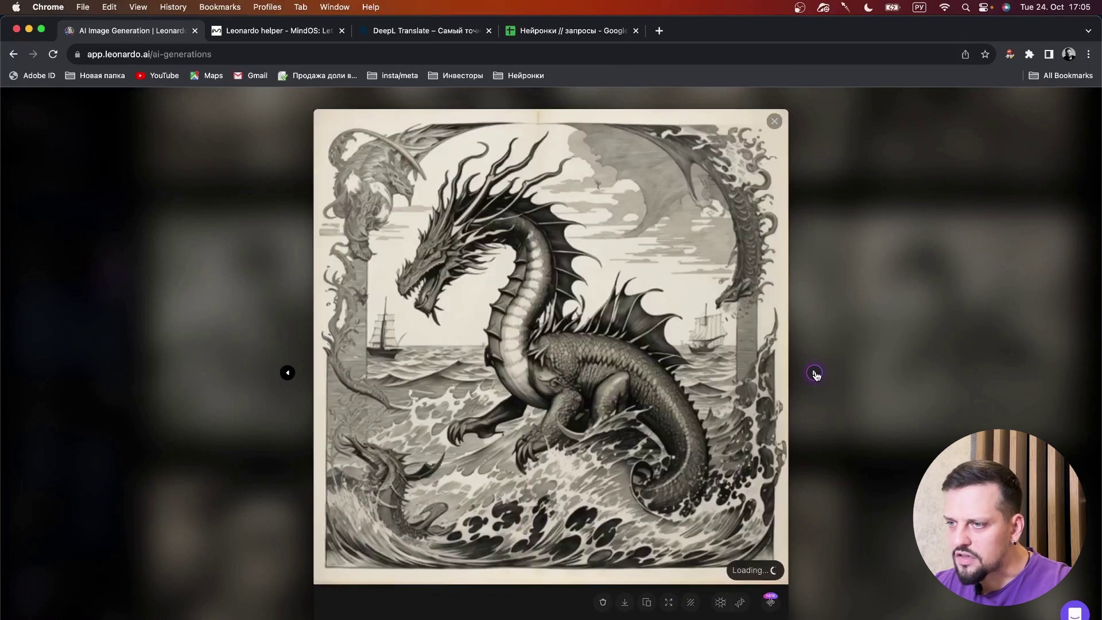
{"action": "left_click", "coordinate": [814, 373]}
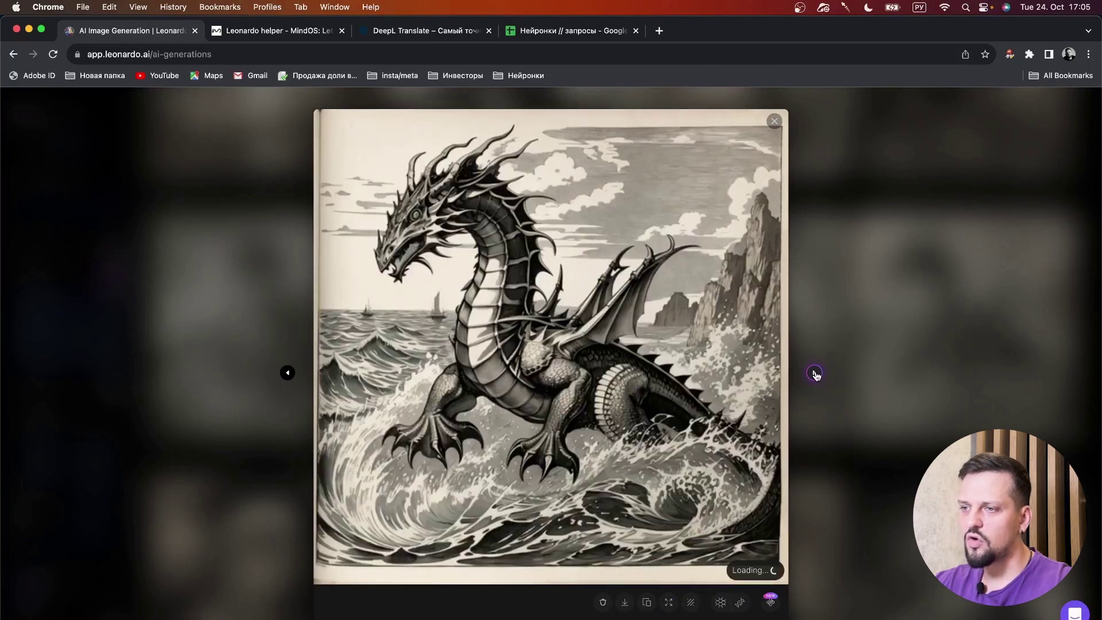
{"action": "left_click", "coordinate": [814, 373]}
{"action": "left_click", "coordinate": [855, 323]}
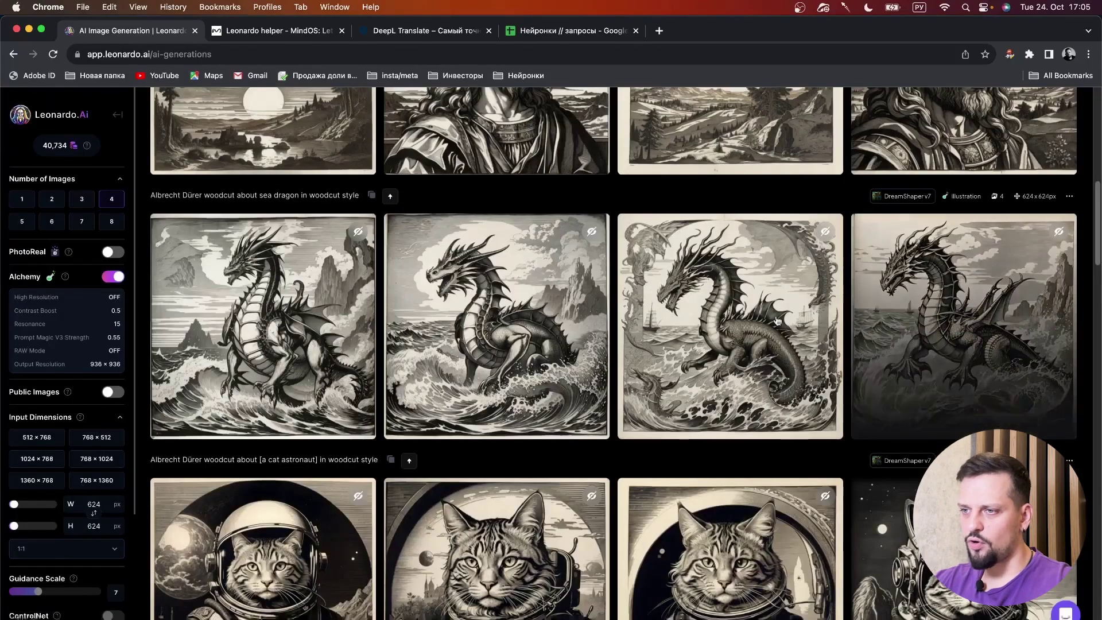
View the four sun woodcuts: haloed figure, sun over landscape, bearded man's portrait.
{"action": "scroll", "coordinate": [616, 251], "scroll_direction": "up", "scroll_amount": 5}
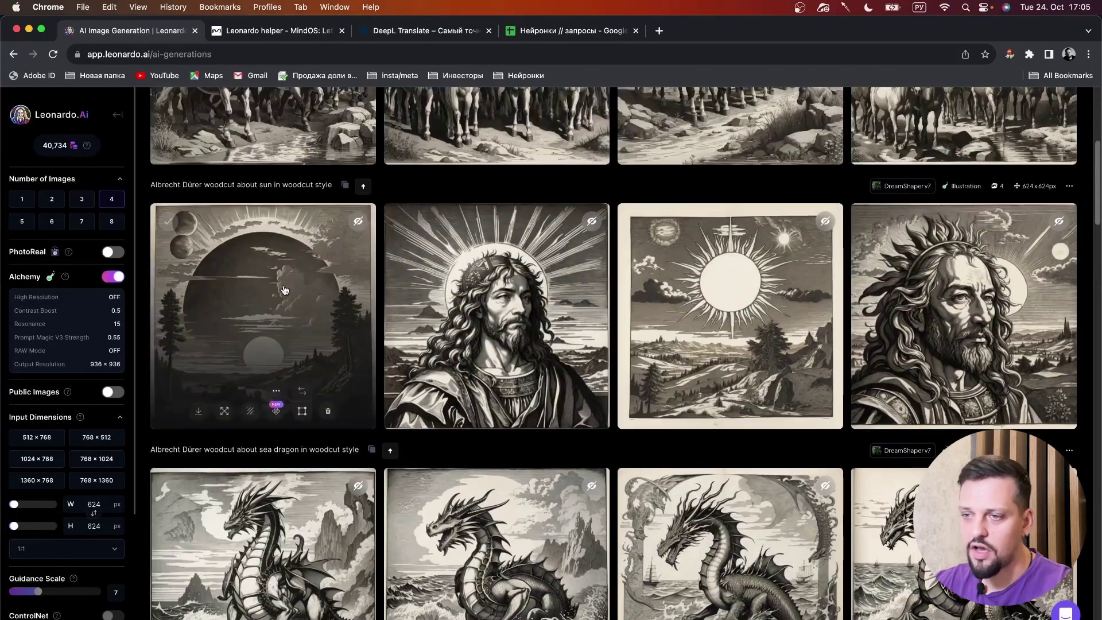
{"action": "left_click", "coordinate": [285, 288]}
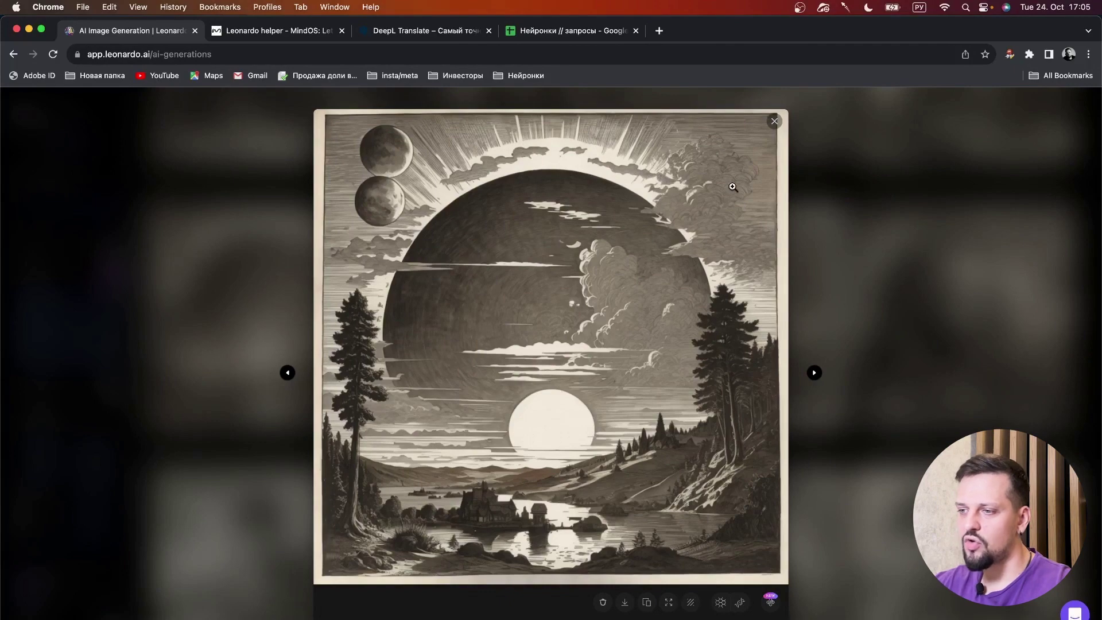
{"action": "left_click", "coordinate": [814, 372]}
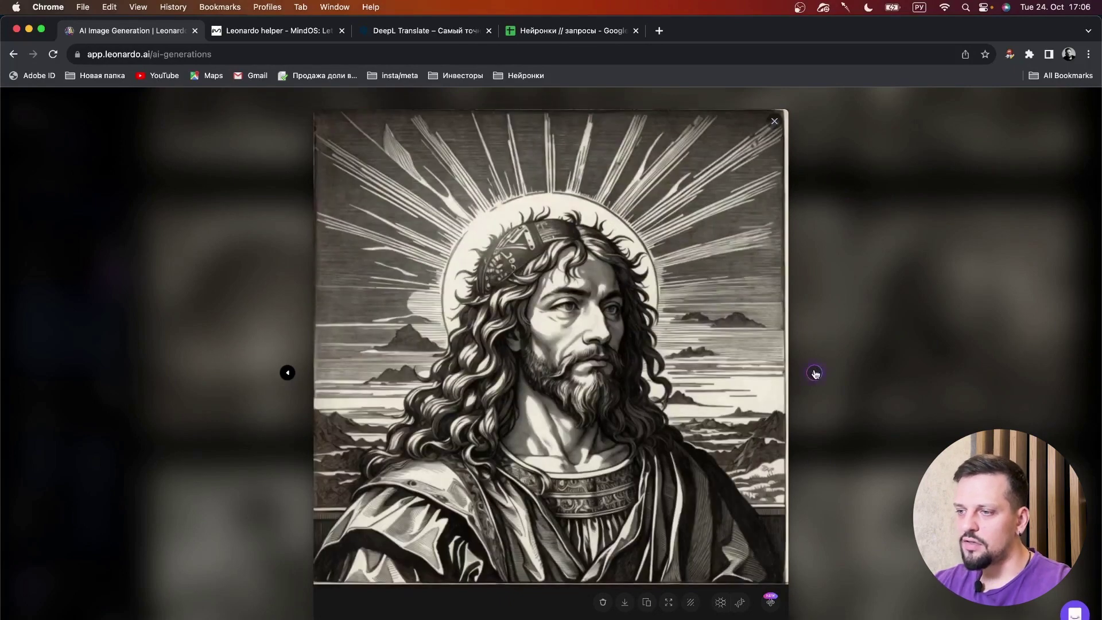
{"action": "left_click", "coordinate": [814, 373]}
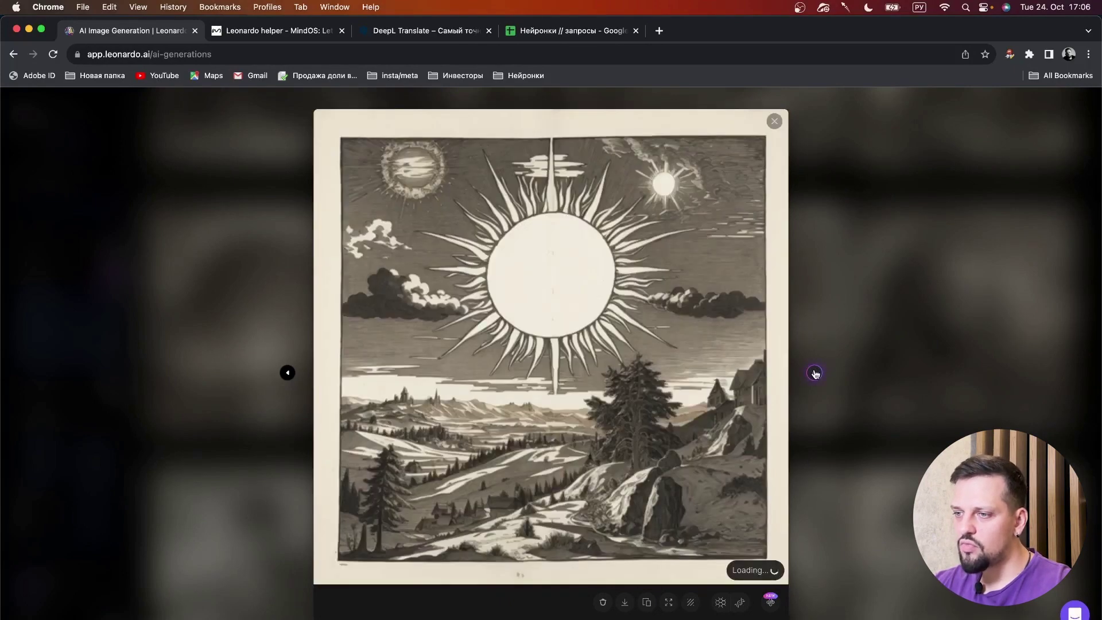
{"action": "left_click", "coordinate": [814, 372]}
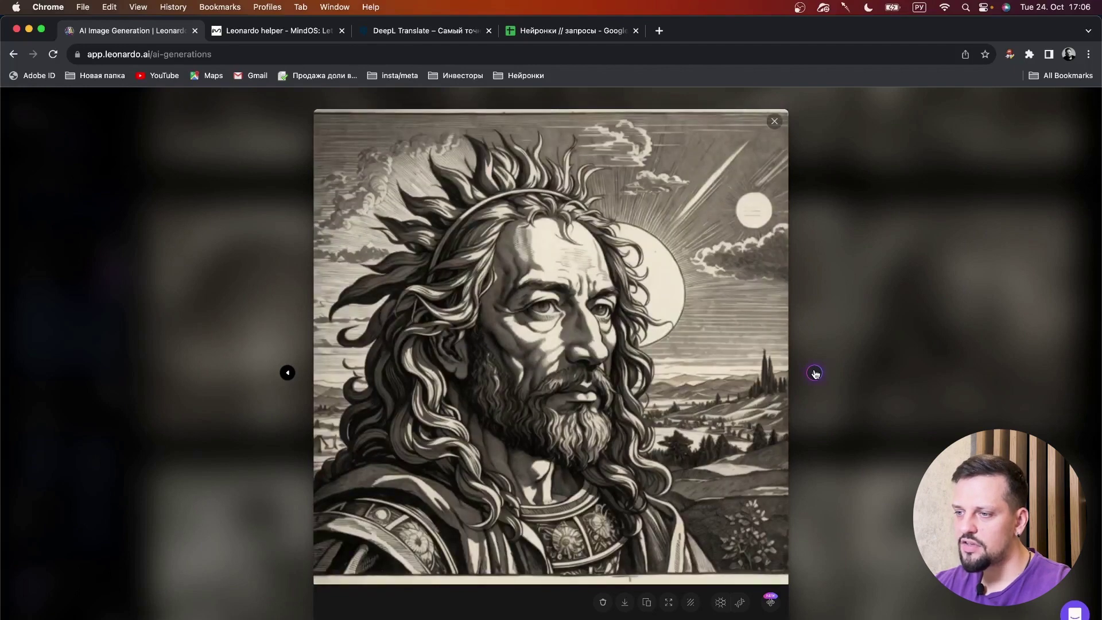
{"action": "left_click", "coordinate": [869, 343]}
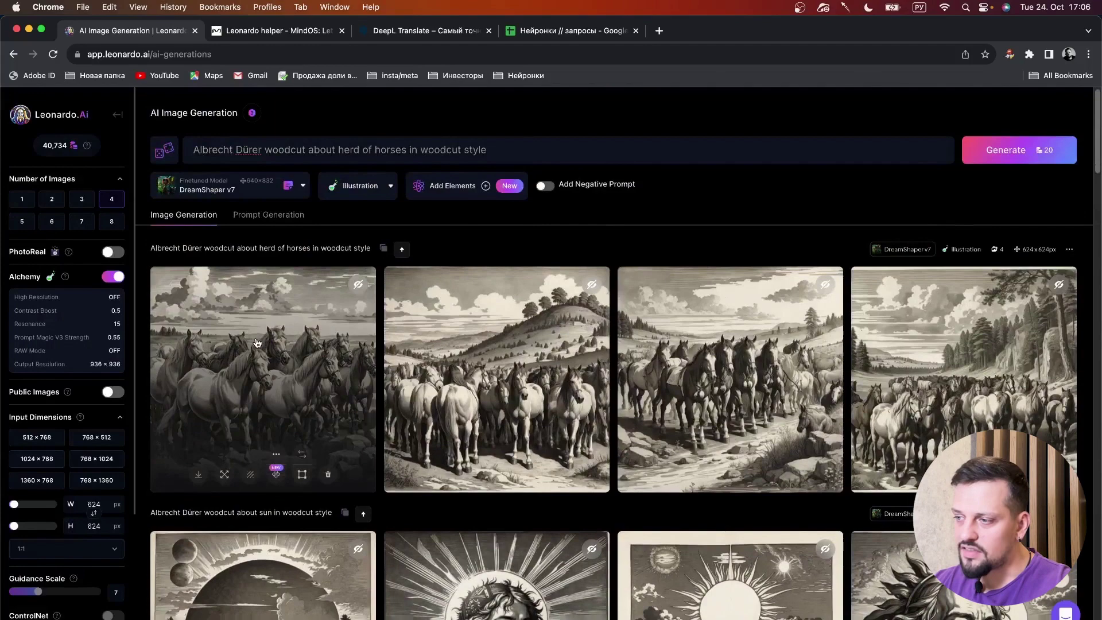
View all four herd of horses woodcuts full size, then close the viewer.
{"action": "left_click", "coordinate": [257, 343]}
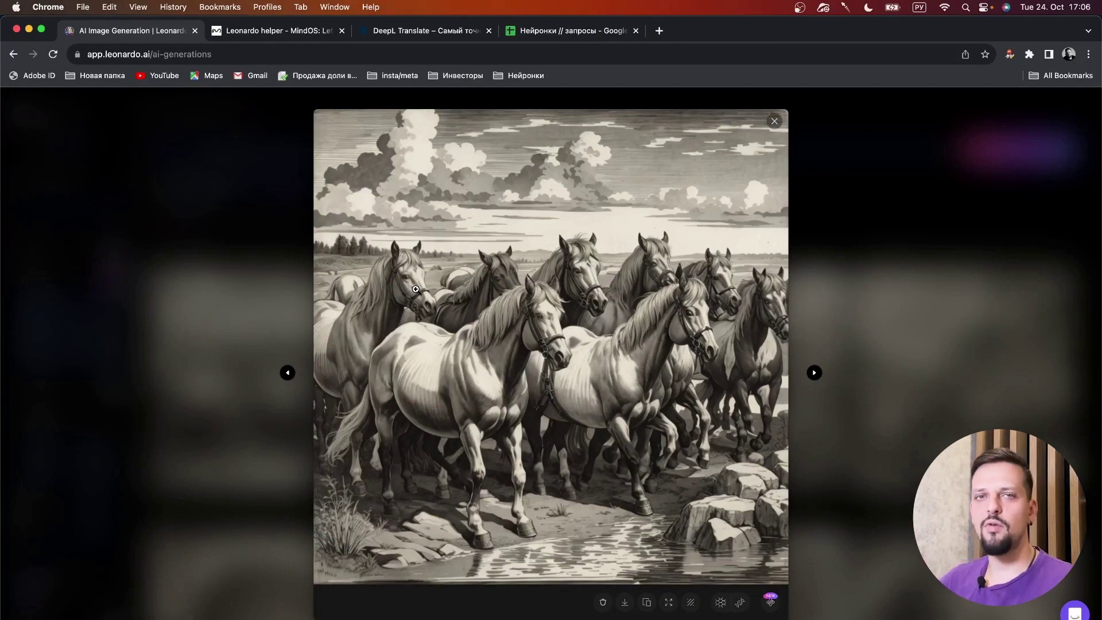
{"action": "left_click", "coordinate": [814, 374]}
{"action": "left_click", "coordinate": [814, 373]}
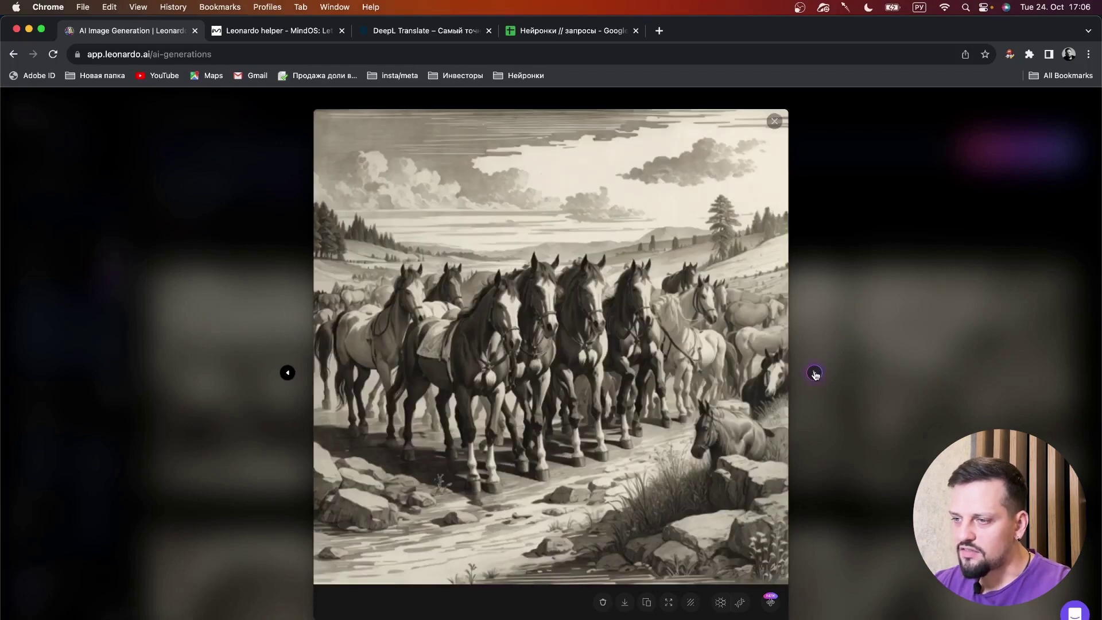
{"action": "left_click", "coordinate": [814, 373]}
{"action": "left_click", "coordinate": [866, 317]}
Refine the close-up cat astronaut portrait with Alchemy Refiner at Medium strength.
{"action": "scroll", "coordinate": [717, 321], "scroll_direction": "down", "scroll_amount": 10}
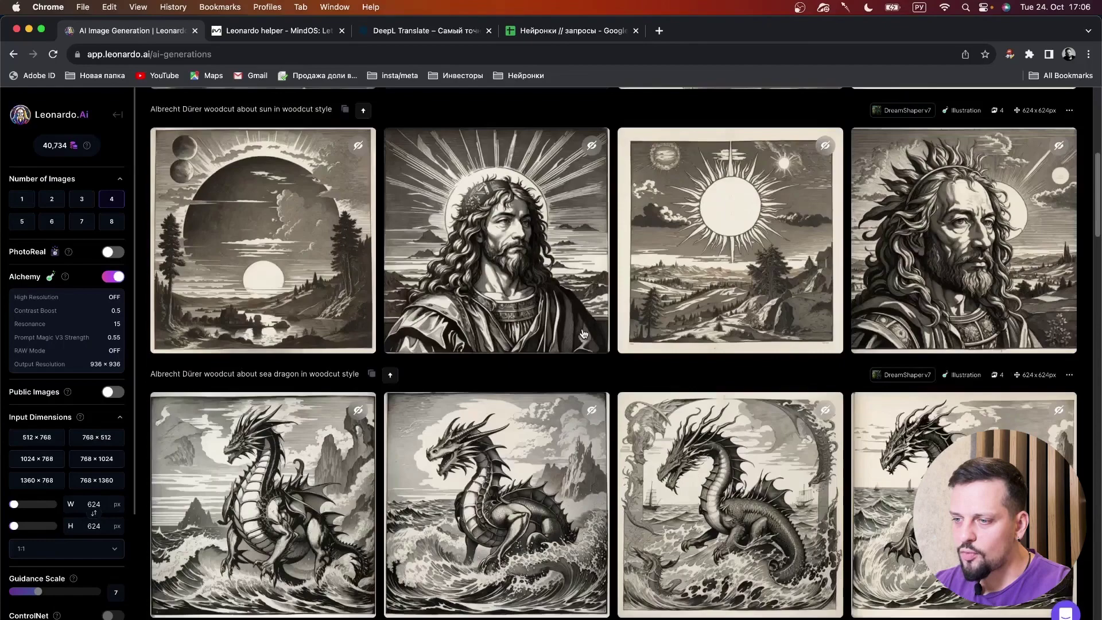
{"action": "scroll", "coordinate": [580, 325], "scroll_direction": "down", "scroll_amount": 2}
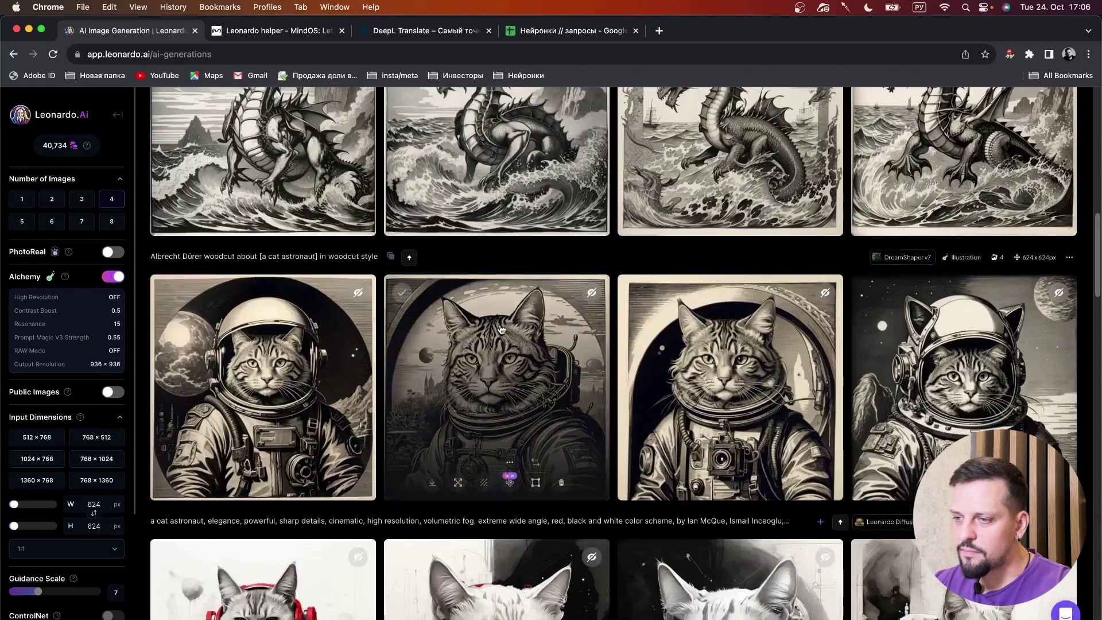
{"action": "left_click", "coordinate": [504, 327]}
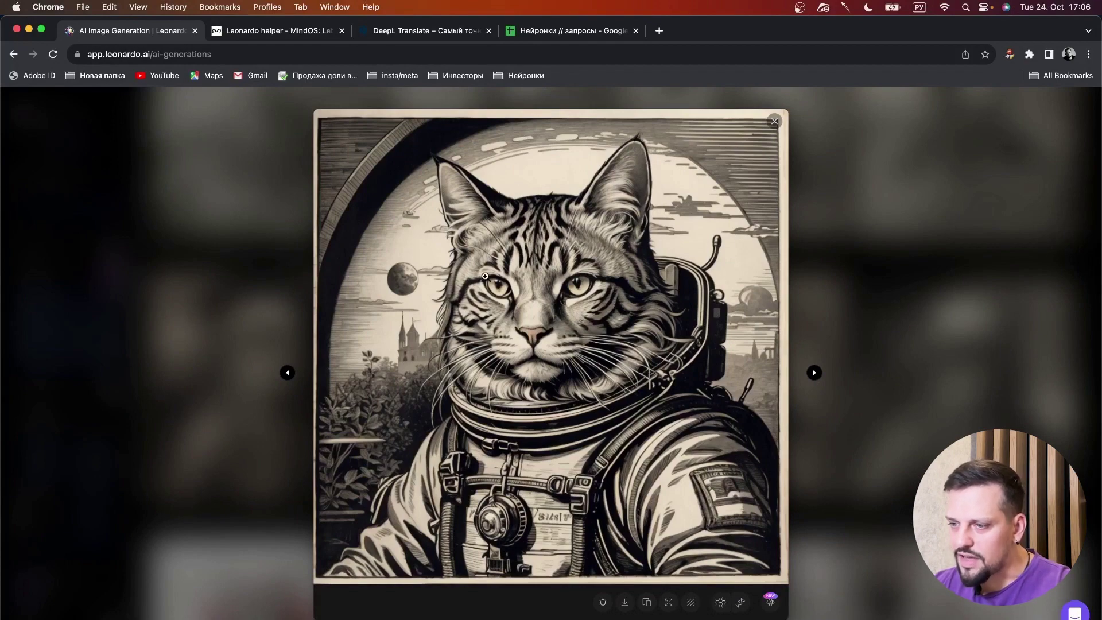
{"action": "left_click", "coordinate": [770, 601]}
{"action": "left_click", "coordinate": [687, 321]}
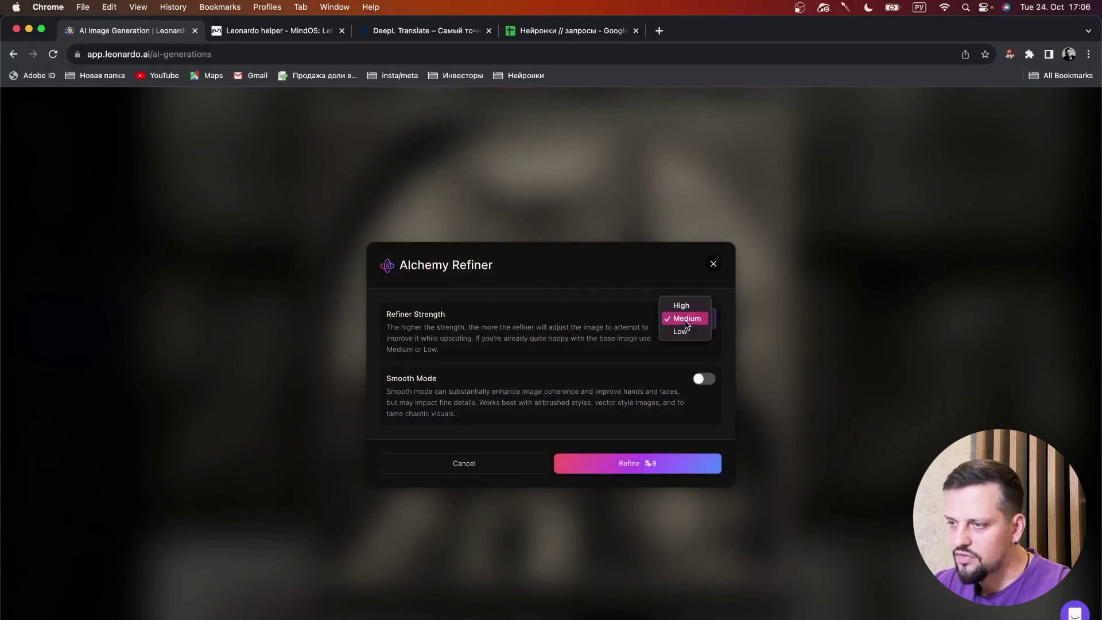
{"action": "left_click", "coordinate": [688, 324]}
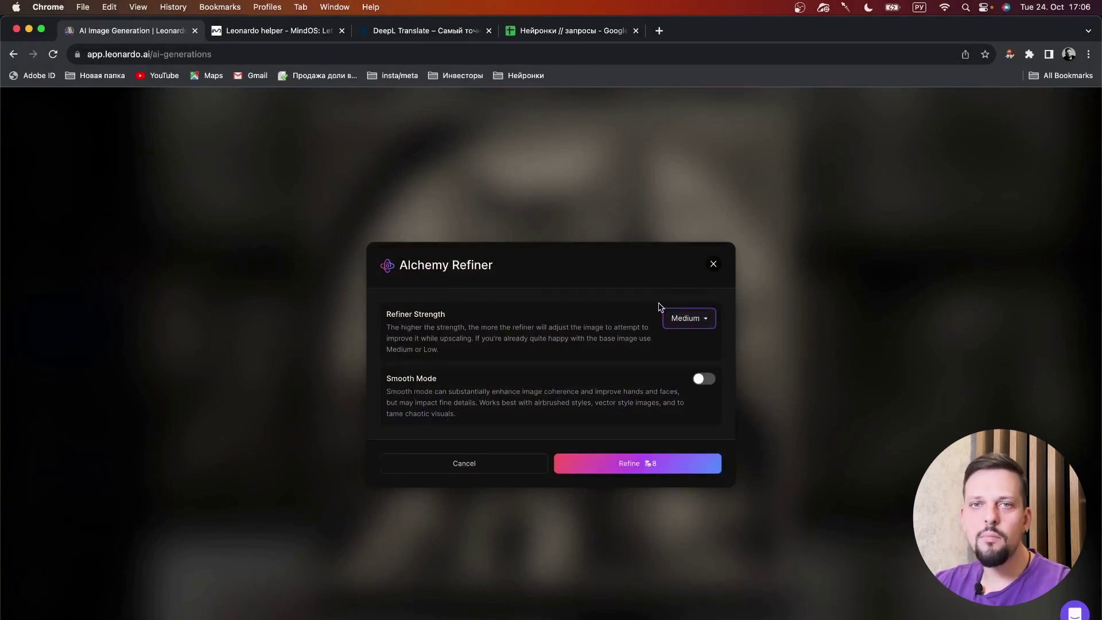
{"action": "left_click", "coordinate": [666, 466]}
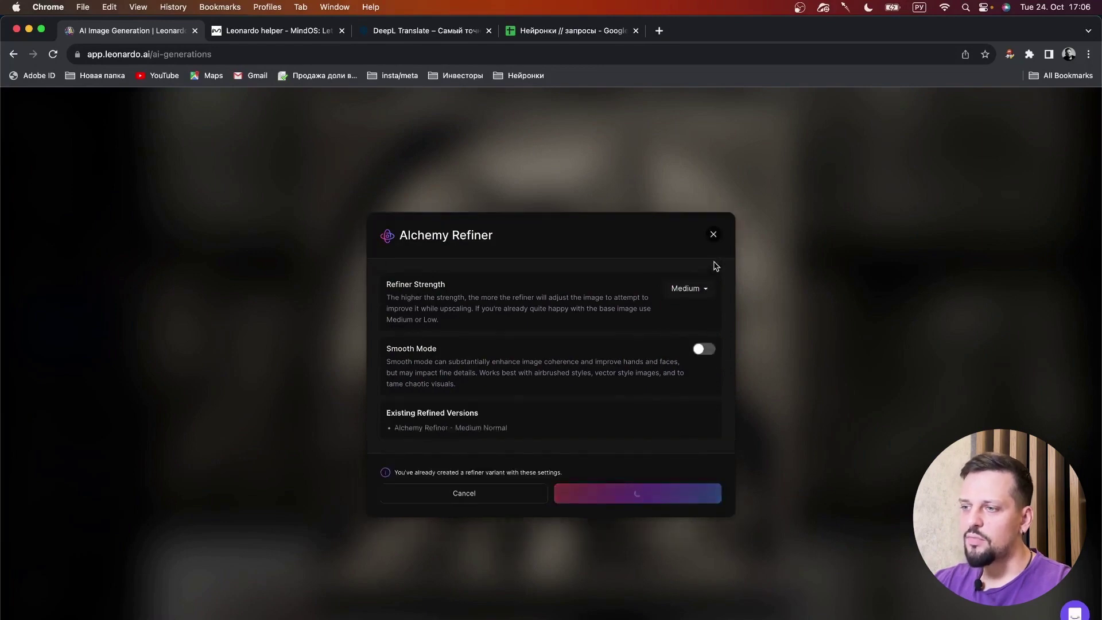
{"action": "left_click", "coordinate": [712, 235]}
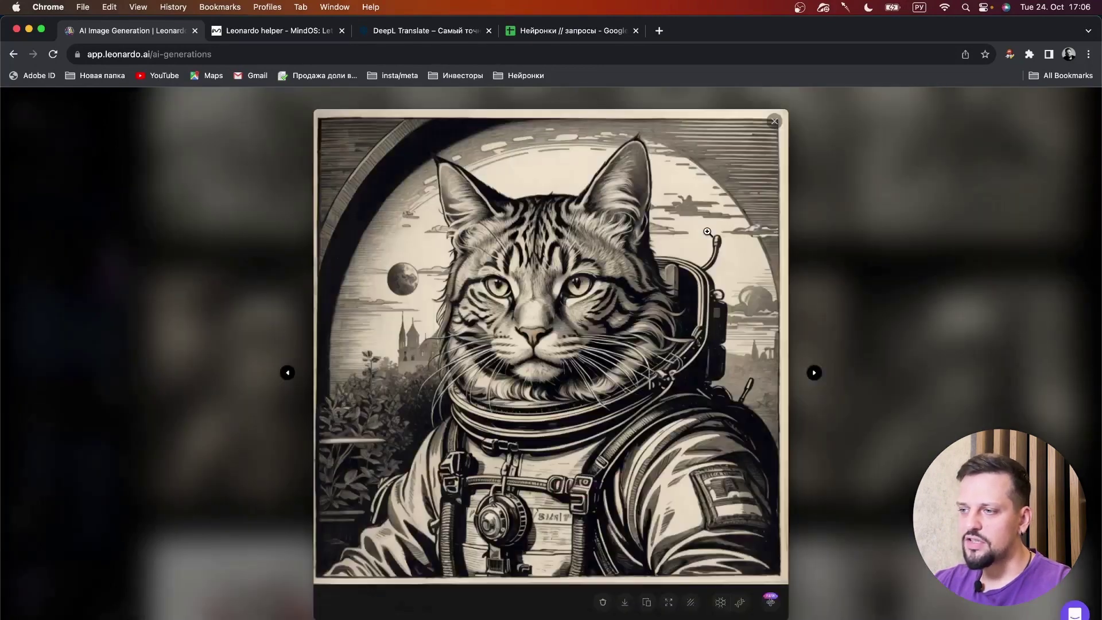
{"action": "left_click", "coordinate": [867, 225]}
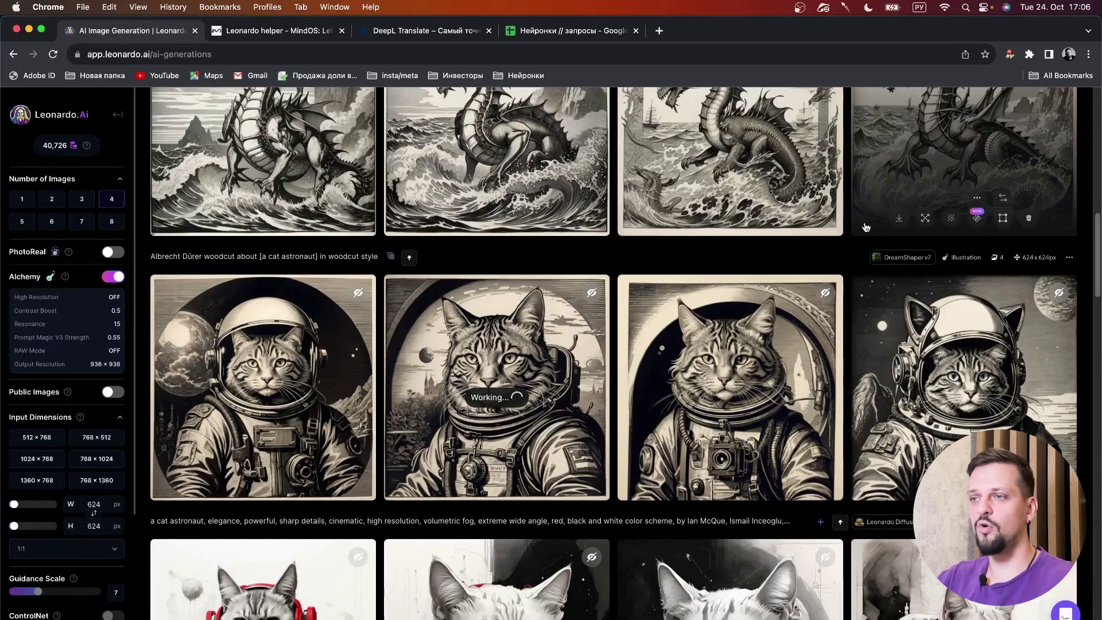
Unmerge the prompt block A1:F14 in the Google Sheets prompt list.
{"action": "left_click", "coordinate": [566, 30]}
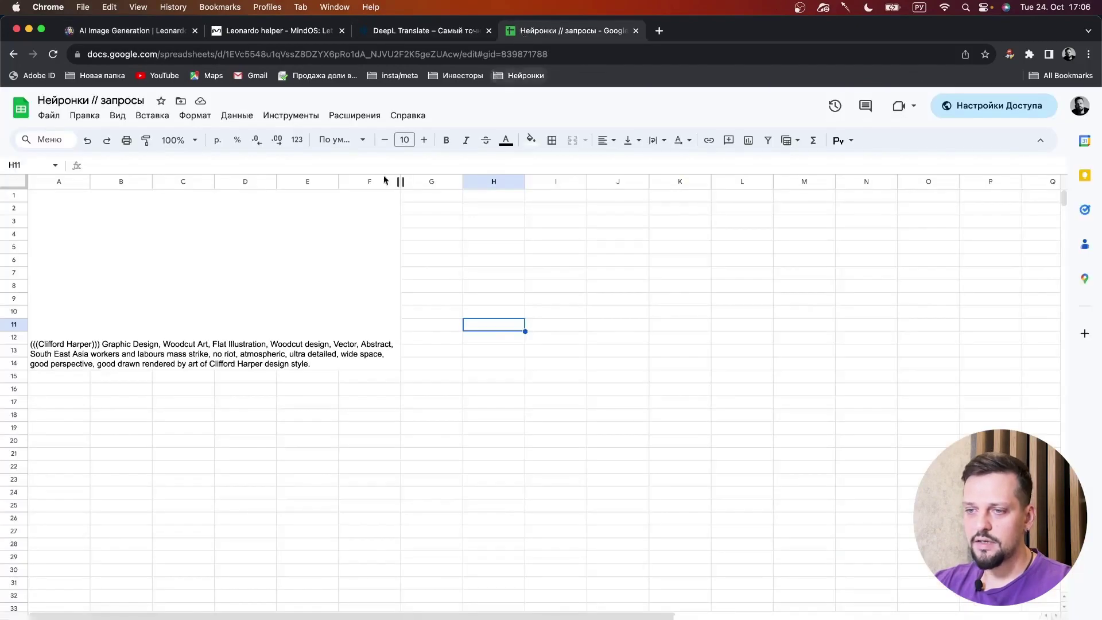
{"action": "left_click", "coordinate": [230, 275]}
{"action": "left_click", "coordinate": [572, 140]}
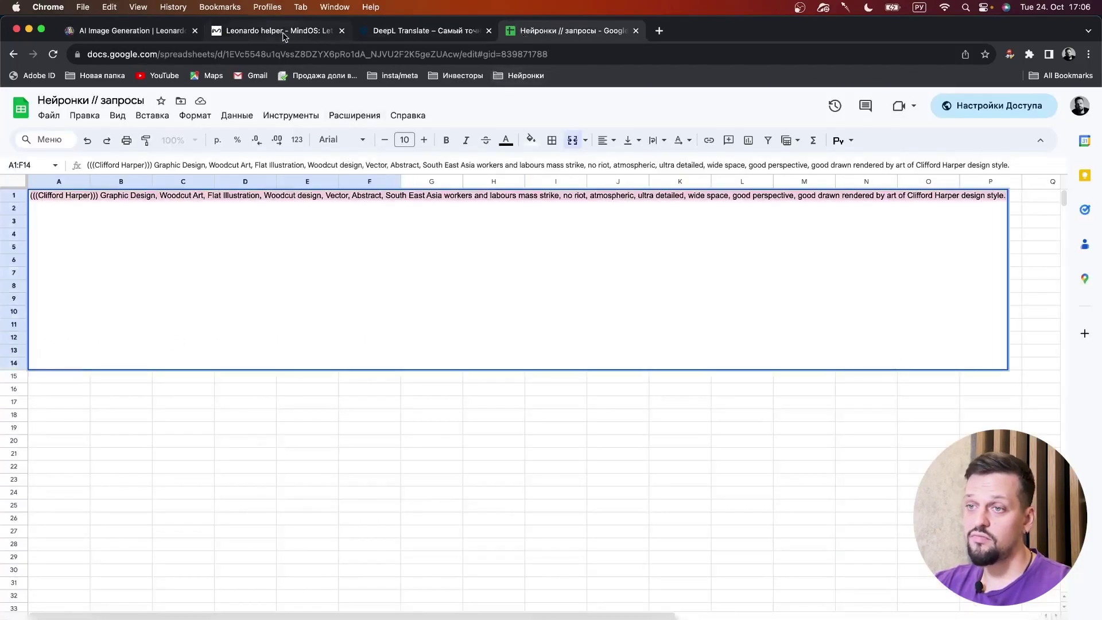
Generate four images from the Clifford Harper South East Asia workers' mass strike prompt.
{"action": "left_click", "coordinate": [126, 30]}
{"action": "scroll", "coordinate": [516, 287], "scroll_direction": "up", "scroll_amount": 10}
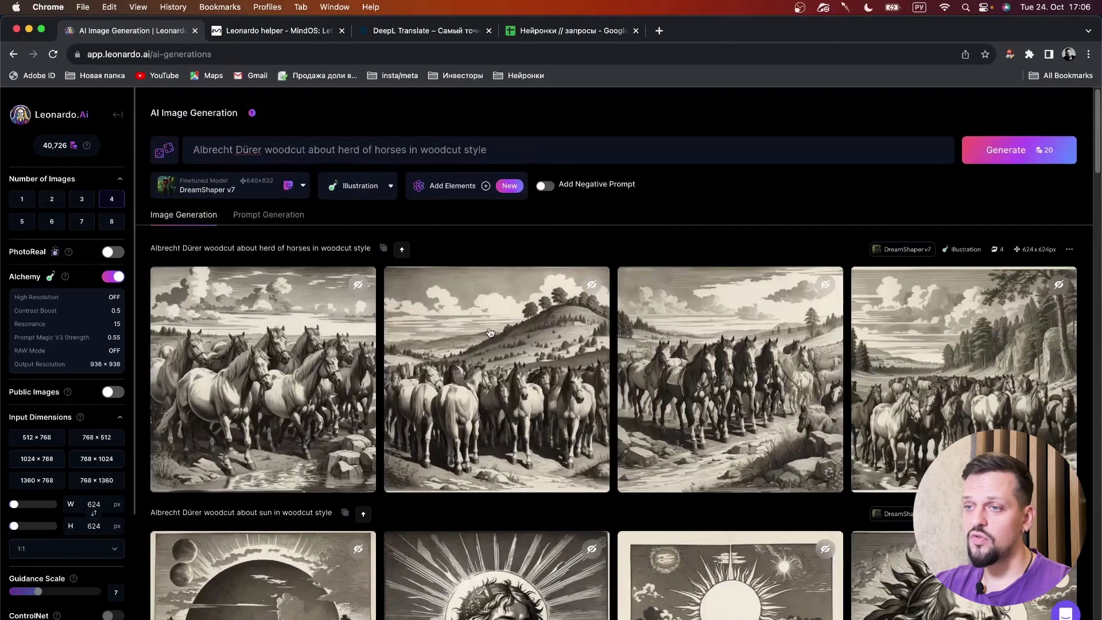
{"action": "left_click", "coordinate": [522, 155]}
{"action": "key", "text": "super+a"}
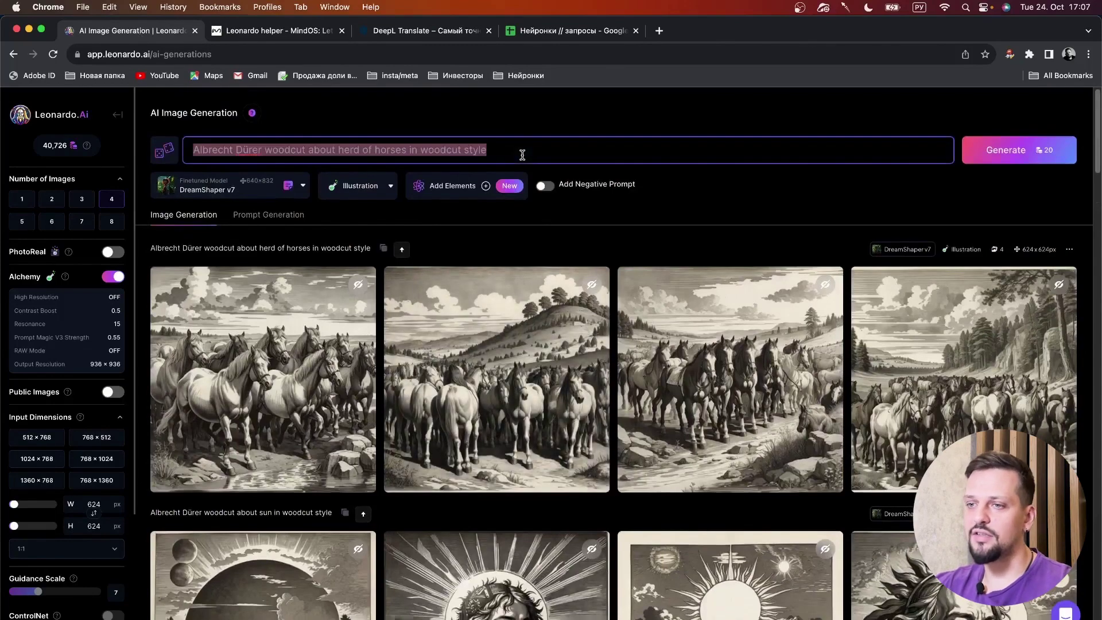
{"action": "type", "text": "(((Clifford Harper))) Graphic Design, Woodcut Art, Flat Illustration, Woodcut design, Vector, Abstract, South East Asia workers and labours mass strike, no riot, atmospheric, ultra detailed, wide space, good perspective, good drawn rendered by art of Clifford Harper design style."}
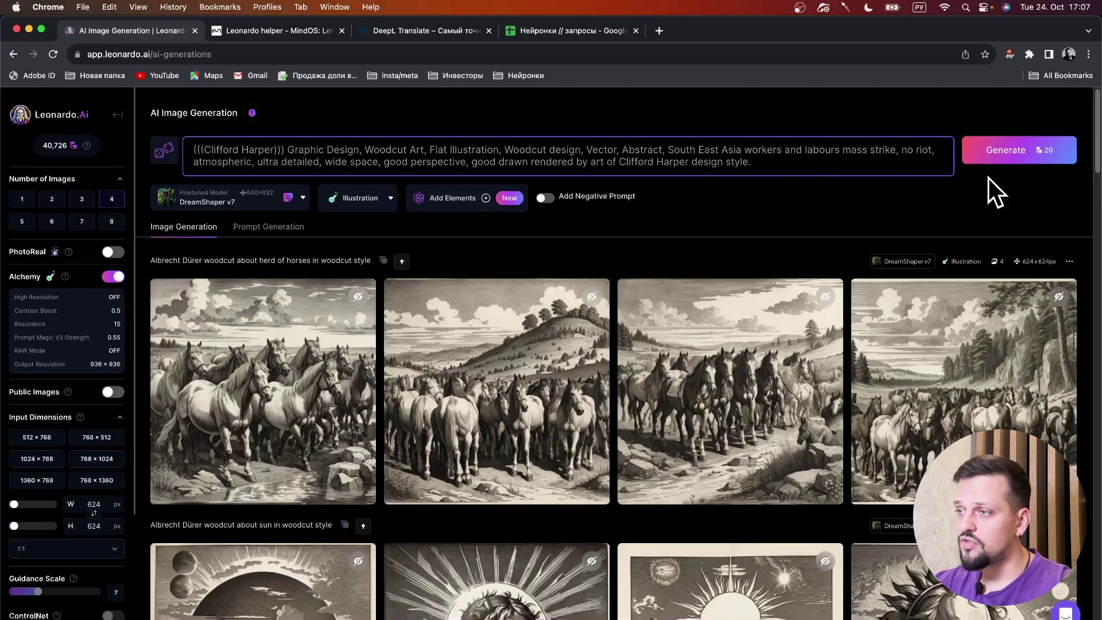
{"action": "left_click", "coordinate": [1000, 158]}
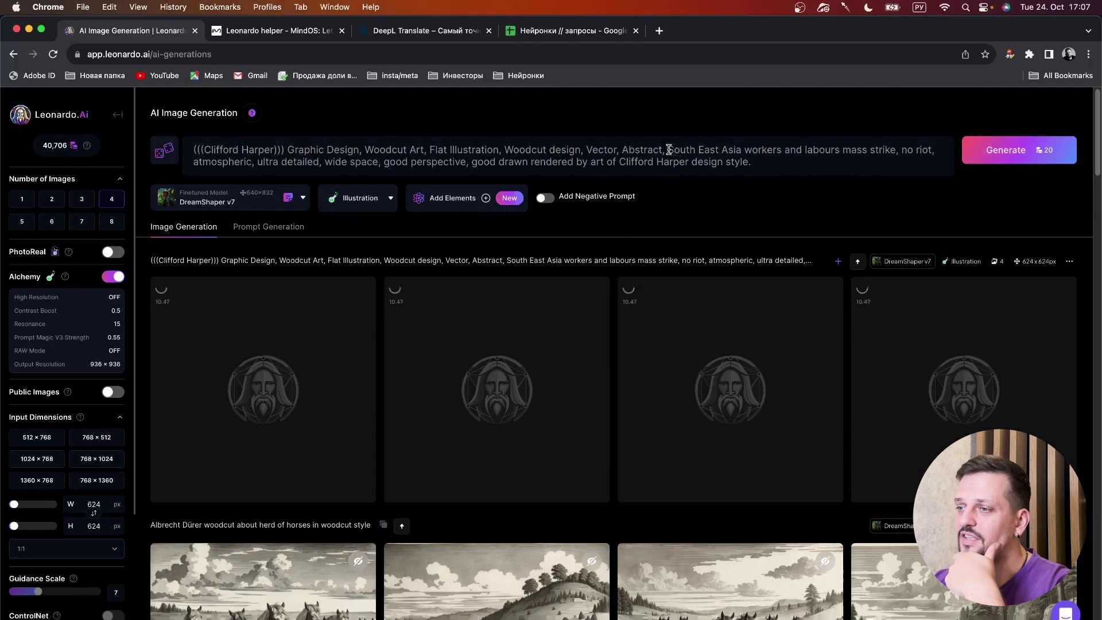
{"action": "left_click_drag", "start_coordinate": [669, 150], "coordinate": [758, 150]}
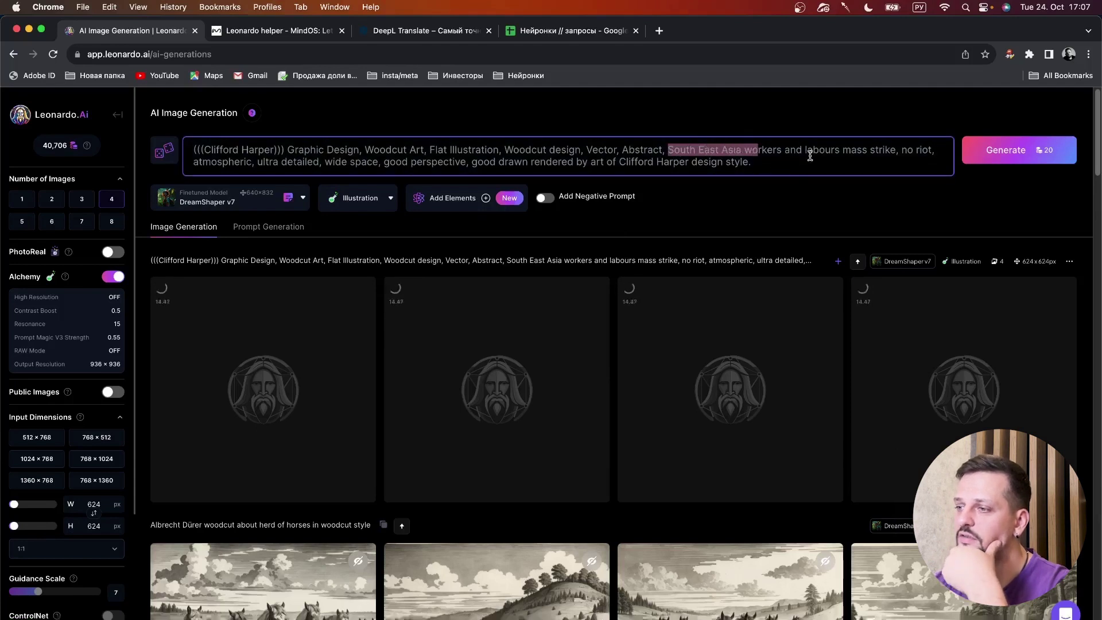
{"action": "left_click_drag", "start_coordinate": [842, 150], "coordinate": [931, 151]}
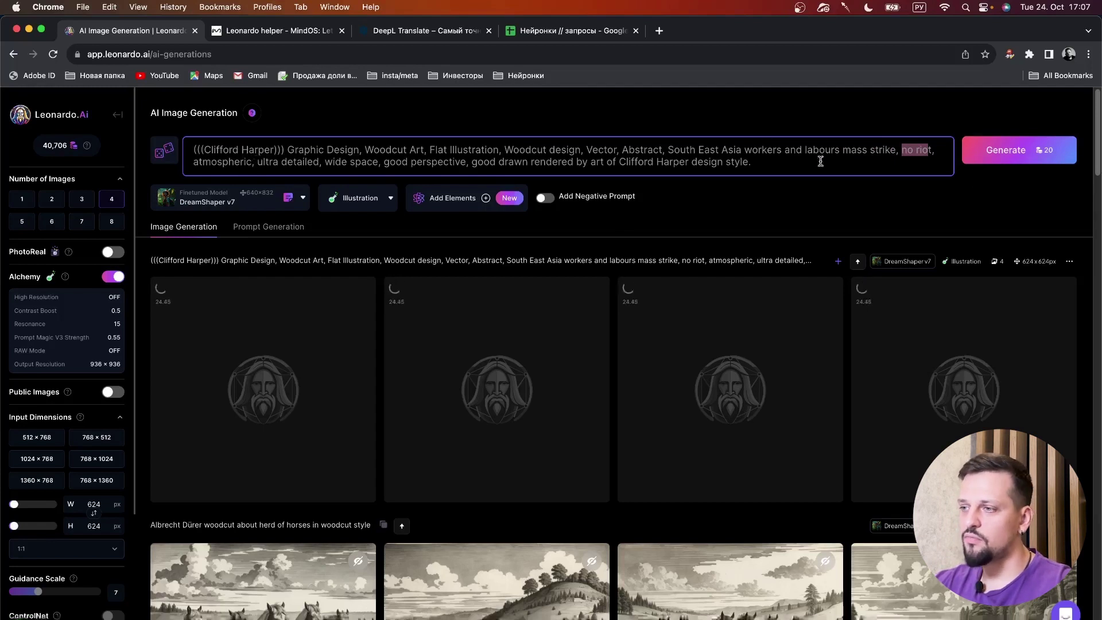
Copy 'herd of horses' from the older horse-row prompt.
{"action": "scroll", "coordinate": [263, 521], "scroll_direction": "down", "scroll_amount": 1}
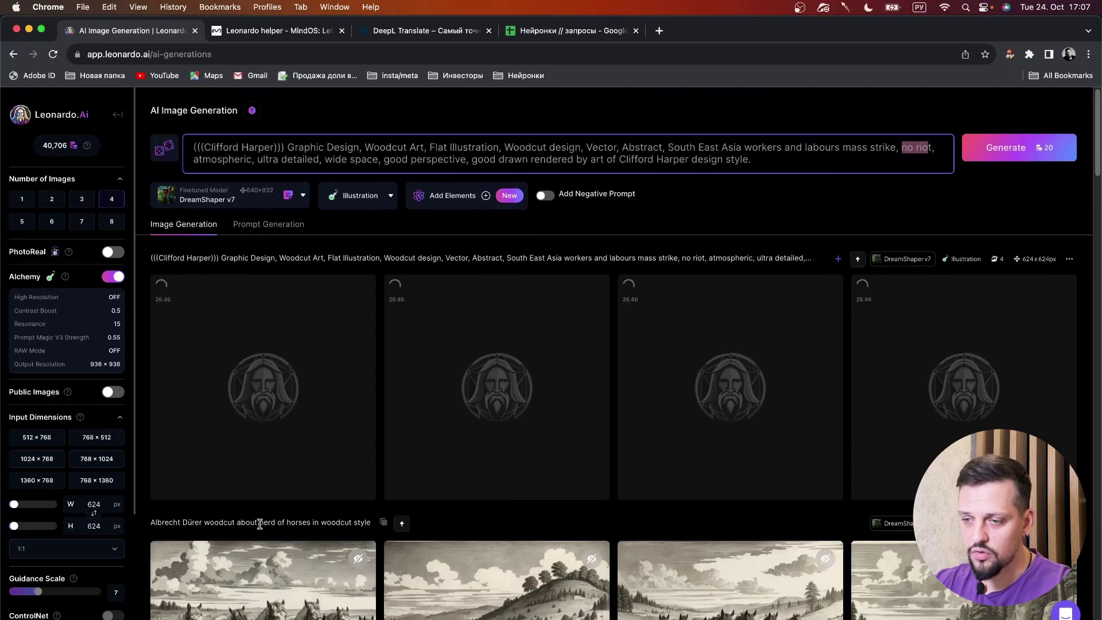
{"action": "left_click_drag", "start_coordinate": [259, 523], "coordinate": [310, 523]}
{"action": "key", "text": "super+c"}
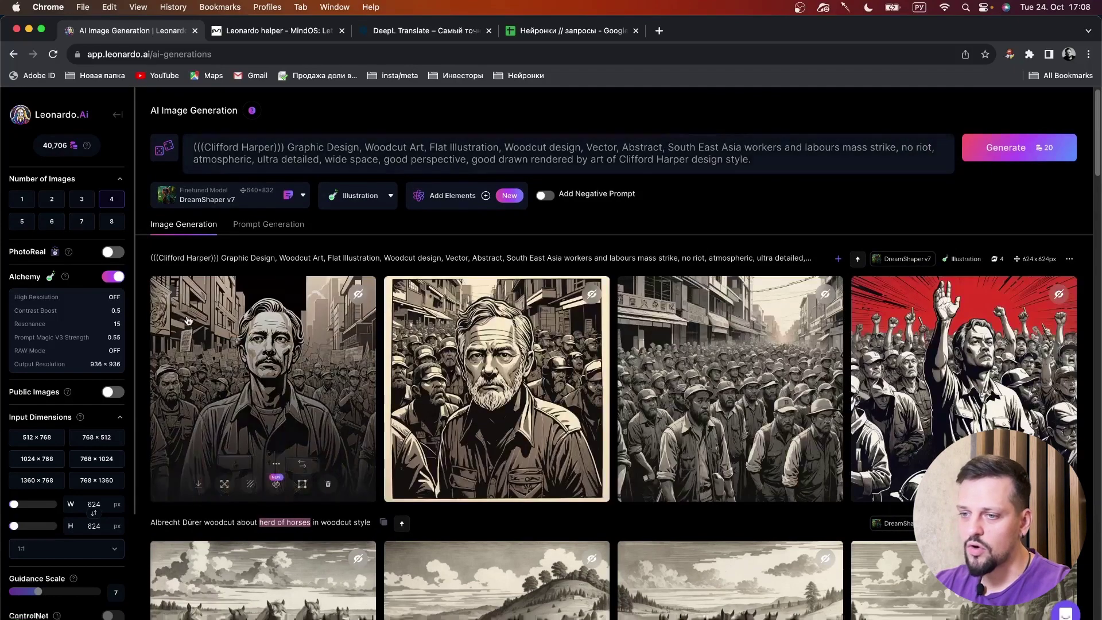
{"action": "left_click", "coordinate": [265, 352]}
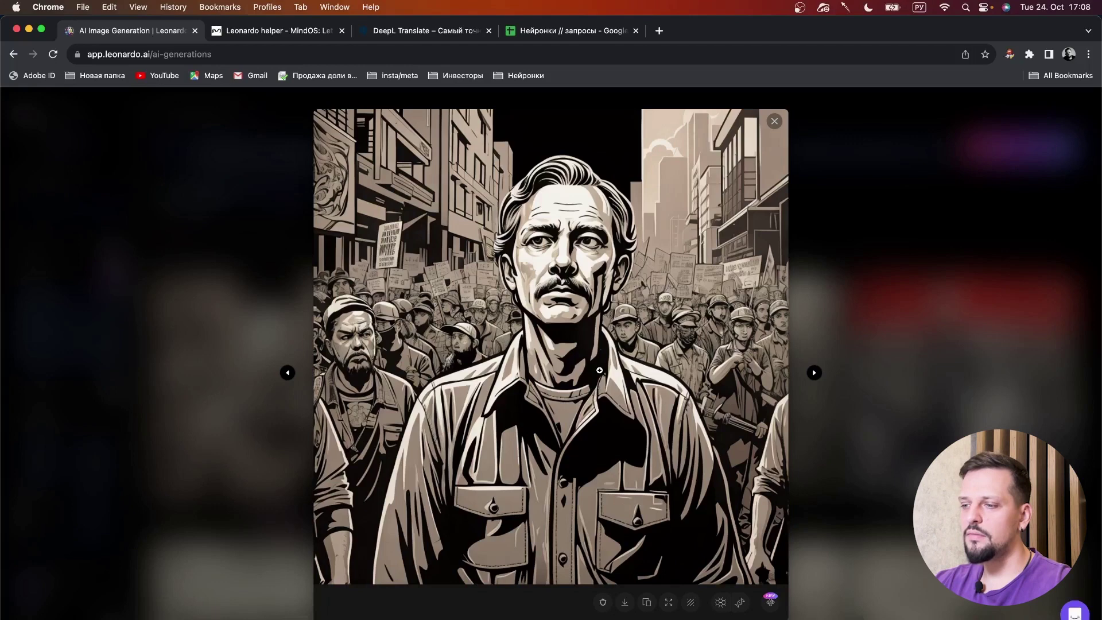
{"action": "left_click", "coordinate": [736, 332]}
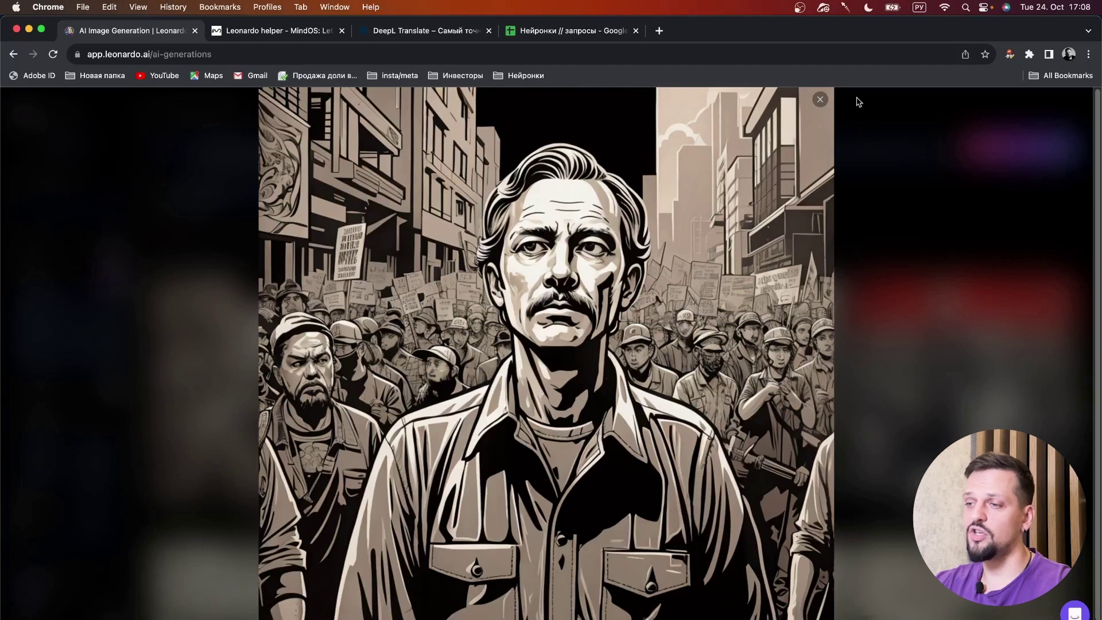
{"action": "left_click", "coordinate": [889, 344]}
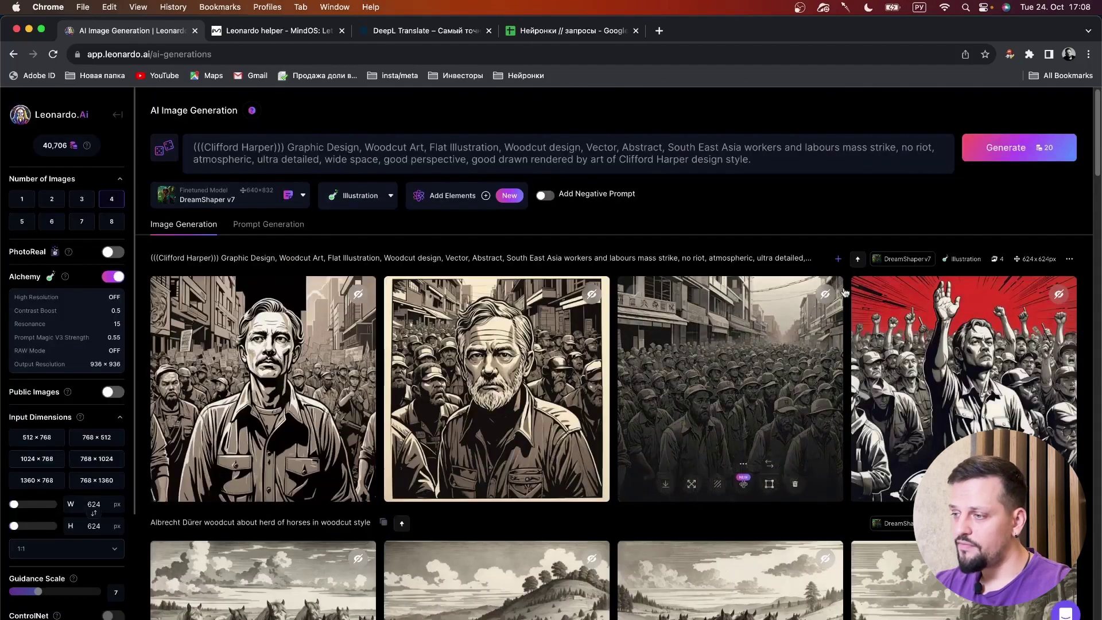
{"action": "left_click", "coordinate": [964, 345]}
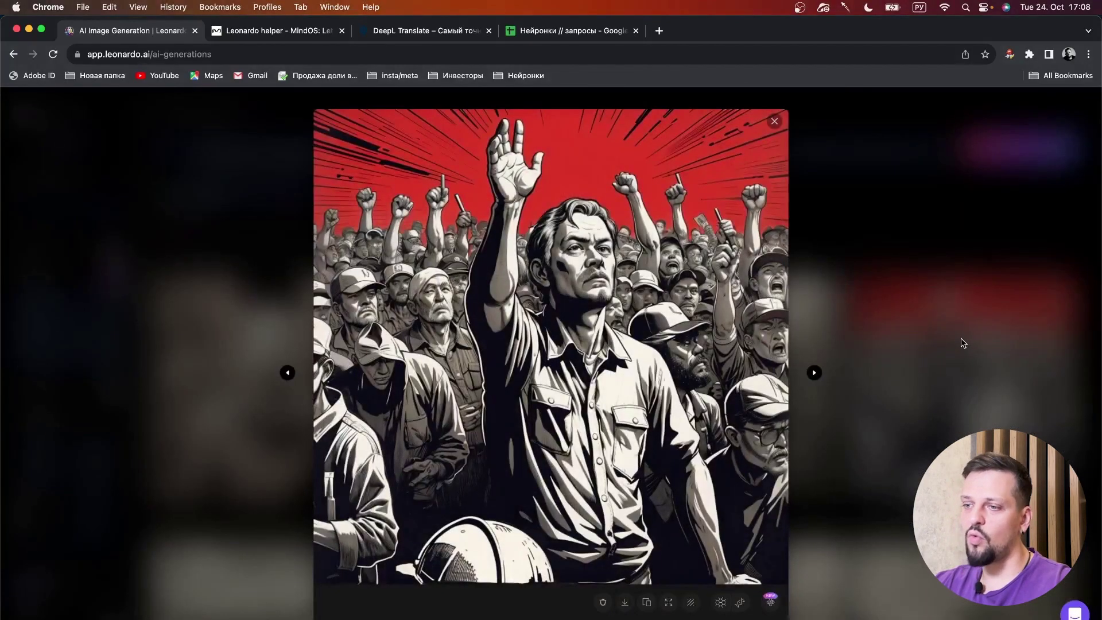
{"action": "left_click", "coordinate": [927, 308]}
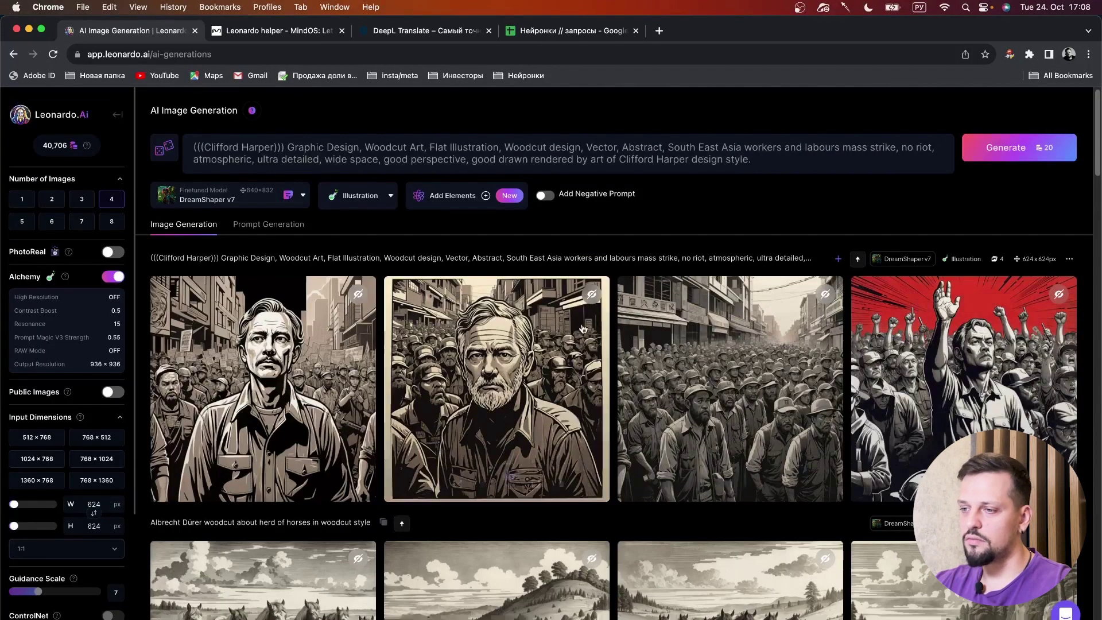
{"action": "left_click", "coordinate": [496, 333]}
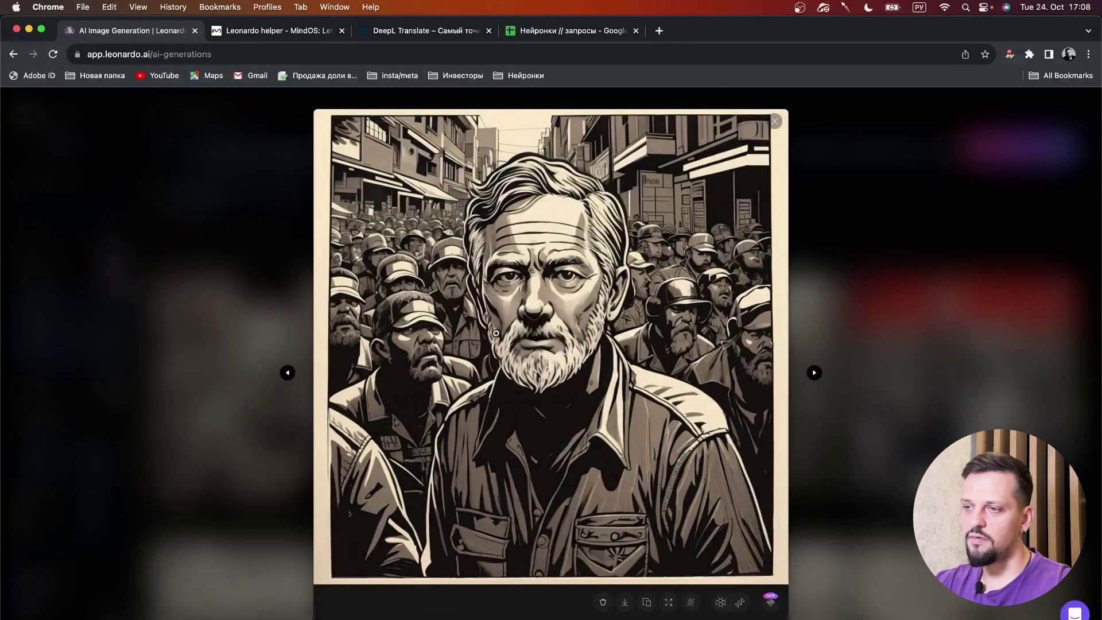
{"action": "left_click", "coordinate": [878, 260]}
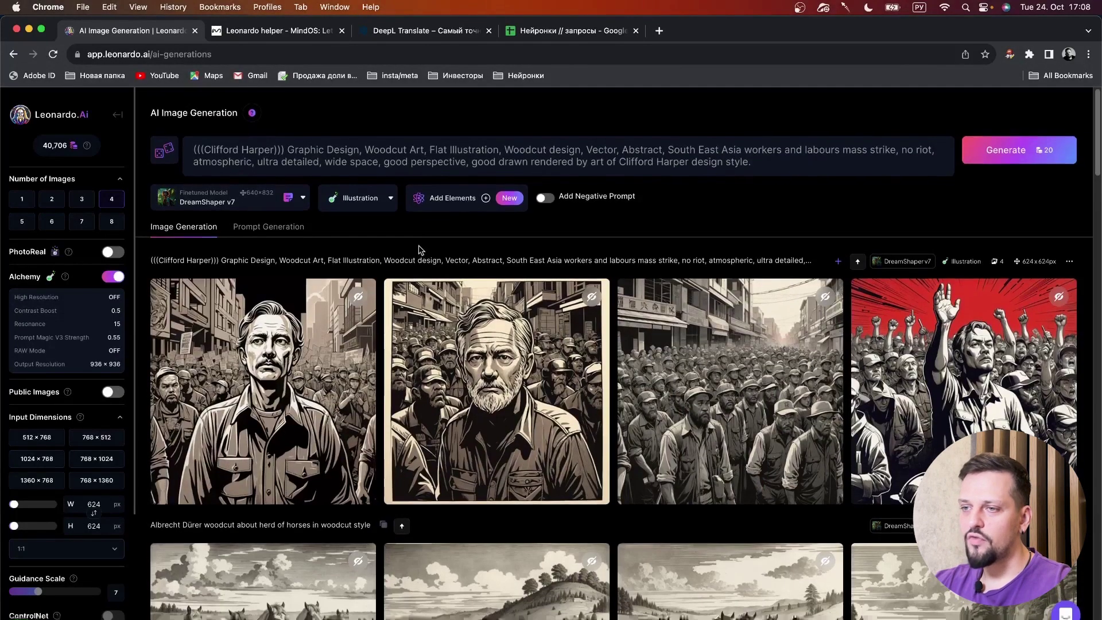
Replace the strike subject with 'herd of horses' and generate Clifford Harper woodcuts.
{"action": "left_click_drag", "start_coordinate": [668, 149], "coordinate": [252, 164]}
{"action": "key", "text": "super+v"}
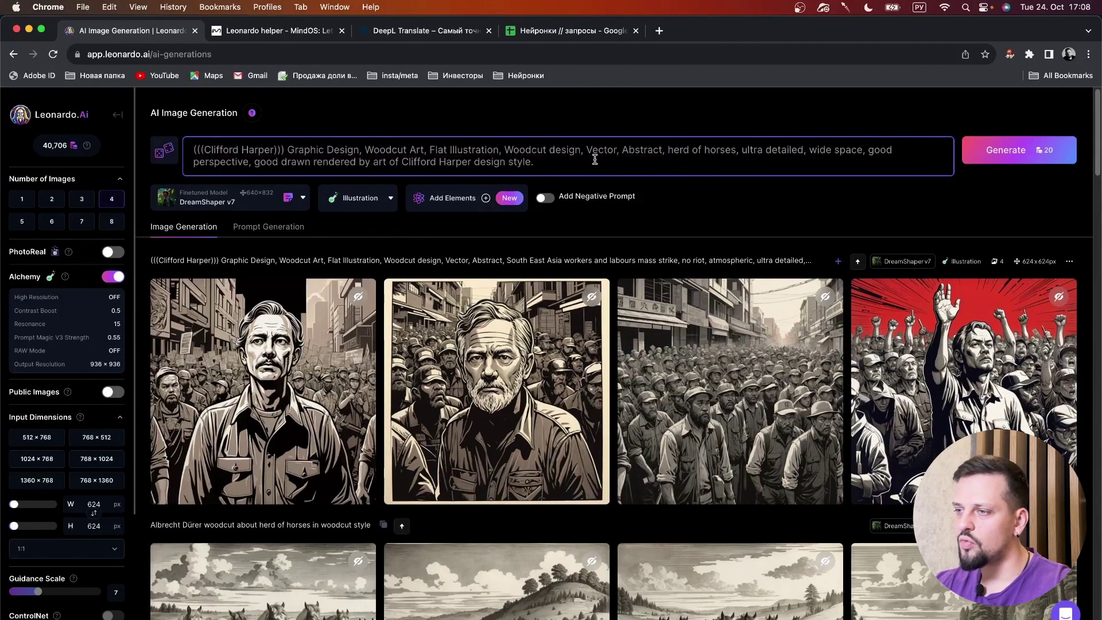
{"action": "left_click", "coordinate": [1004, 159]}
Swap 'herd of horses' for 'sun', taken from an older prompt, fixing the extra space.
{"action": "scroll", "coordinate": [589, 338], "scroll_direction": "down", "scroll_amount": 15}
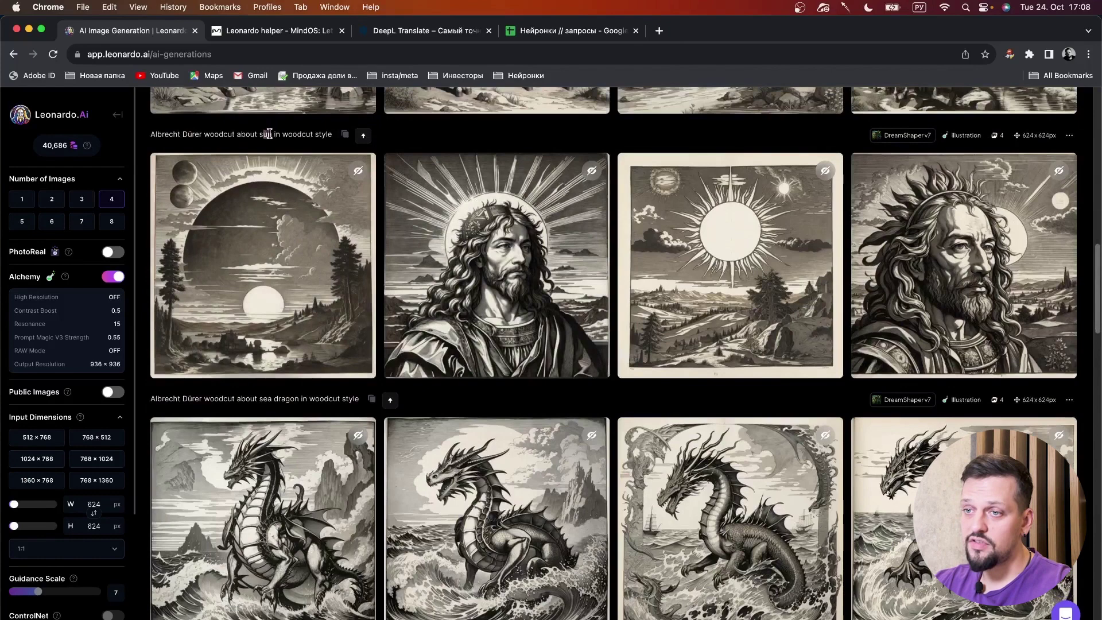
{"action": "double_click", "coordinate": [266, 135]}
{"action": "scroll", "coordinate": [616, 126], "scroll_direction": "up", "scroll_amount": 15}
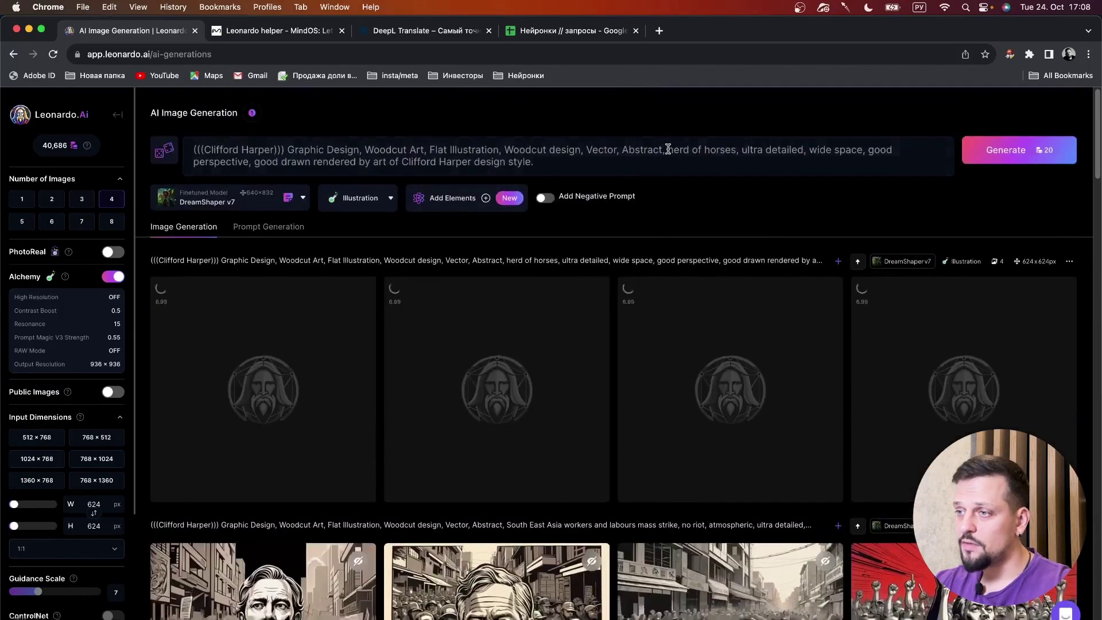
{"action": "left_click_drag", "start_coordinate": [667, 149], "coordinate": [734, 146]}
{"action": "key", "text": "super+v"}
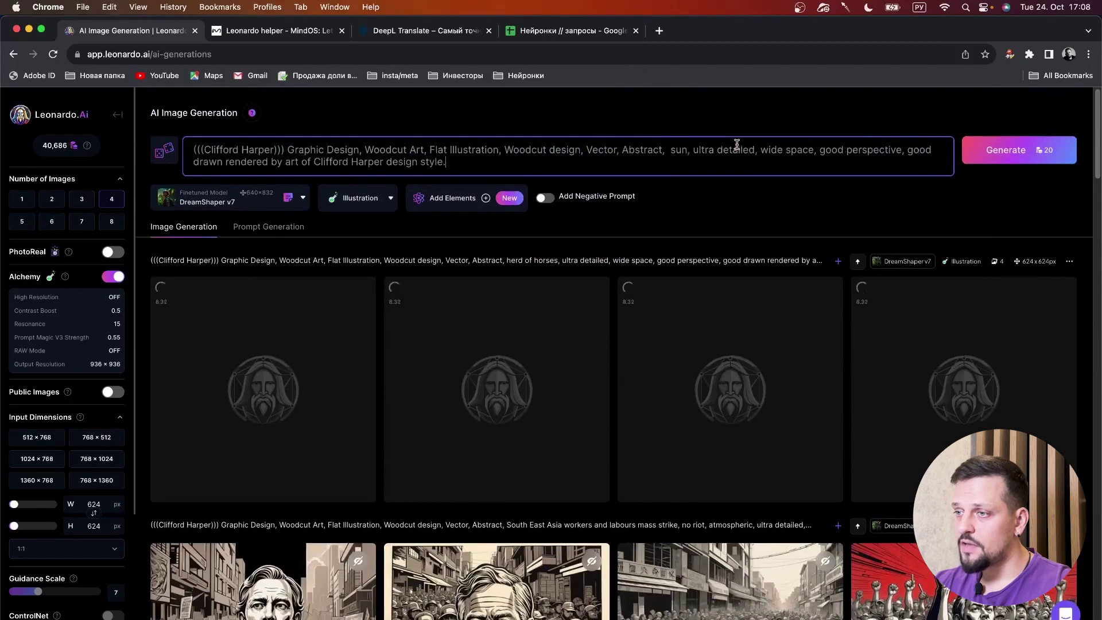
{"action": "left_click", "coordinate": [667, 149]}
{"action": "key", "text": "BackSpace"}
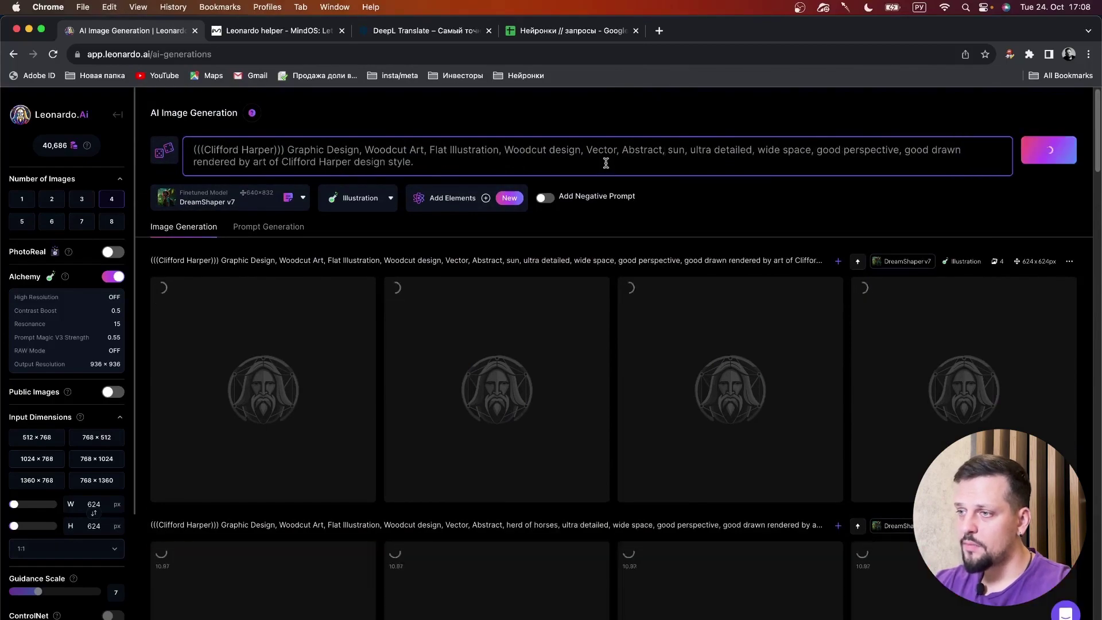
Replace 'sun' with 'a cat astronaut' from an older prompt and generate.
{"action": "scroll", "coordinate": [662, 315], "scroll_direction": "down", "scroll_amount": 15}
{"action": "scroll", "coordinate": [545, 321], "scroll_direction": "down", "scroll_amount": 6}
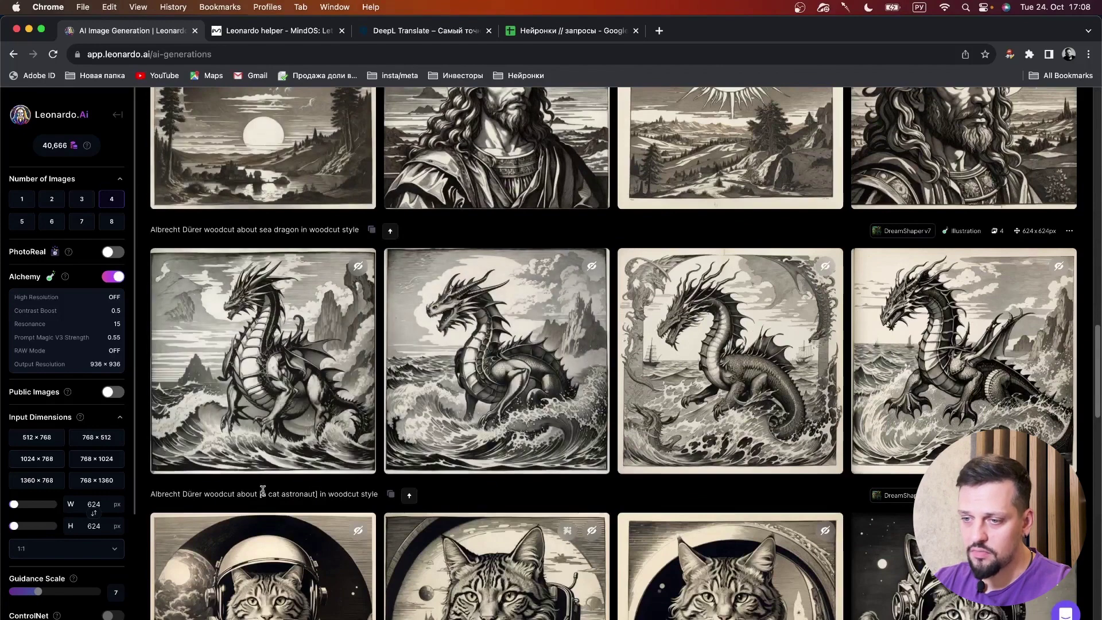
{"action": "left_click_drag", "start_coordinate": [261, 493], "coordinate": [315, 494]}
{"action": "scroll", "coordinate": [633, 320], "scroll_direction": "up", "scroll_amount": 20}
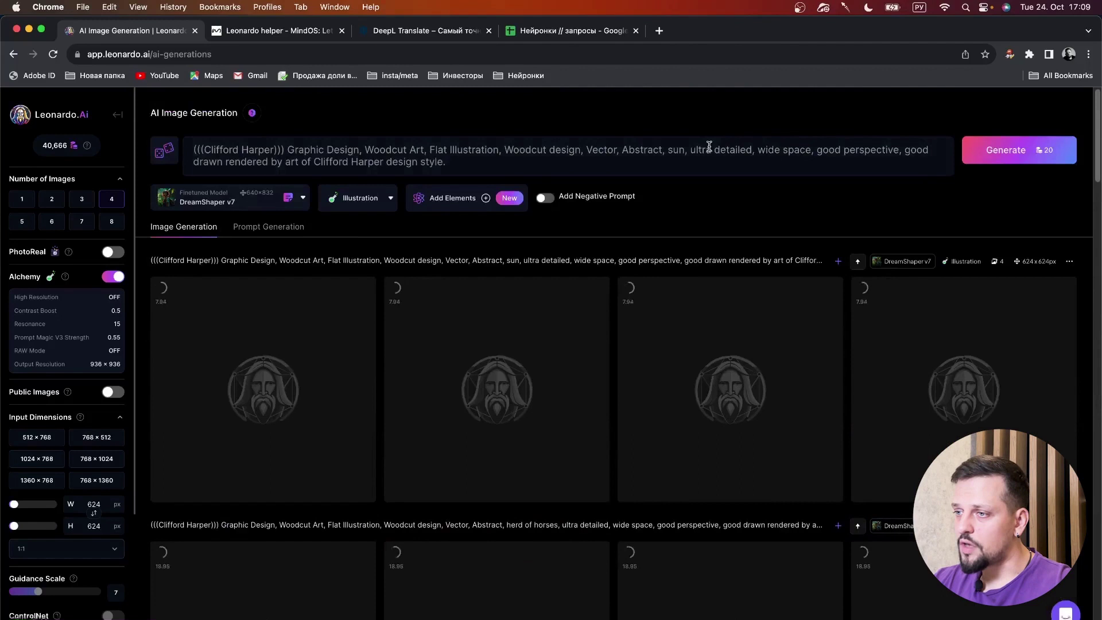
{"action": "double_click", "coordinate": [675, 149]}
{"action": "key", "text": "super+v"}
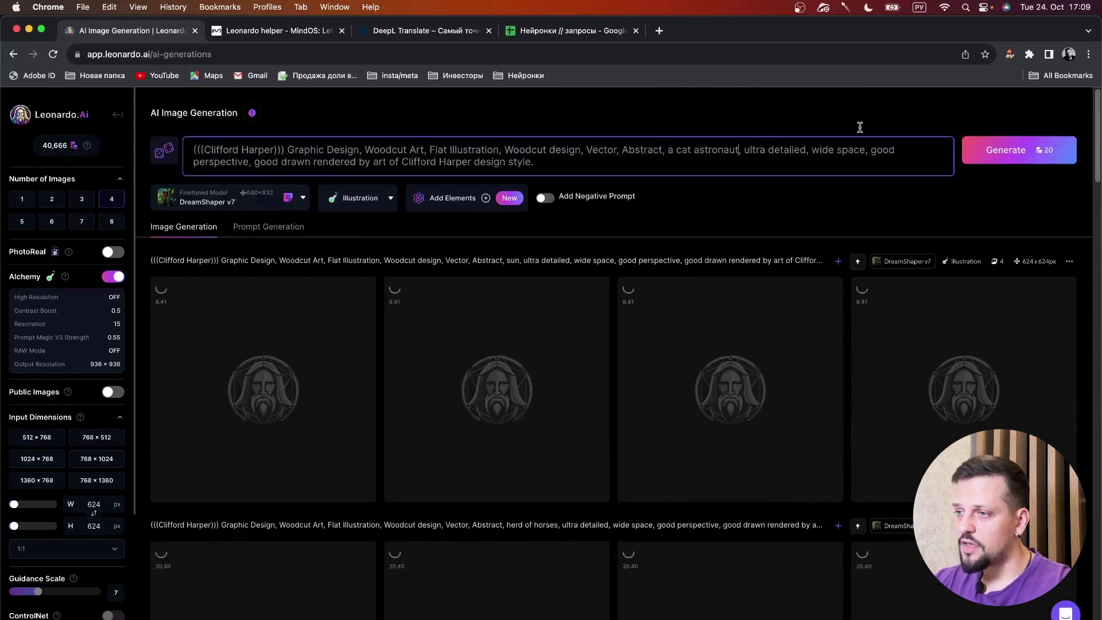
{"action": "left_click", "coordinate": [1015, 150]}
Replace 'a cat astronaut' with 'sea dragon' and generate.
{"action": "left_click", "coordinate": [729, 149]}
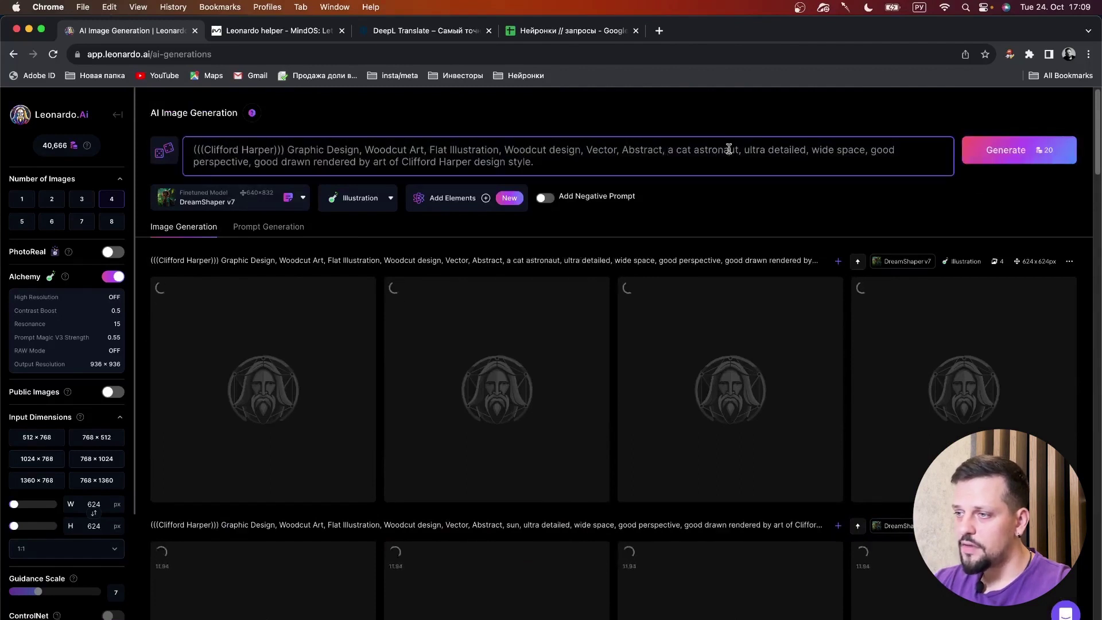
{"action": "left_click_drag", "start_coordinate": [737, 149], "coordinate": [669, 148]}
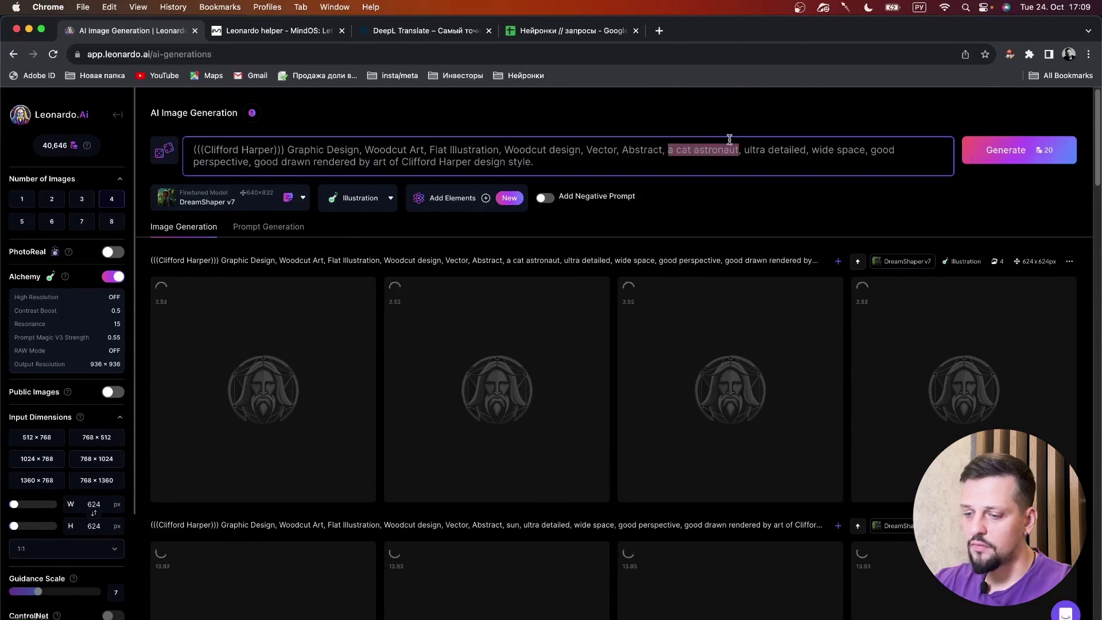
{"action": "type", "text": "ыуф вкфпщт"}
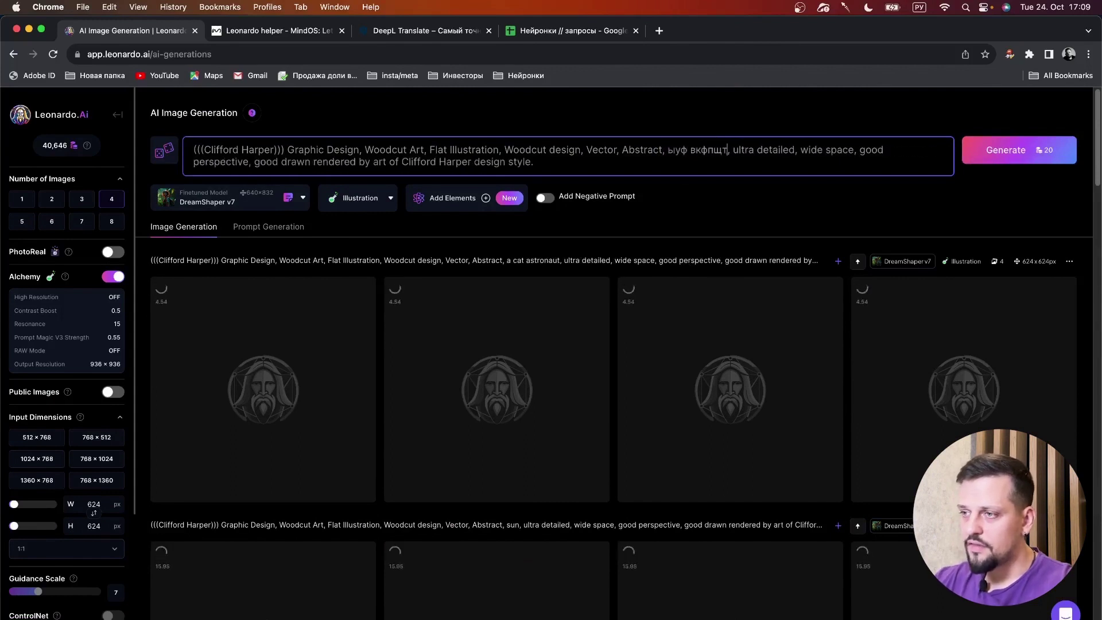
{"action": "key", "text": "BackSpace"}
{"action": "key", "text": "BackSpace"}
{"action": "key", "text": "BackSpace"}
{"action": "key", "text": "BackSpace"}
{"action": "key", "text": "BackSpace"}
{"action": "key", "text": "BackSpace"}
{"action": "key", "text": "BackSpace"}
{"action": "key", "text": "BackSpace"}
{"action": "key", "text": "BackSpace"}
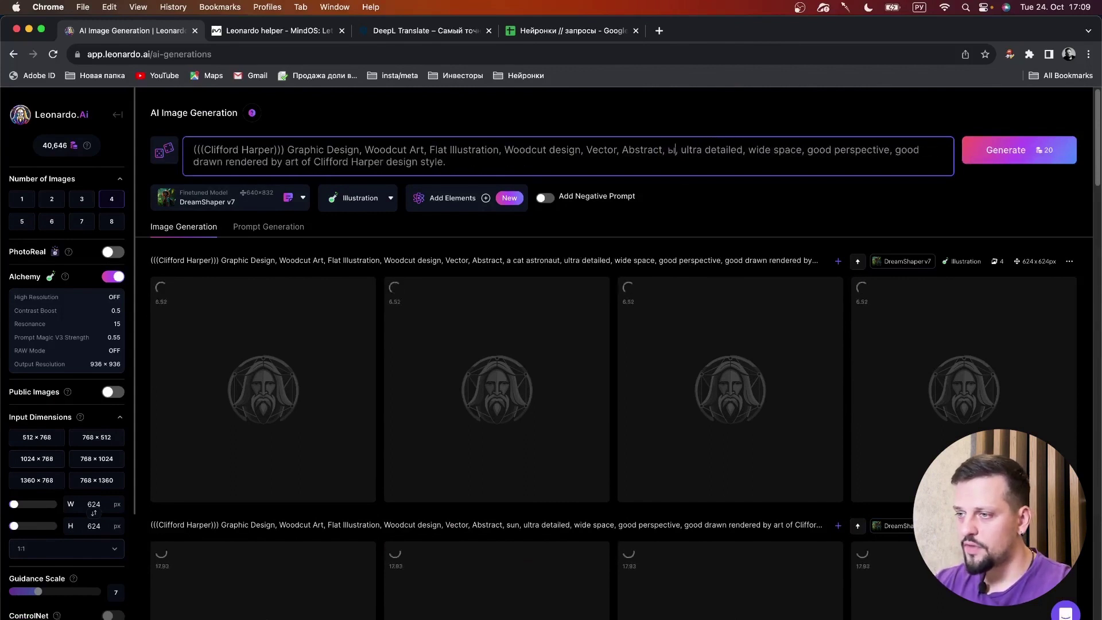
{"action": "key", "text": "BackSpace"}
{"action": "key", "text": "ctrl+space"}
{"action": "type", "text": "sea dra"}
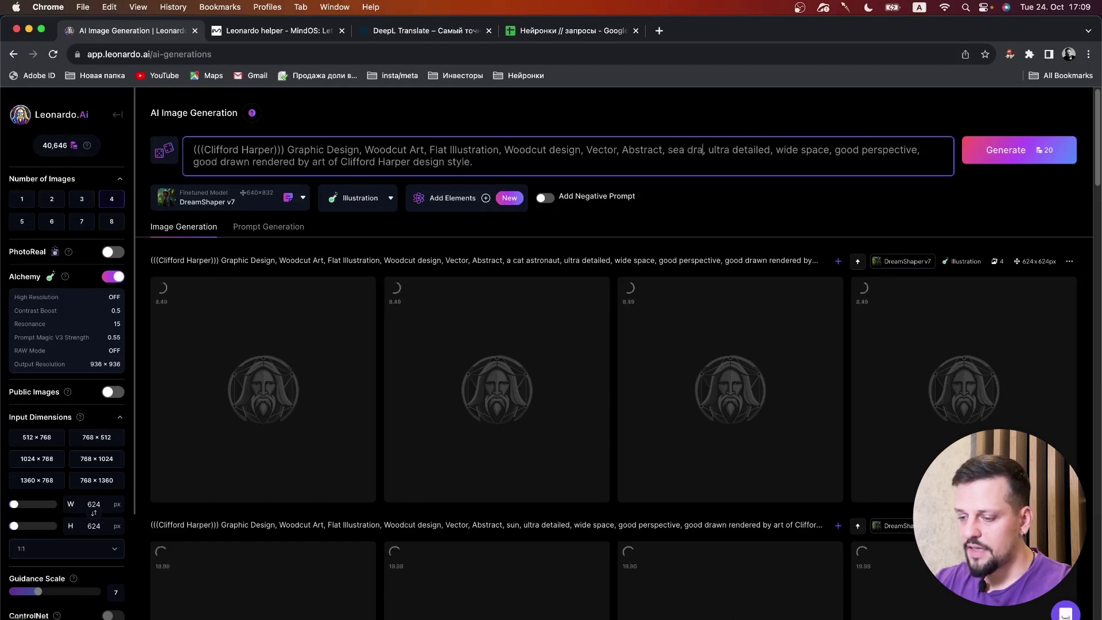
{"action": "type", "text": "gon"}
{"action": "key", "text": "Return"}
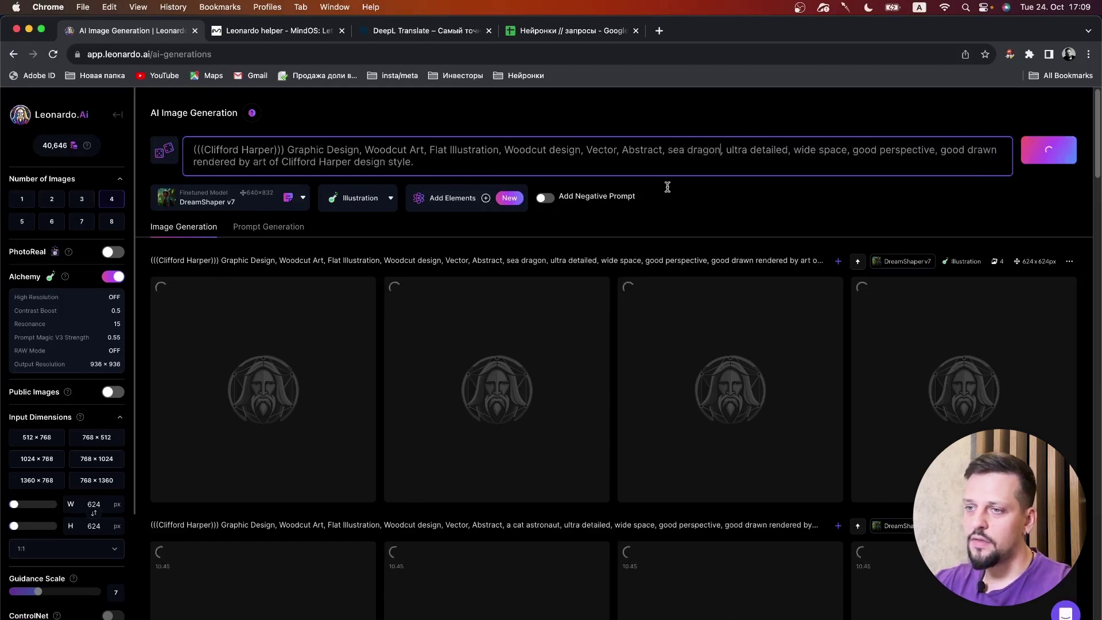
{"action": "scroll", "coordinate": [497, 343], "scroll_direction": "down", "scroll_amount": 5}
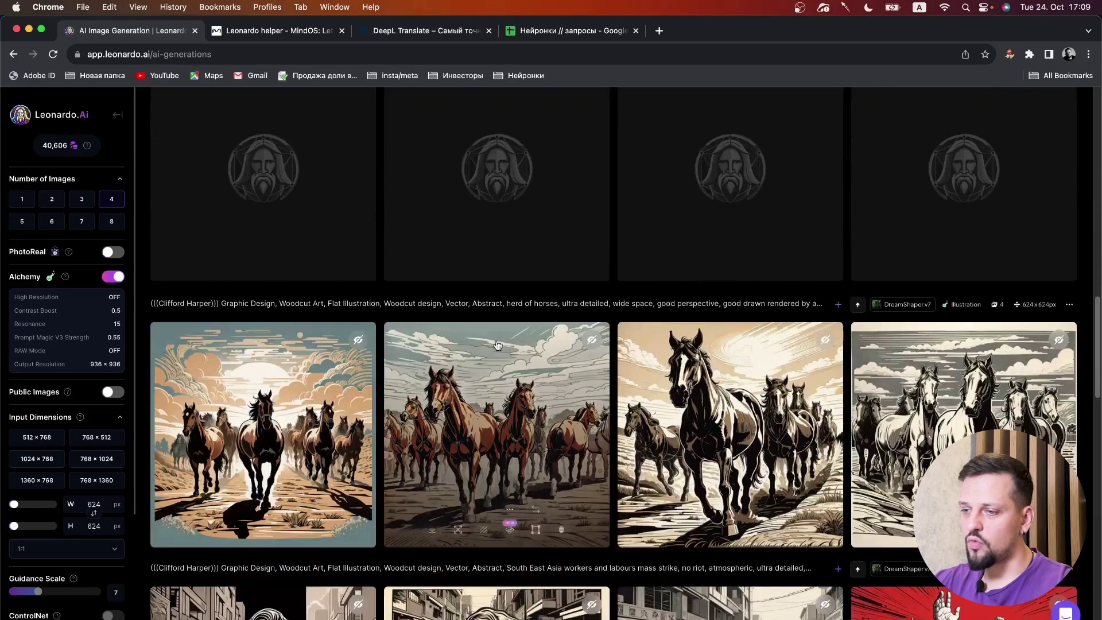
Browse the four Clifford Harper herd of horses woodcuts full size, then close the viewer.
{"action": "scroll", "coordinate": [497, 344], "scroll_direction": "down", "scroll_amount": 2}
{"action": "left_click", "coordinate": [292, 275]}
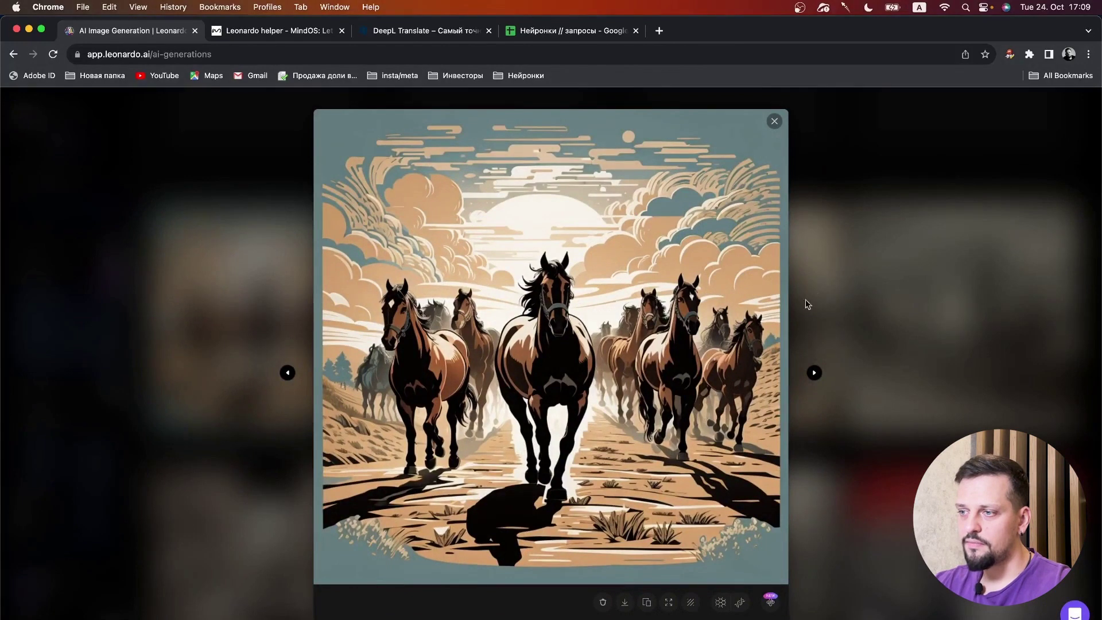
{"action": "left_click", "coordinate": [814, 373]}
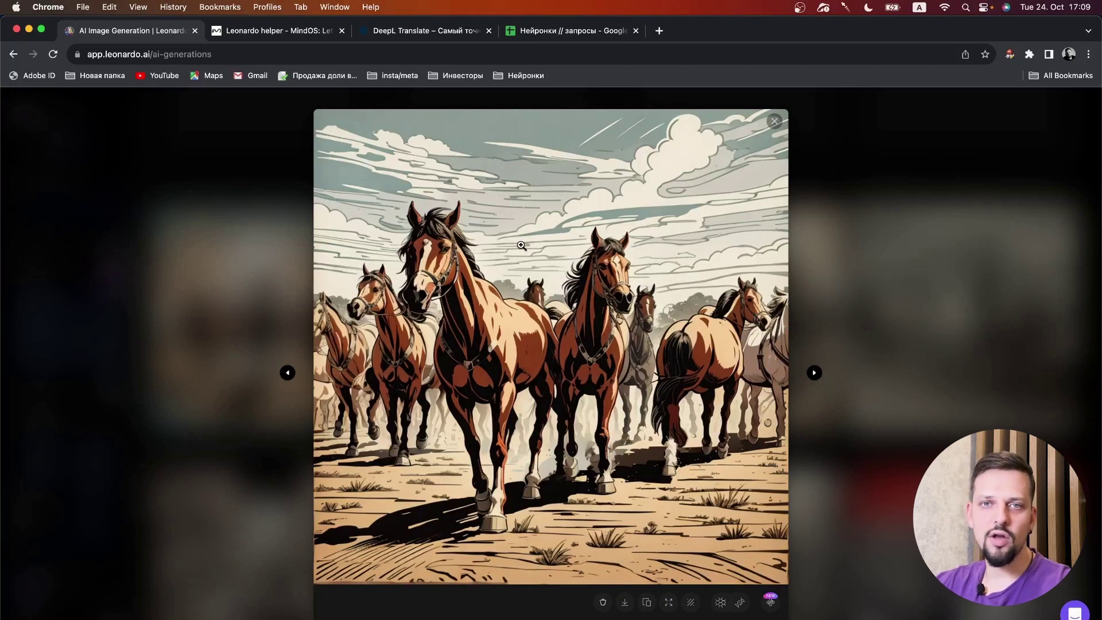
{"action": "left_click", "coordinate": [815, 373]}
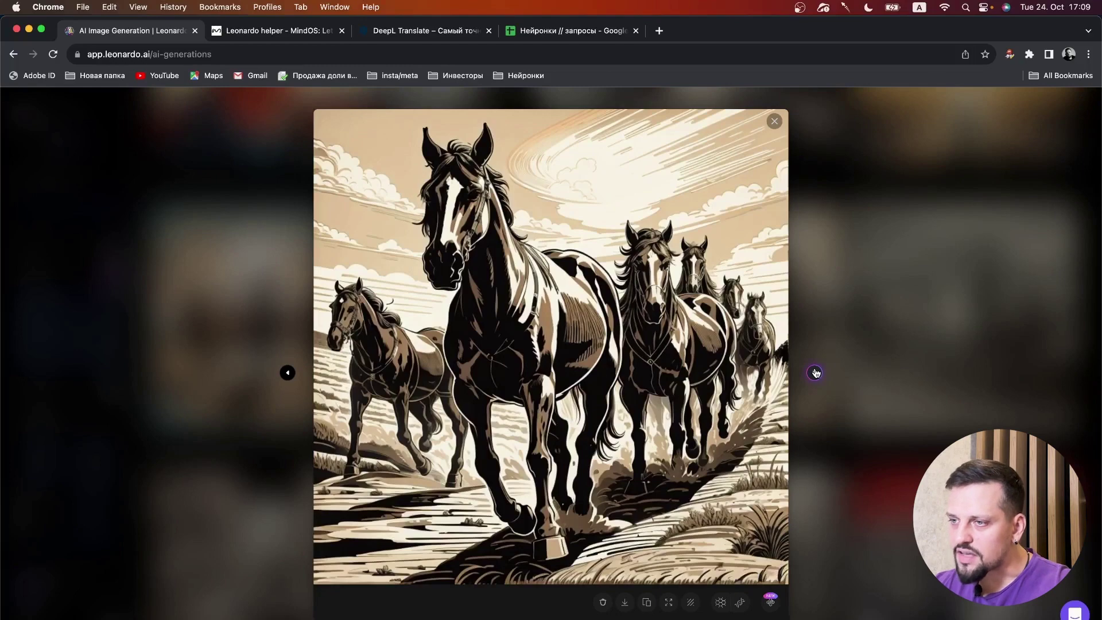
{"action": "left_click", "coordinate": [814, 373]}
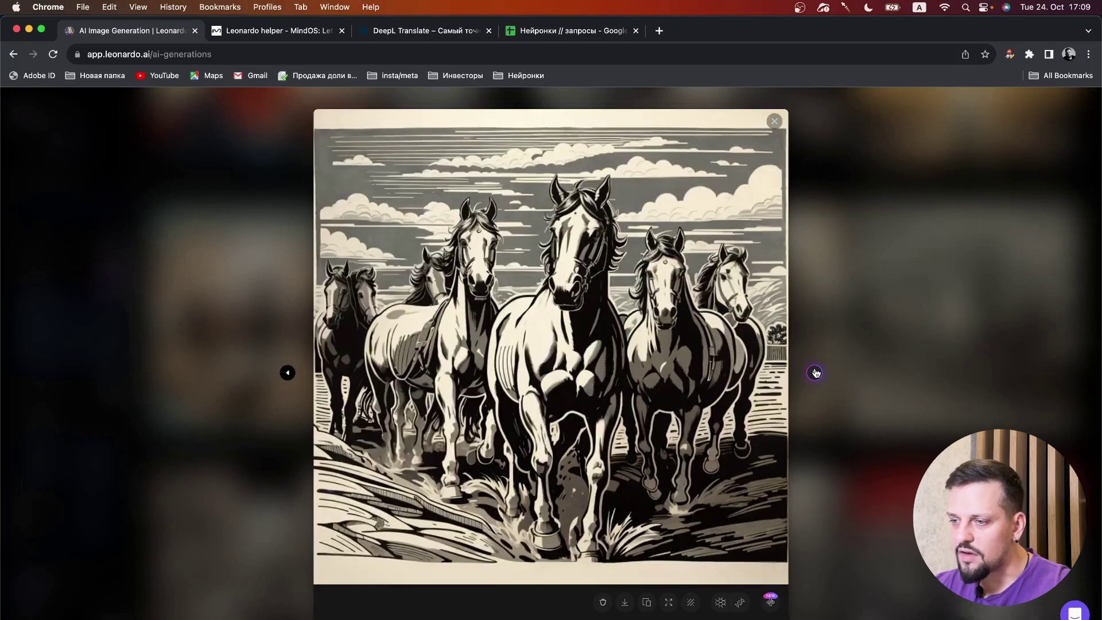
{"action": "left_click", "coordinate": [850, 355]}
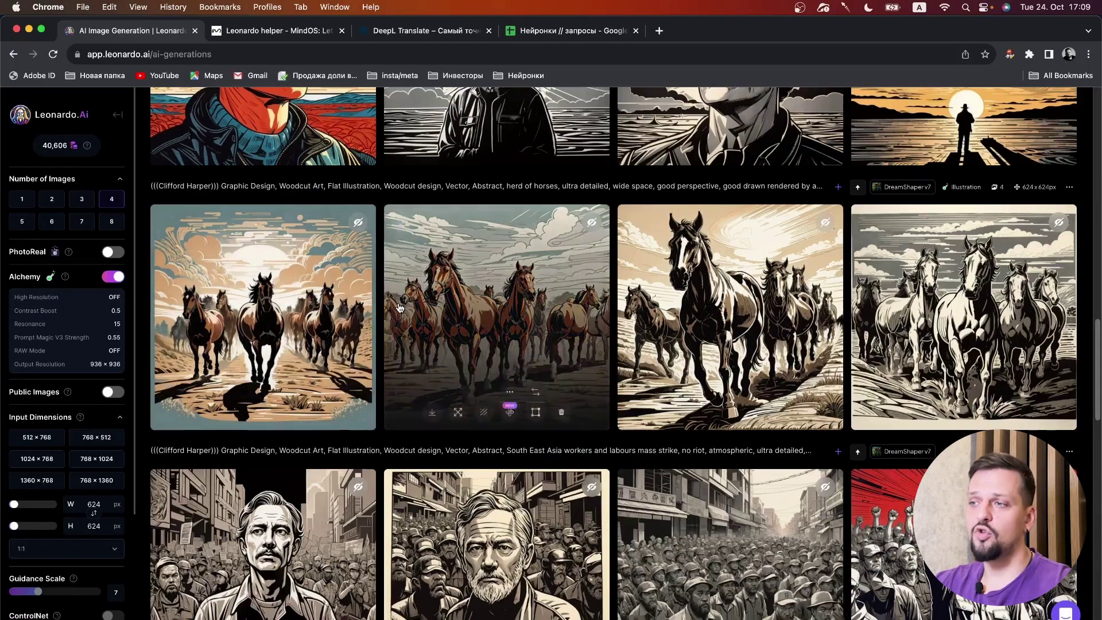
View the sun images: glasses portrait, curly-haired man, sunset silhouette.
{"action": "scroll", "coordinate": [400, 307], "scroll_direction": "up", "scroll_amount": 7}
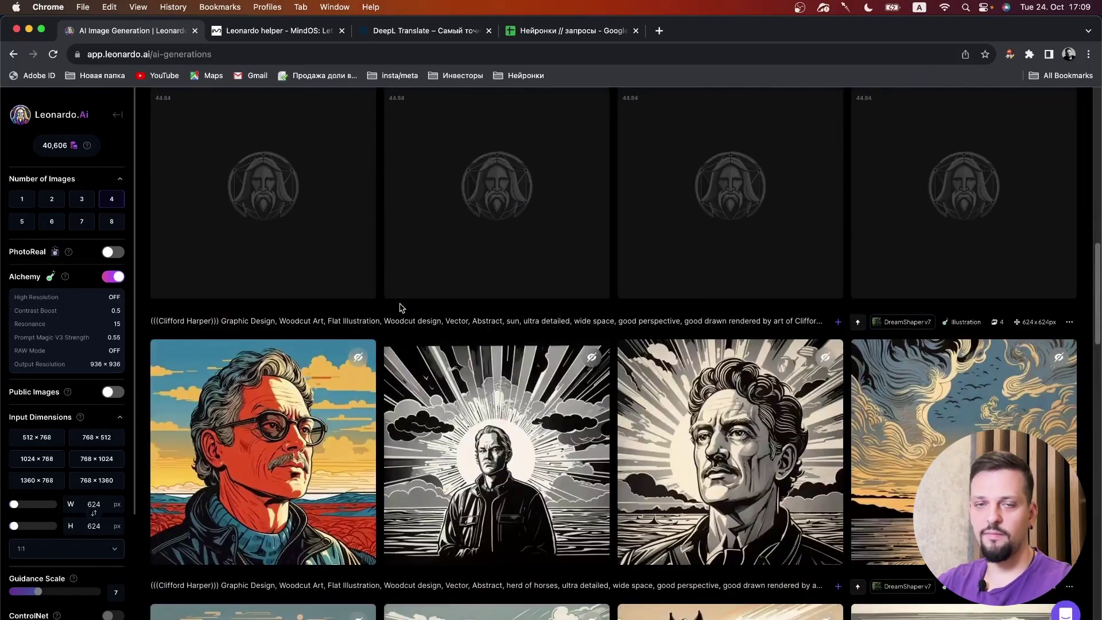
{"action": "scroll", "coordinate": [400, 307], "scroll_direction": "down", "scroll_amount": 1}
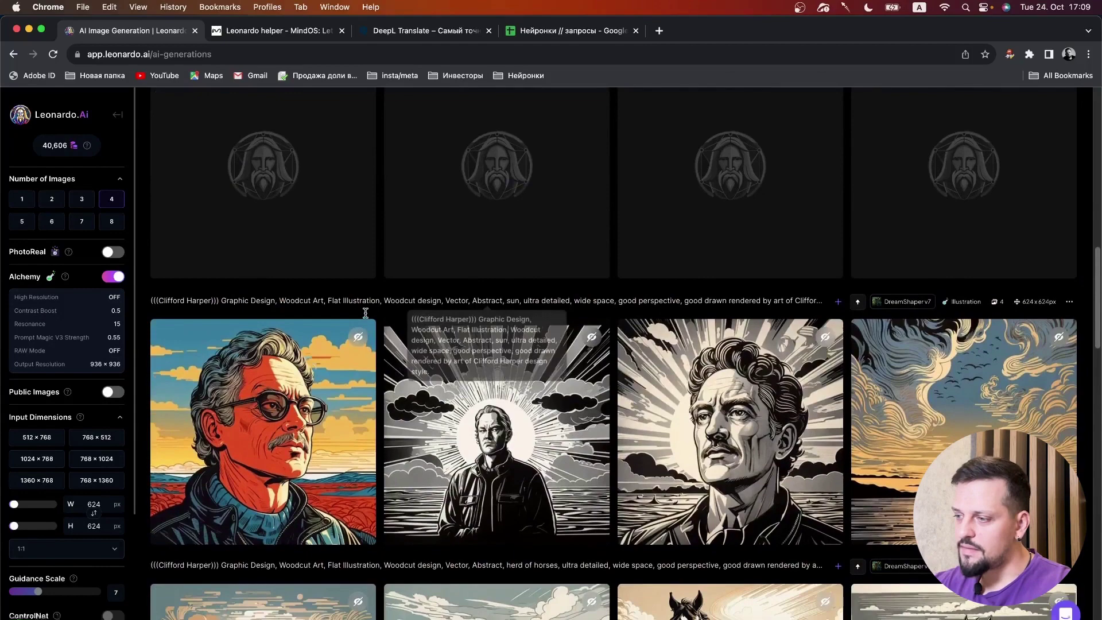
{"action": "left_click", "coordinate": [328, 363]}
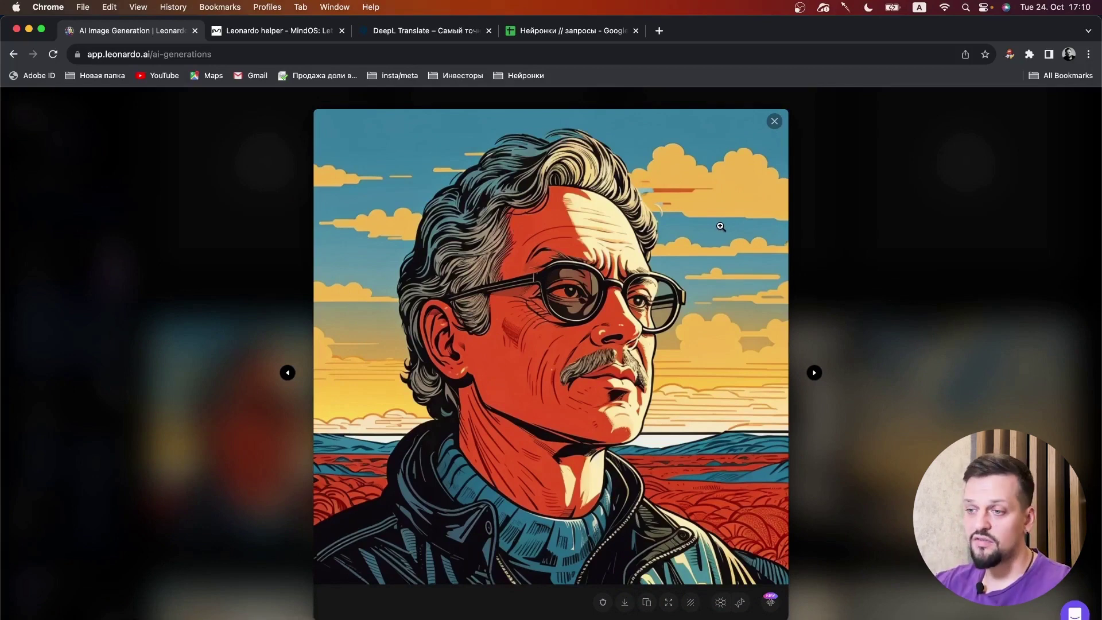
{"action": "left_click", "coordinate": [815, 373]}
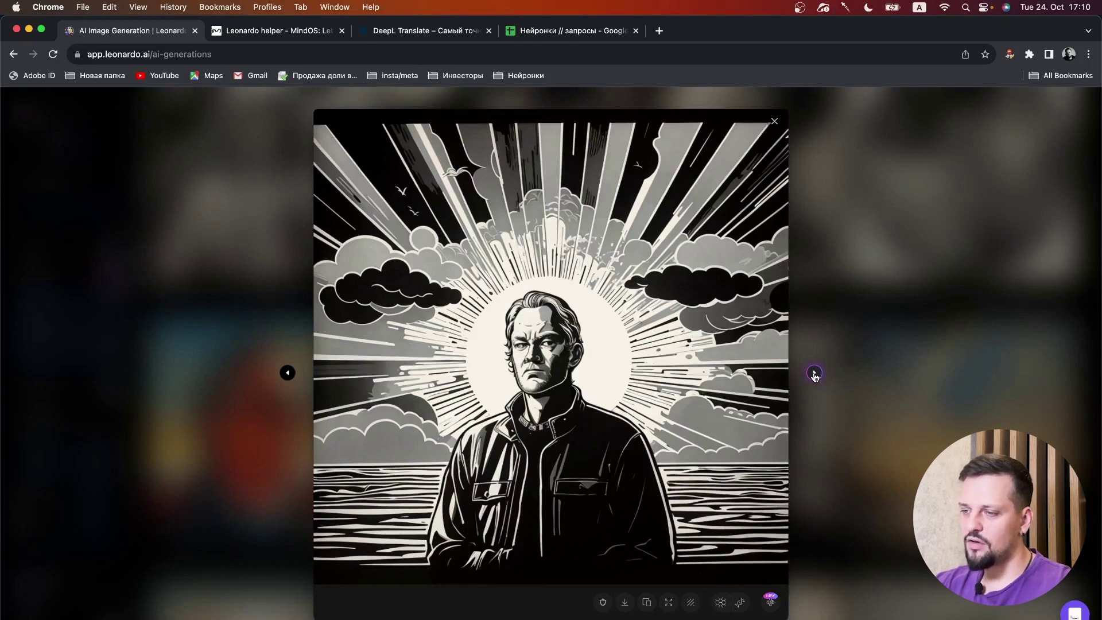
{"action": "left_click", "coordinate": [815, 373]}
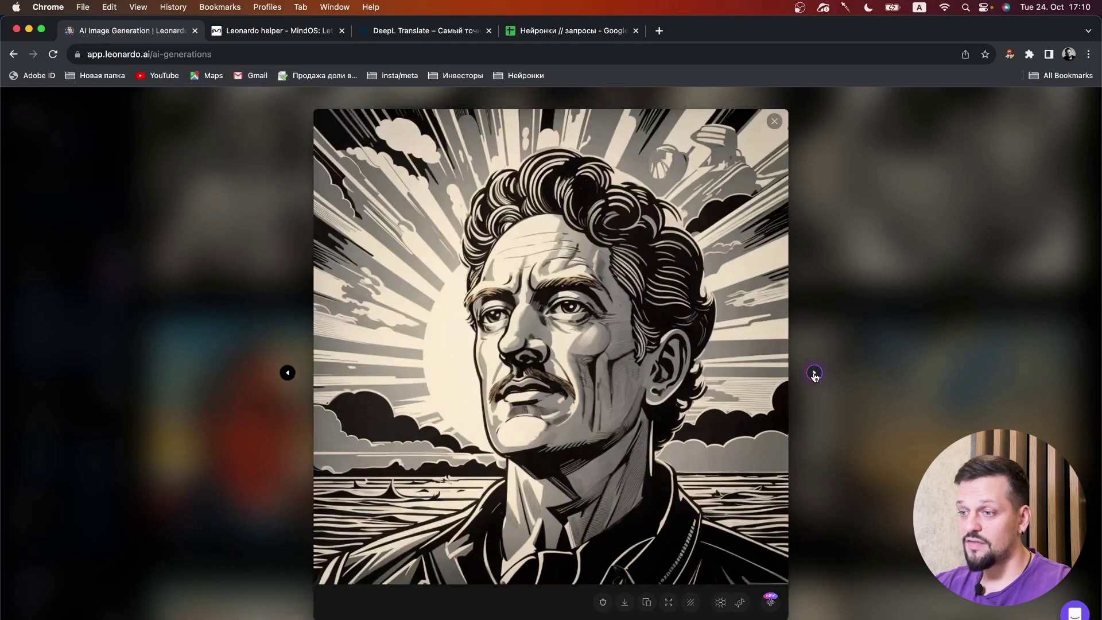
{"action": "left_click", "coordinate": [814, 373]}
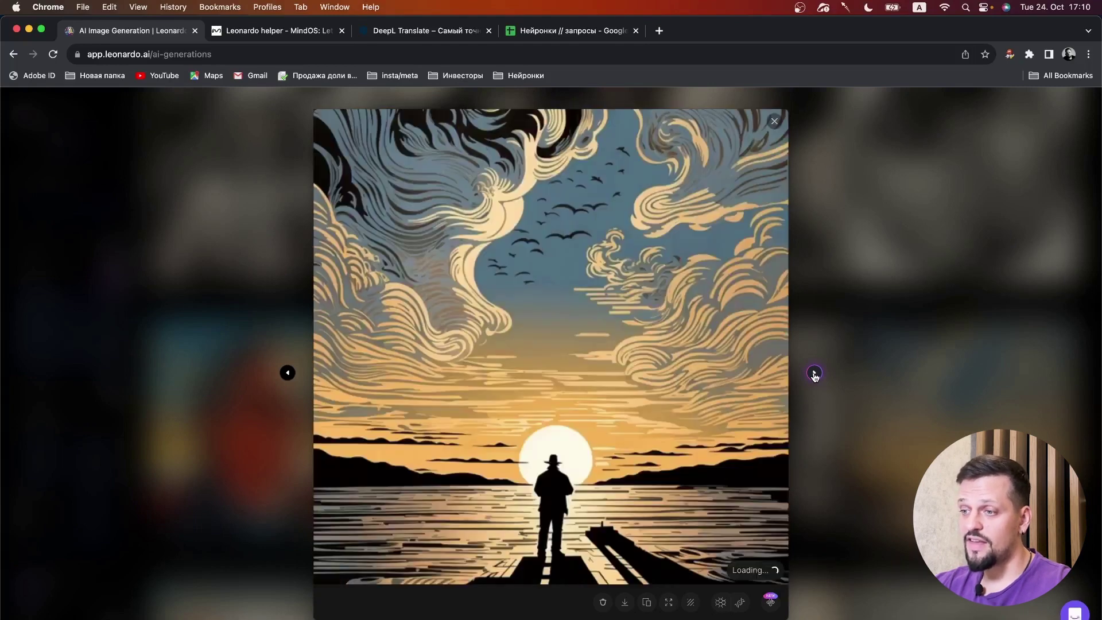
{"action": "left_click", "coordinate": [853, 396]}
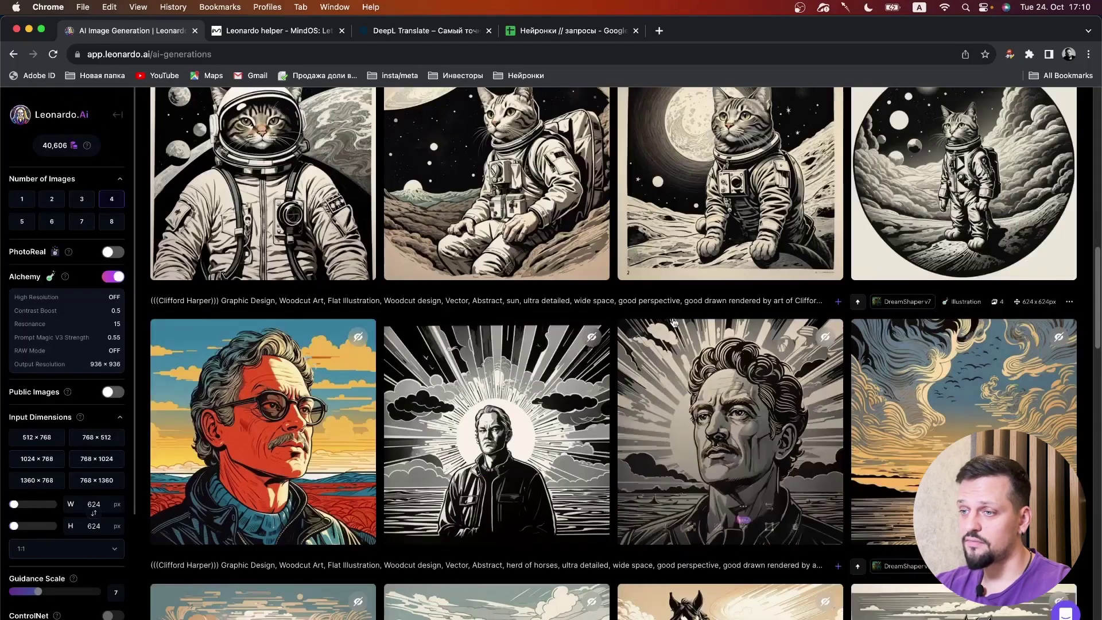
Browse the four Clifford Harper cat astronaut woodcuts full size, then close the viewer.
{"action": "scroll", "coordinate": [292, 386], "scroll_direction": "up", "scroll_amount": 4}
{"action": "left_click", "coordinate": [292, 386]}
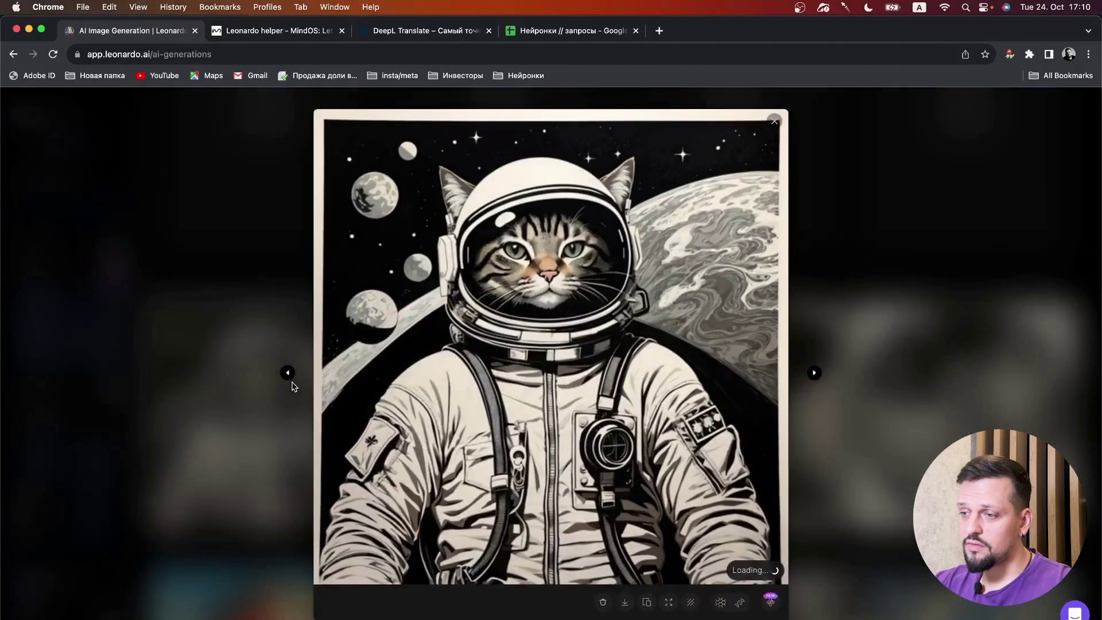
{"action": "left_click", "coordinate": [814, 373]}
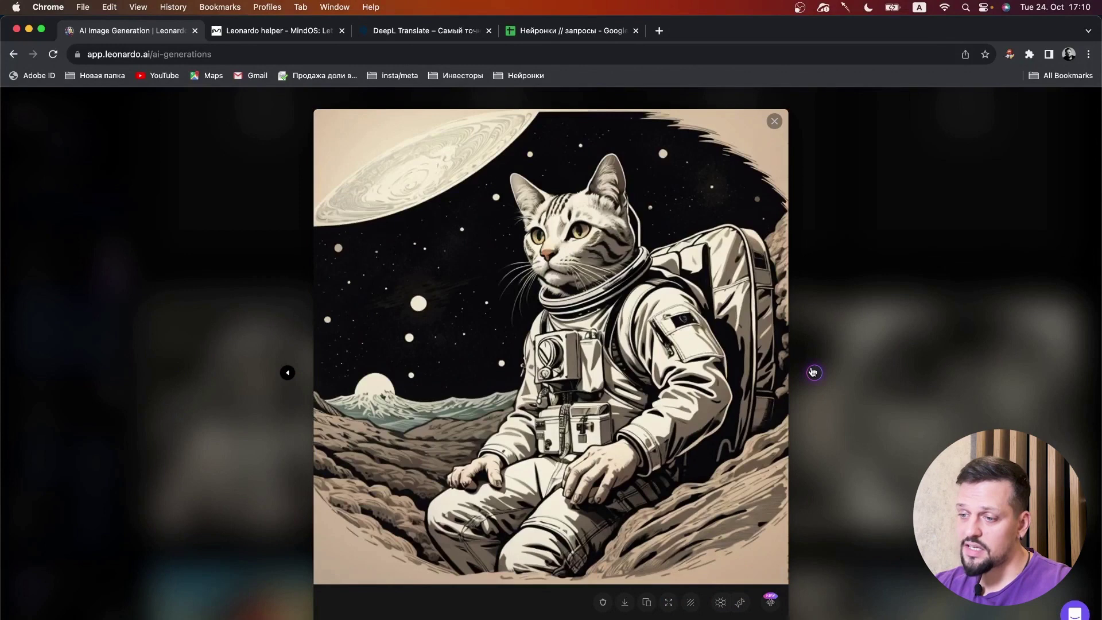
{"action": "left_click", "coordinate": [813, 373]}
{"action": "left_click", "coordinate": [814, 373]}
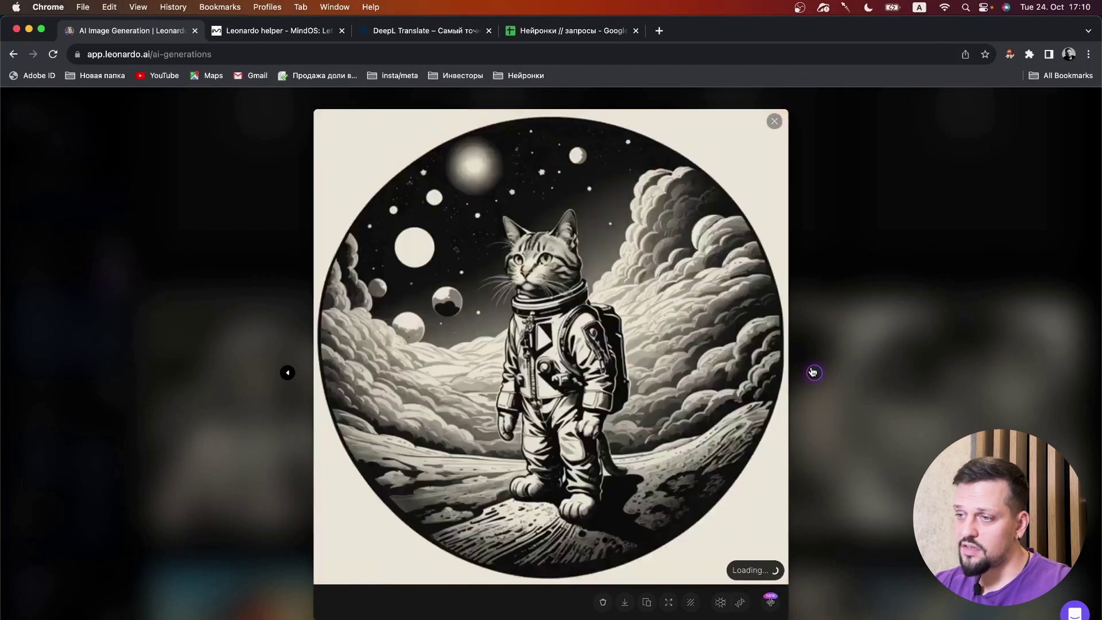
{"action": "left_click", "coordinate": [814, 373]}
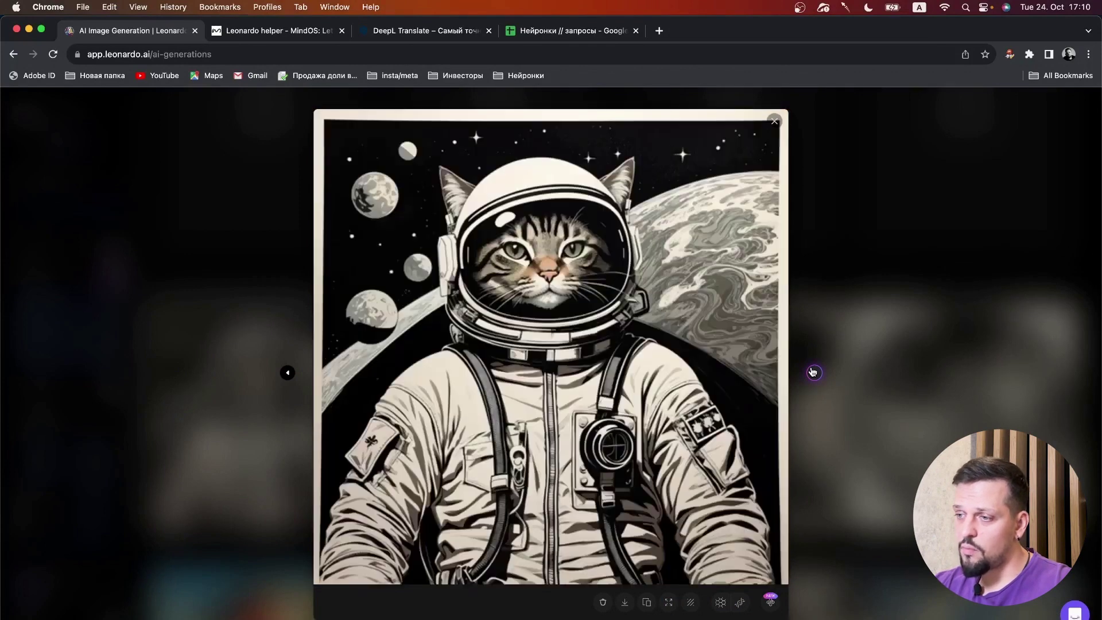
{"action": "left_click", "coordinate": [880, 340]}
Scroll through earlier gallery rows and back to the top, where the sea-dragon batch is still generating.
{"action": "scroll", "coordinate": [555, 322], "scroll_direction": "up", "scroll_amount": 4}
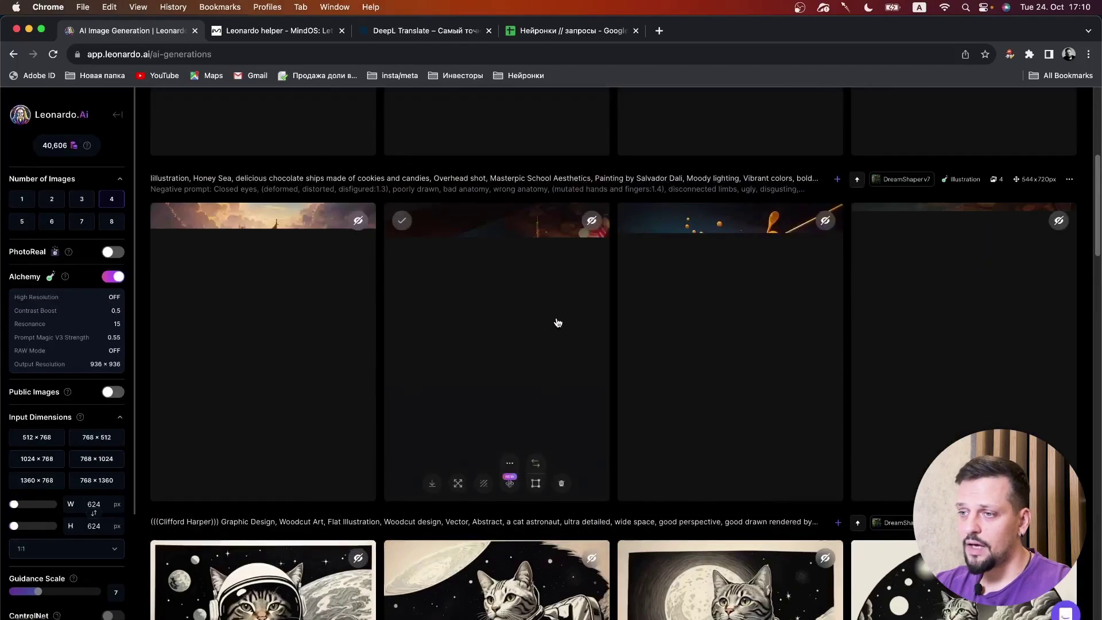
{"action": "scroll", "coordinate": [464, 216], "scroll_direction": "up", "scroll_amount": 4}
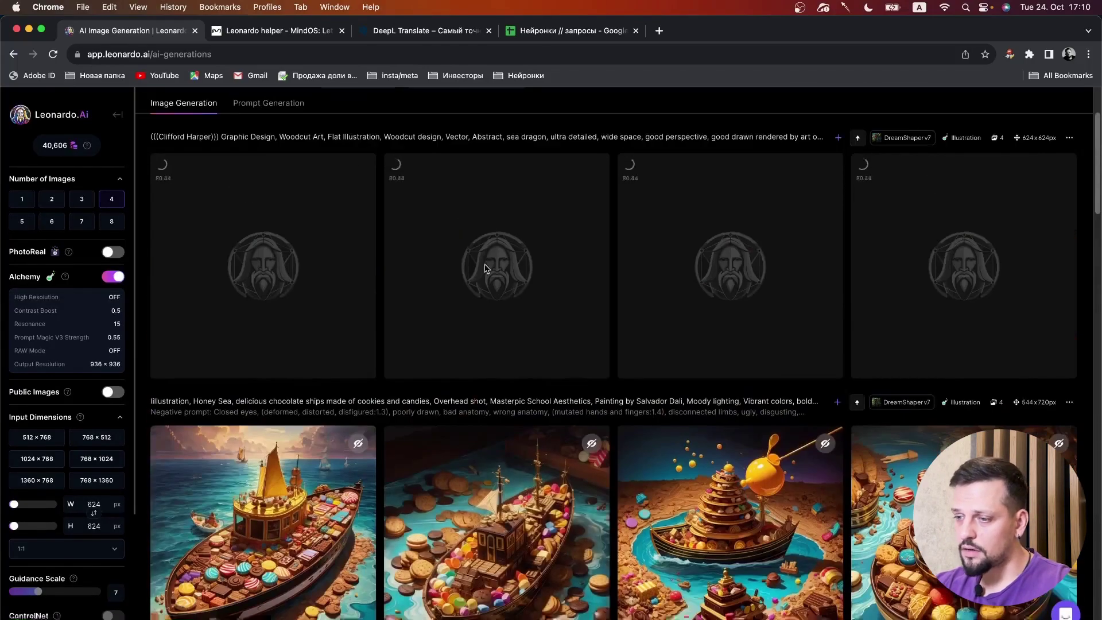
{"action": "scroll", "coordinate": [476, 237], "scroll_direction": "down", "scroll_amount": 4}
{"action": "scroll", "coordinate": [448, 319], "scroll_direction": "up", "scroll_amount": 5}
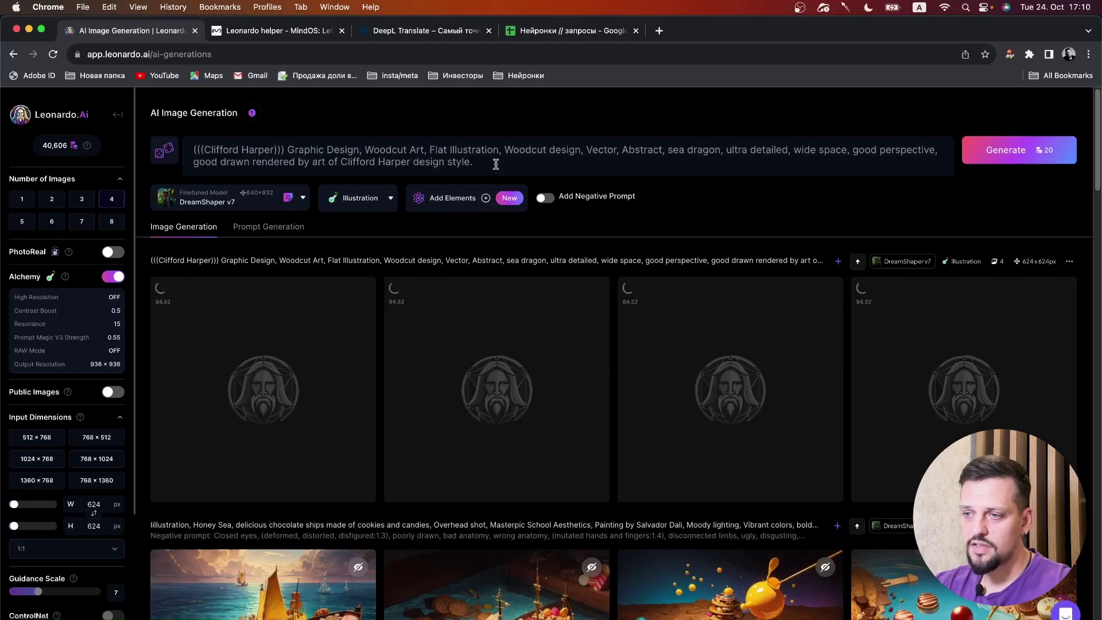
{"action": "scroll", "coordinate": [496, 165], "scroll_direction": "down", "scroll_amount": 2}
{"action": "scroll", "coordinate": [495, 168], "scroll_direction": "down", "scroll_amount": 15}
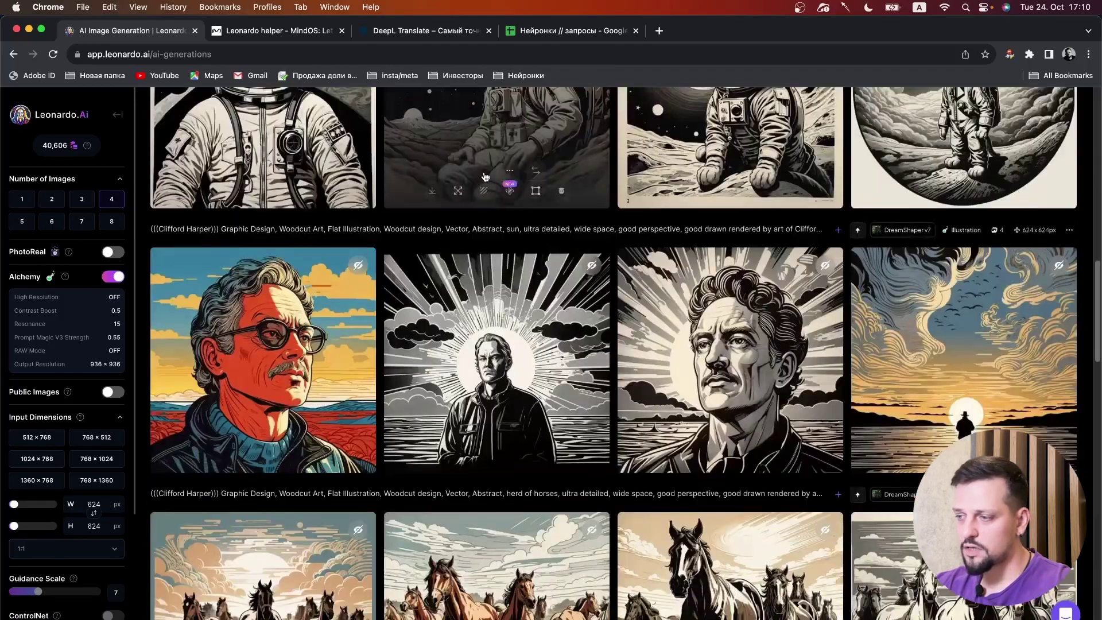
{"action": "scroll", "coordinate": [484, 178], "scroll_direction": "down", "scroll_amount": 5}
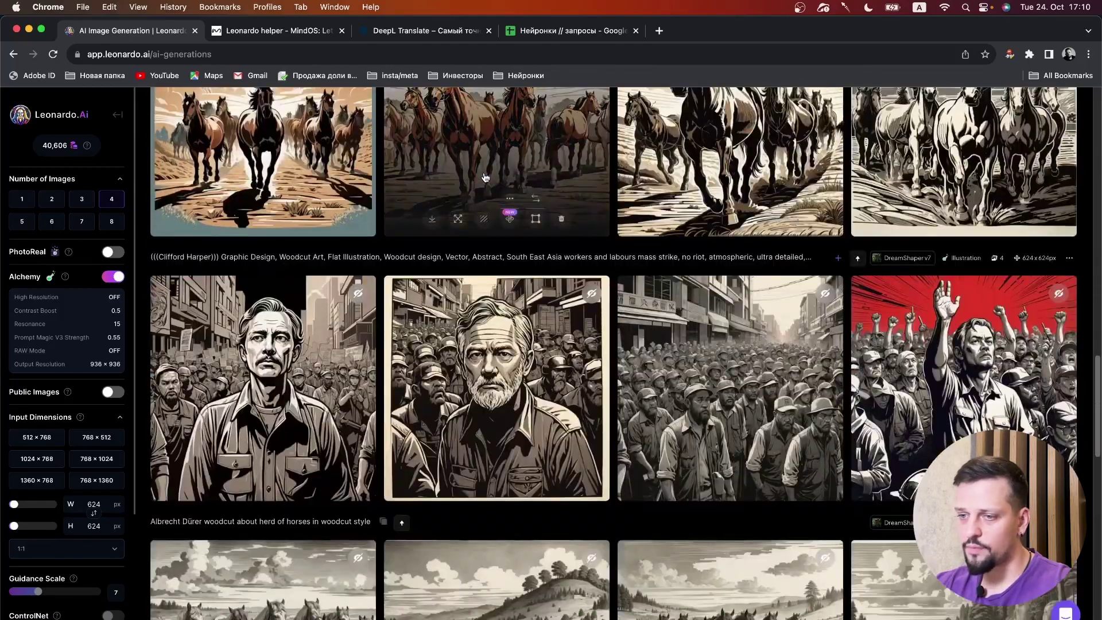
{"action": "scroll", "coordinate": [485, 179], "scroll_direction": "up", "scroll_amount": 13}
{"action": "scroll", "coordinate": [485, 179], "scroll_direction": "up", "scroll_amount": 10}
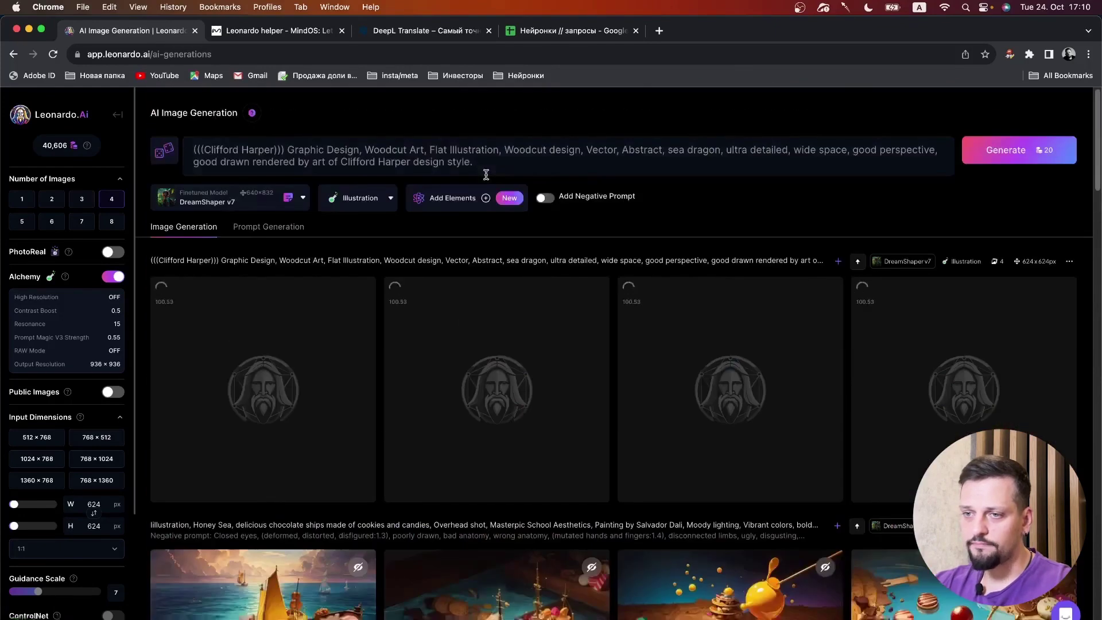
Browse the sea-dragon woodcuts (dragon head, red sea dragon, grey serpent) and return to the black-and-white head.
{"action": "left_click", "coordinate": [293, 332]}
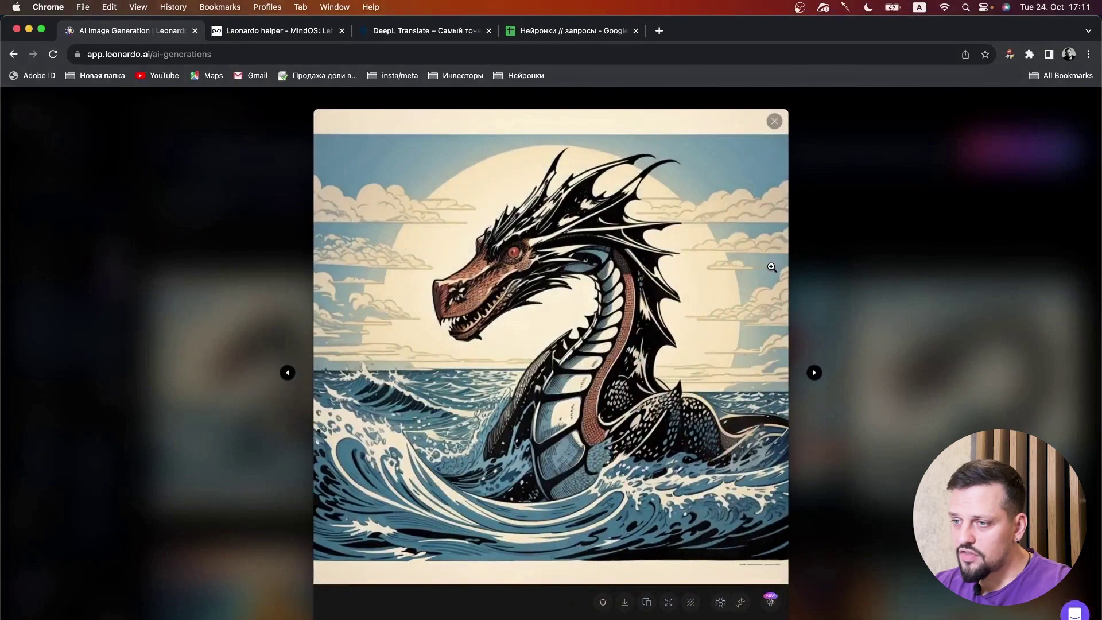
{"action": "left_click", "coordinate": [815, 374]}
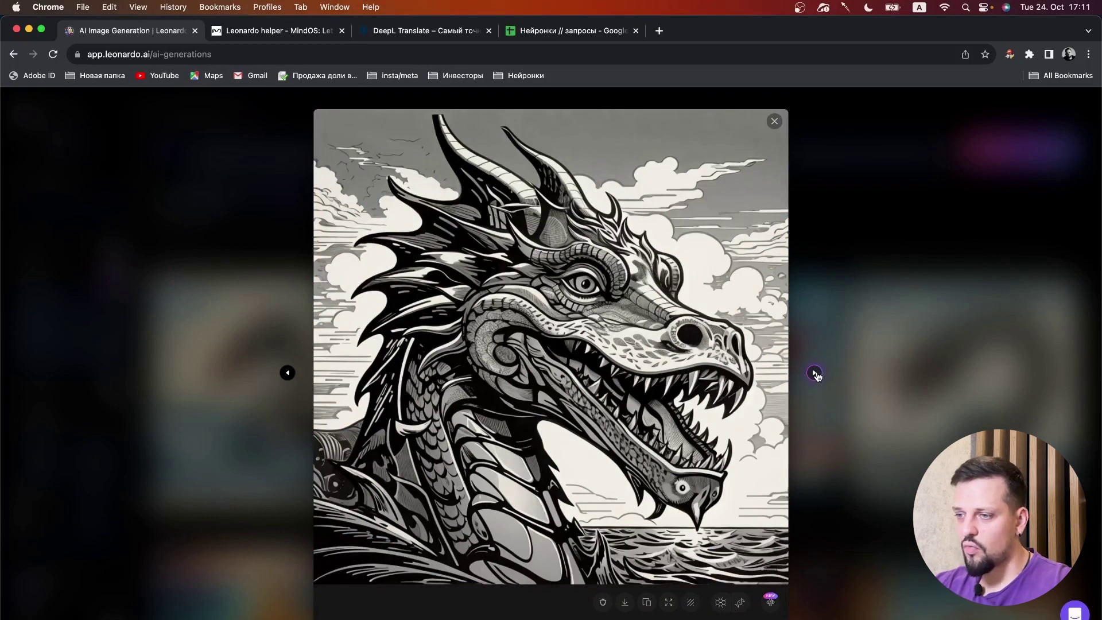
{"action": "left_click", "coordinate": [814, 374]}
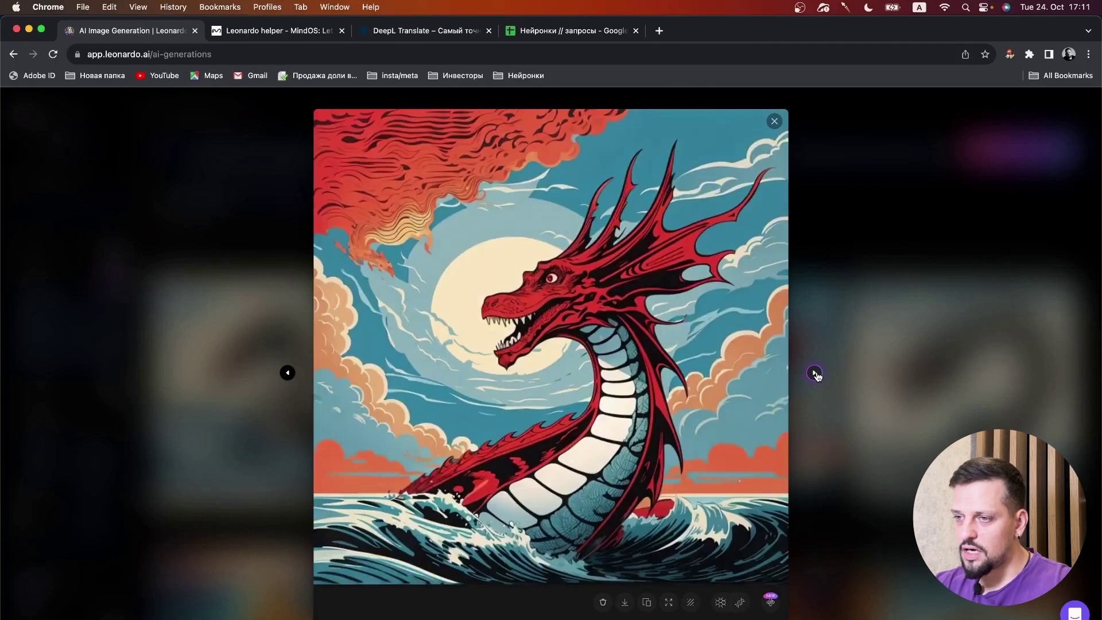
{"action": "left_click", "coordinate": [815, 374]}
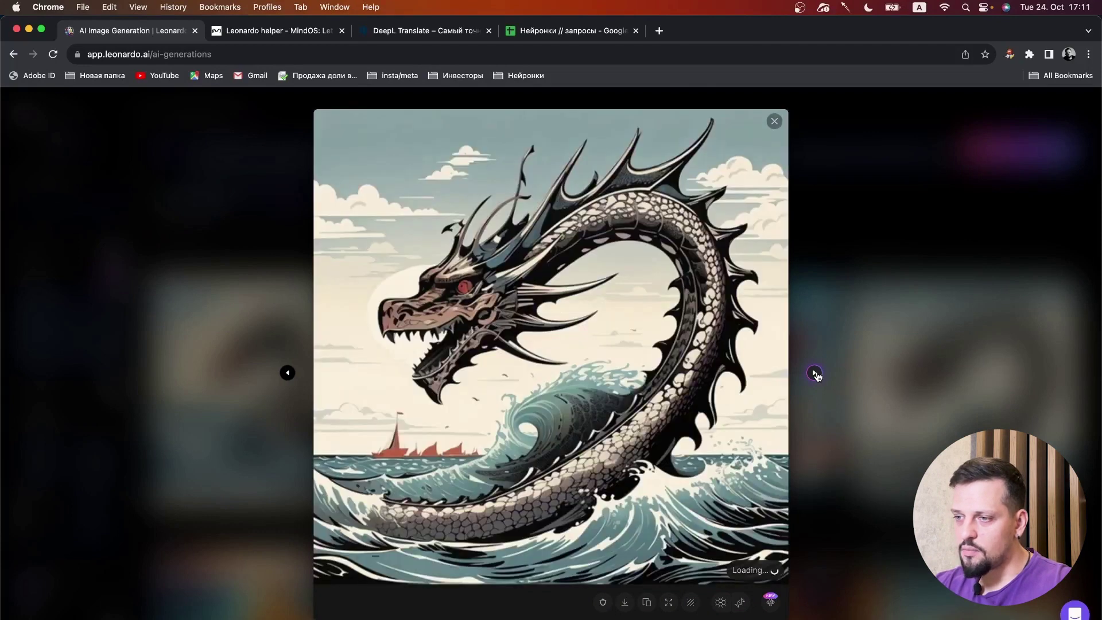
{"action": "left_click", "coordinate": [288, 373]}
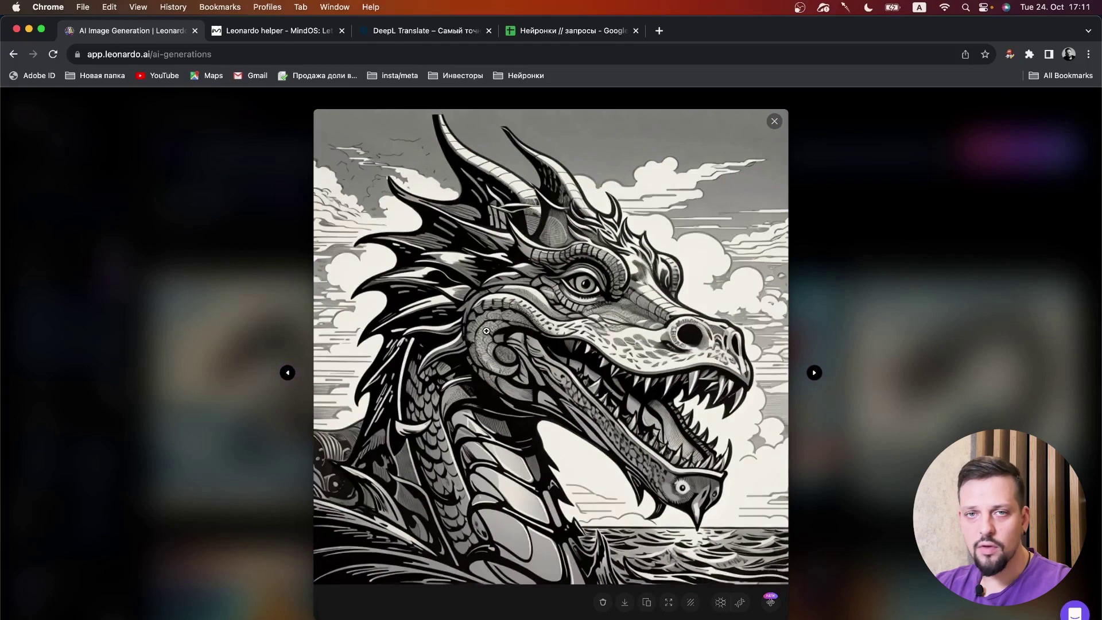
Refine the black-and-white dragon head with the Alchemy Refiner at Low strength, then close it.
{"action": "left_click", "coordinate": [771, 601]}
{"action": "left_click", "coordinate": [692, 321]}
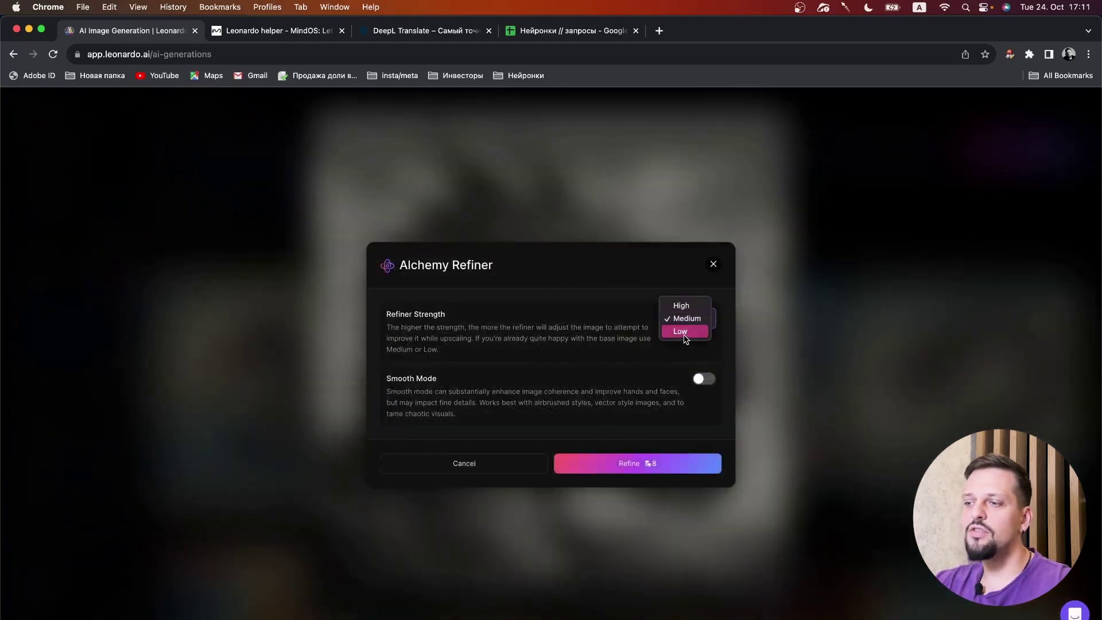
{"action": "left_click", "coordinate": [682, 332]}
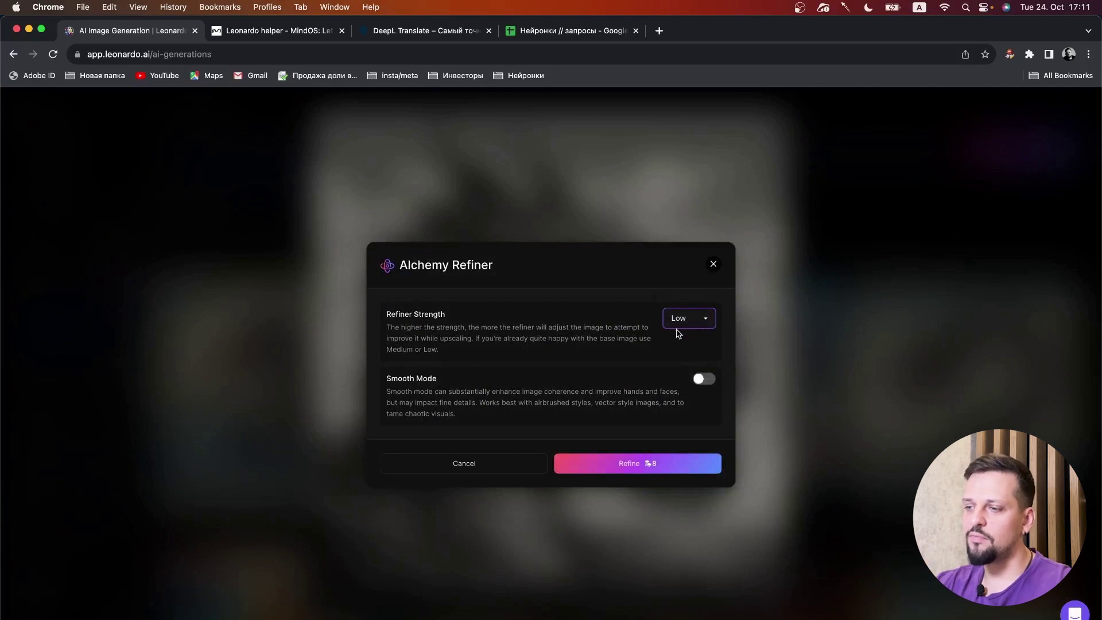
{"action": "left_click", "coordinate": [613, 459]}
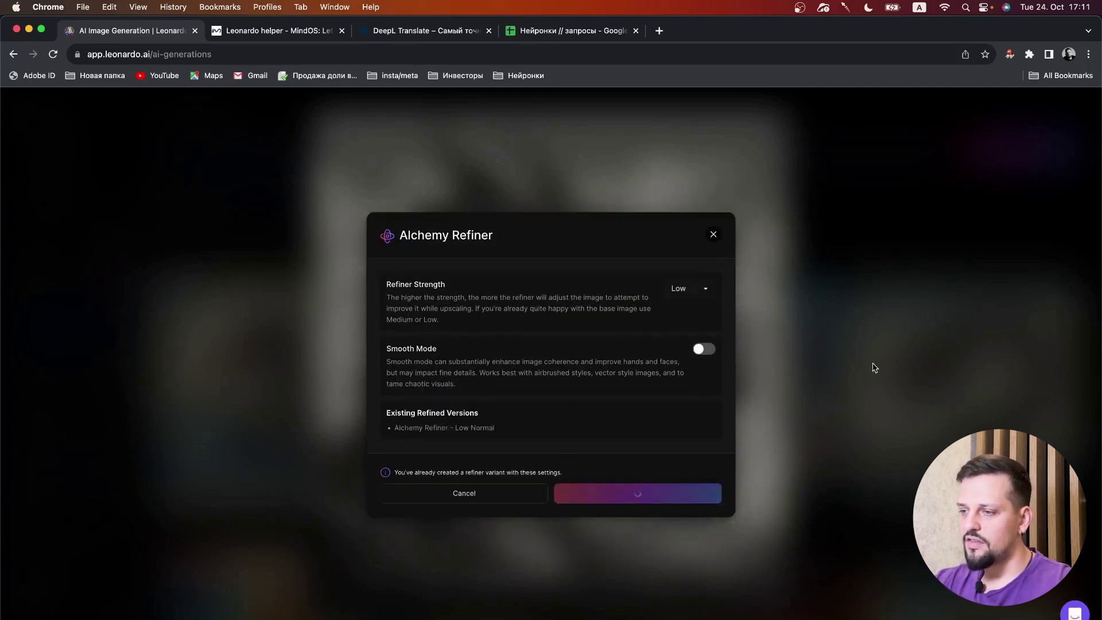
{"action": "left_click", "coordinate": [714, 235]}
{"action": "left_click", "coordinate": [856, 351]}
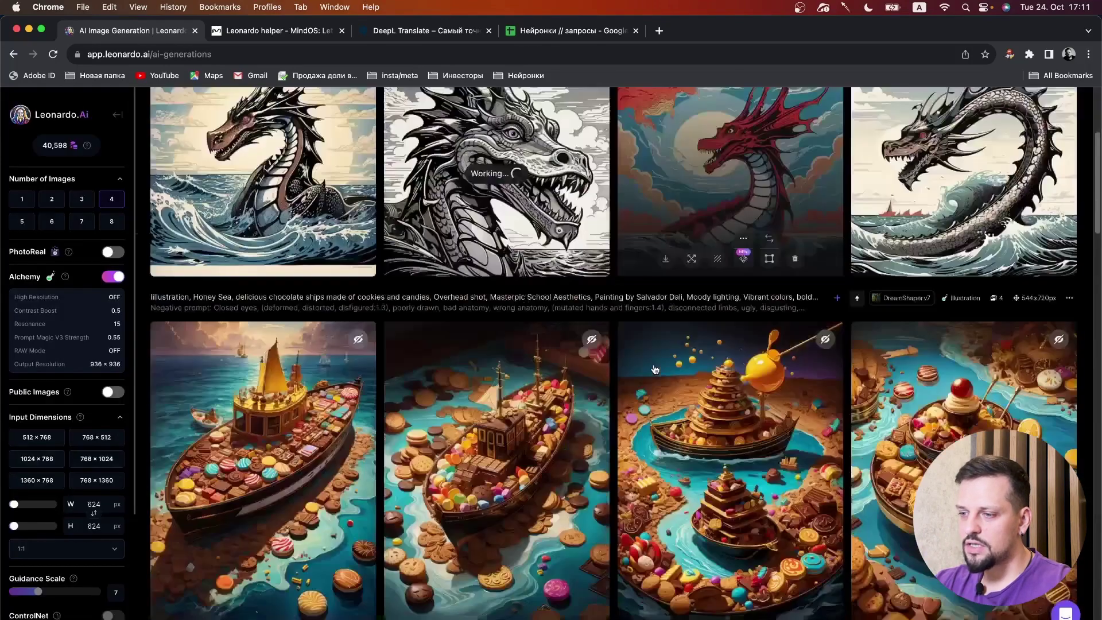
Run the Alchemy Refiner on the first strike-worker portrait at Medium strength with Smooth Mode on.
{"action": "scroll", "coordinate": [612, 331], "scroll_direction": "down", "scroll_amount": 15}
{"action": "scroll", "coordinate": [612, 331], "scroll_direction": "down", "scroll_amount": 9}
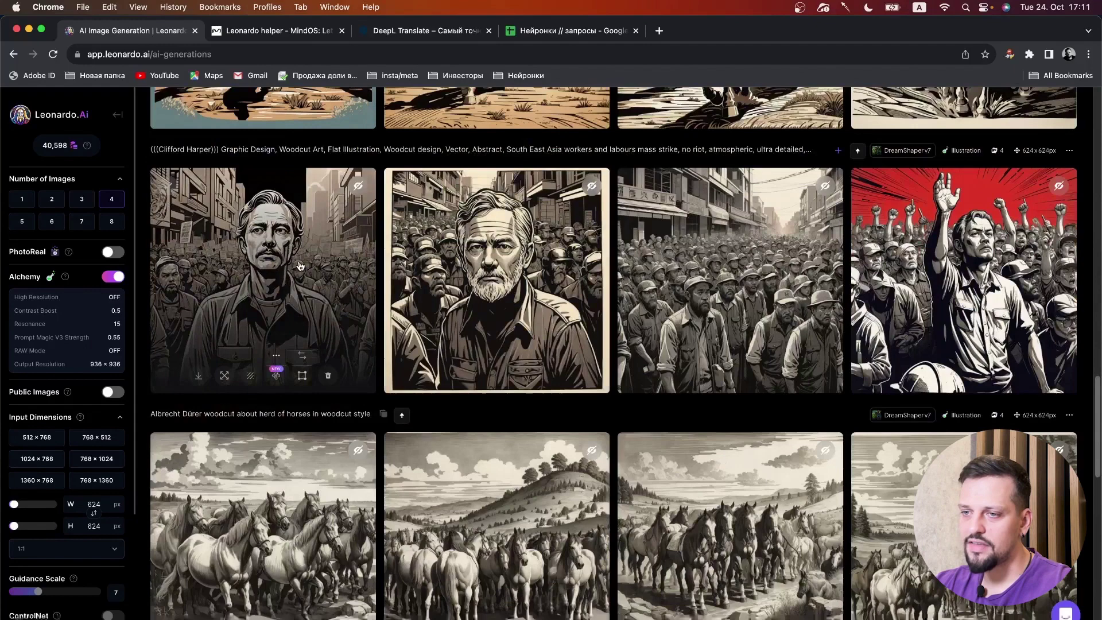
{"action": "left_click", "coordinate": [299, 266]}
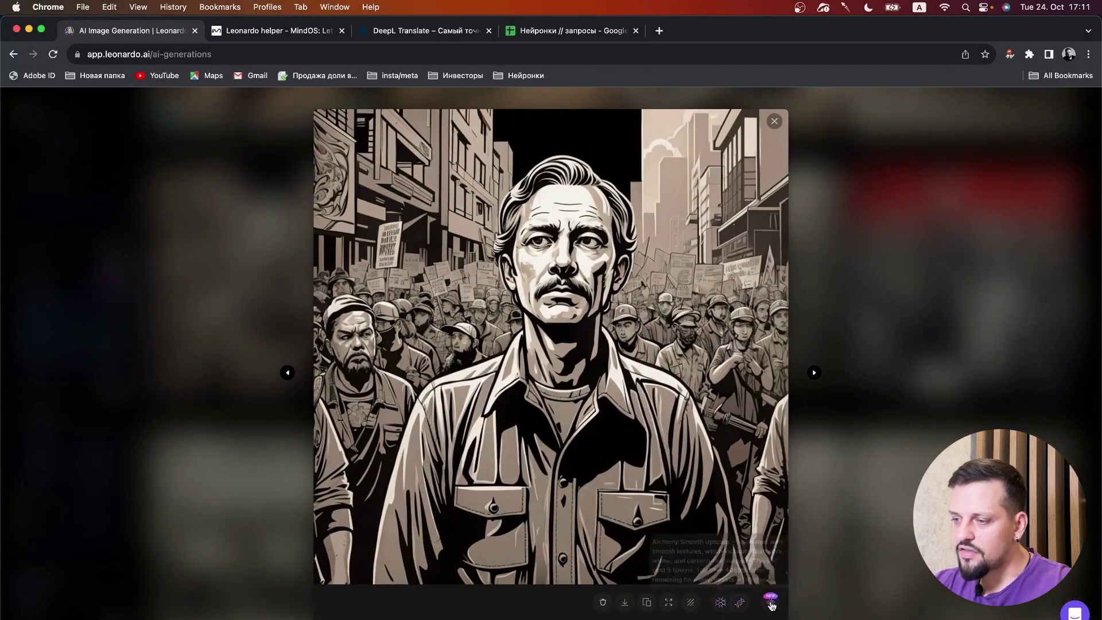
{"action": "left_click", "coordinate": [720, 602]}
{"action": "left_click", "coordinate": [689, 318]}
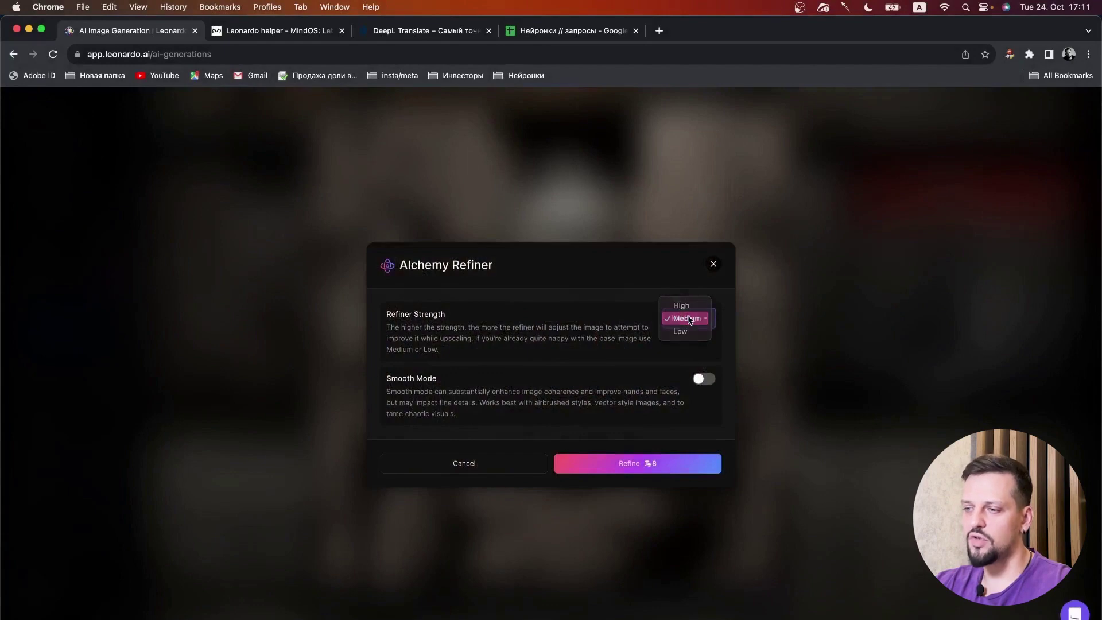
{"action": "left_click", "coordinate": [688, 319]}
{"action": "left_click", "coordinate": [703, 379]}
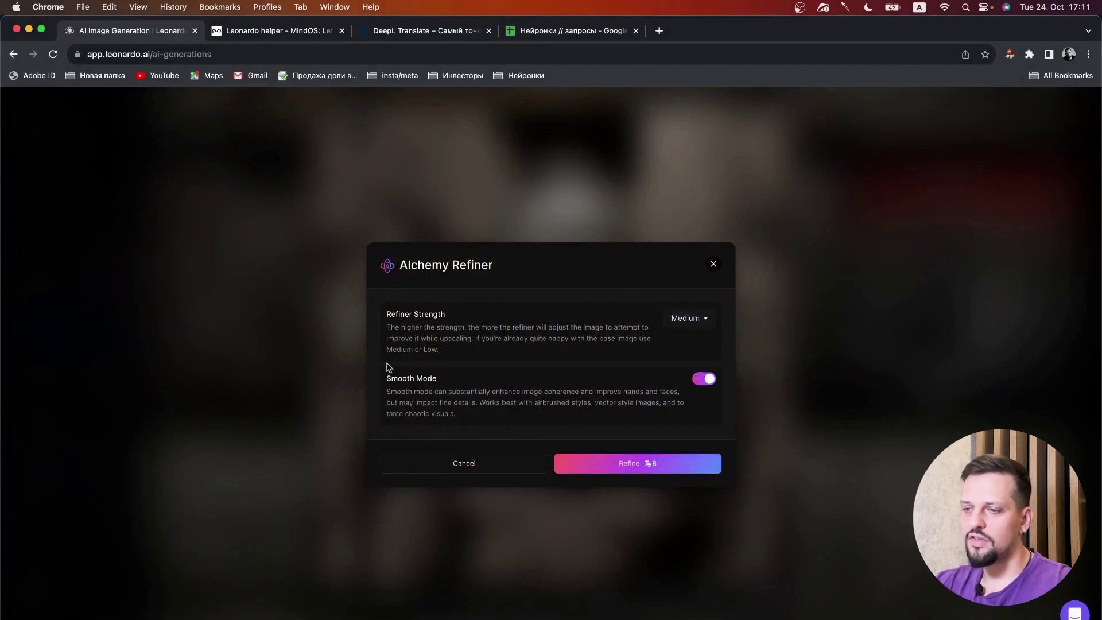
{"action": "left_click_drag", "start_coordinate": [388, 380], "coordinate": [428, 380]}
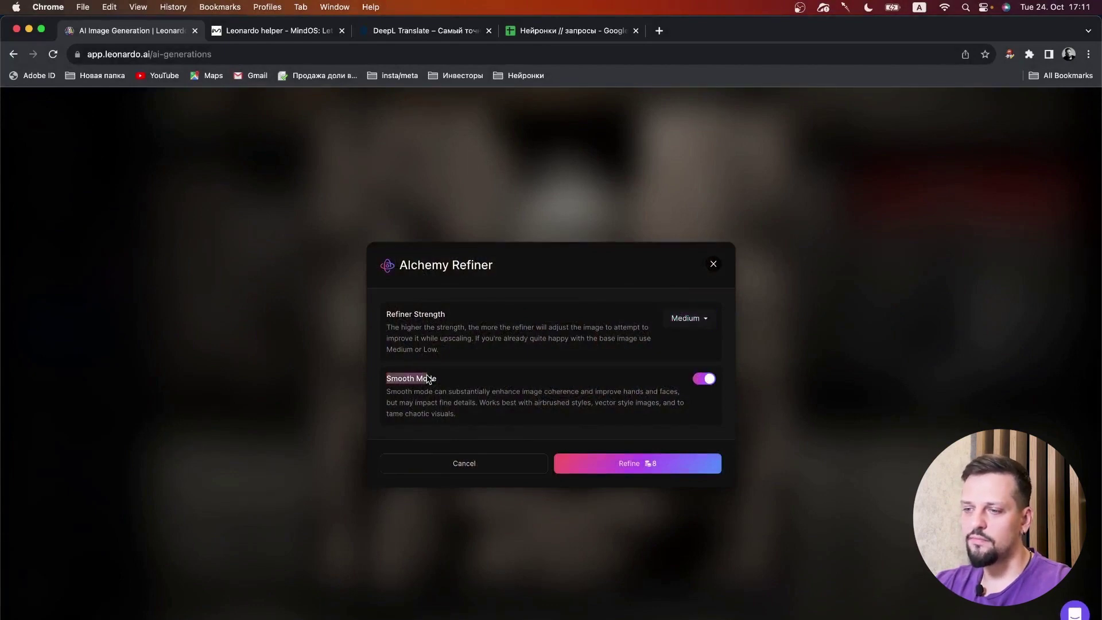
{"action": "left_click", "coordinate": [661, 472]}
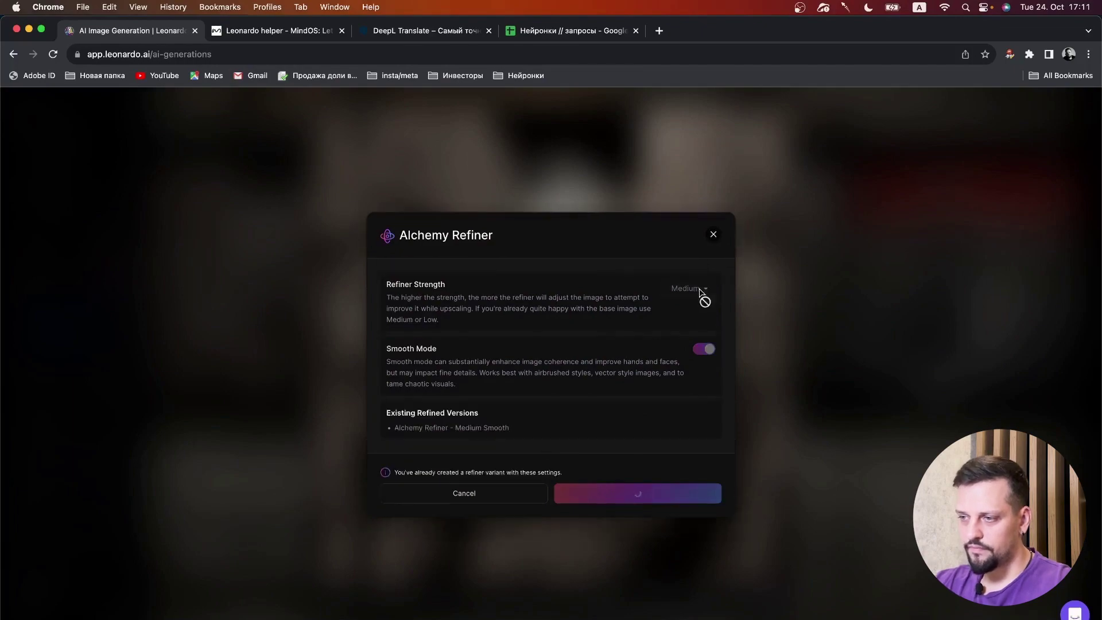
{"action": "left_click", "coordinate": [714, 234]}
{"action": "key", "text": "Escape"}
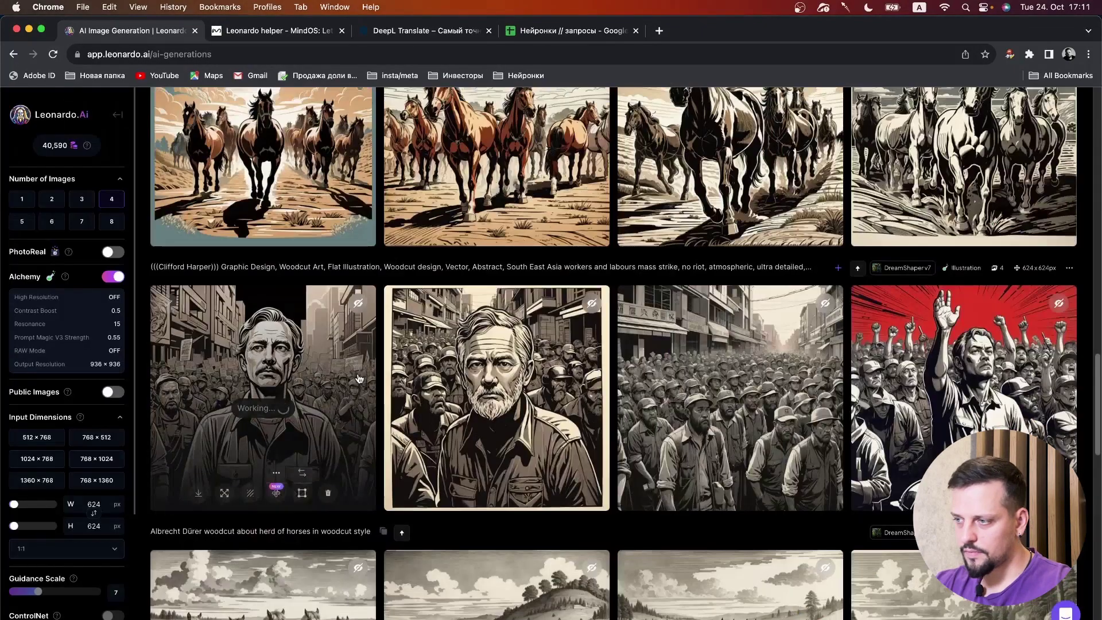
Scroll back to the top of the gallery and open the second sea-dragon image full size.
{"action": "scroll", "coordinate": [376, 381], "scroll_direction": "up", "scroll_amount": 15}
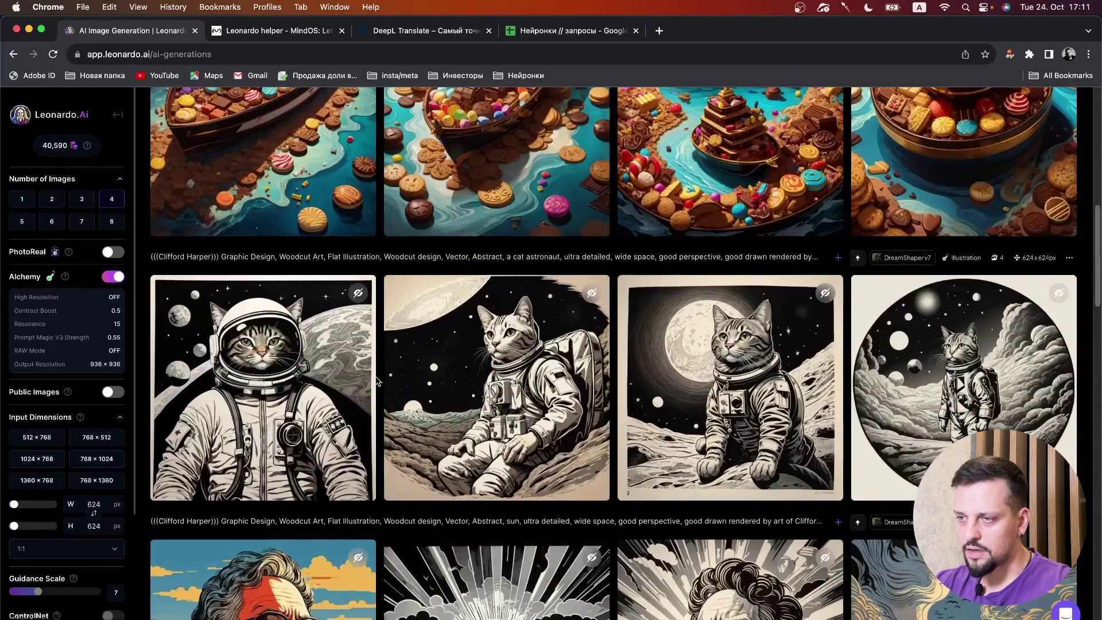
{"action": "scroll", "coordinate": [376, 381], "scroll_direction": "up", "scroll_amount": 5}
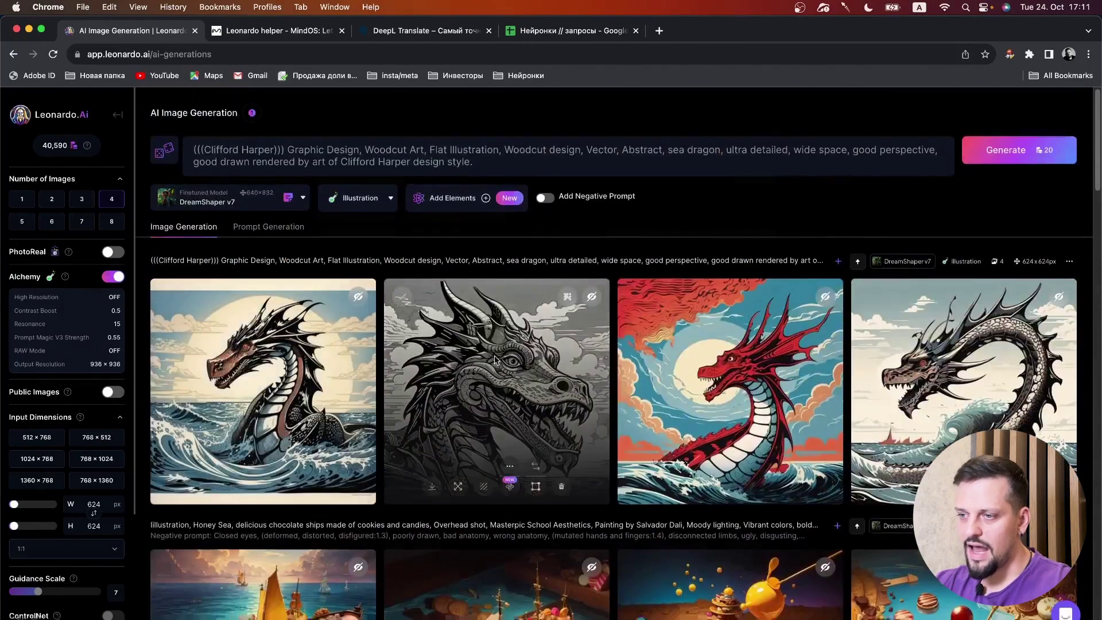
{"action": "left_click", "coordinate": [495, 356]}
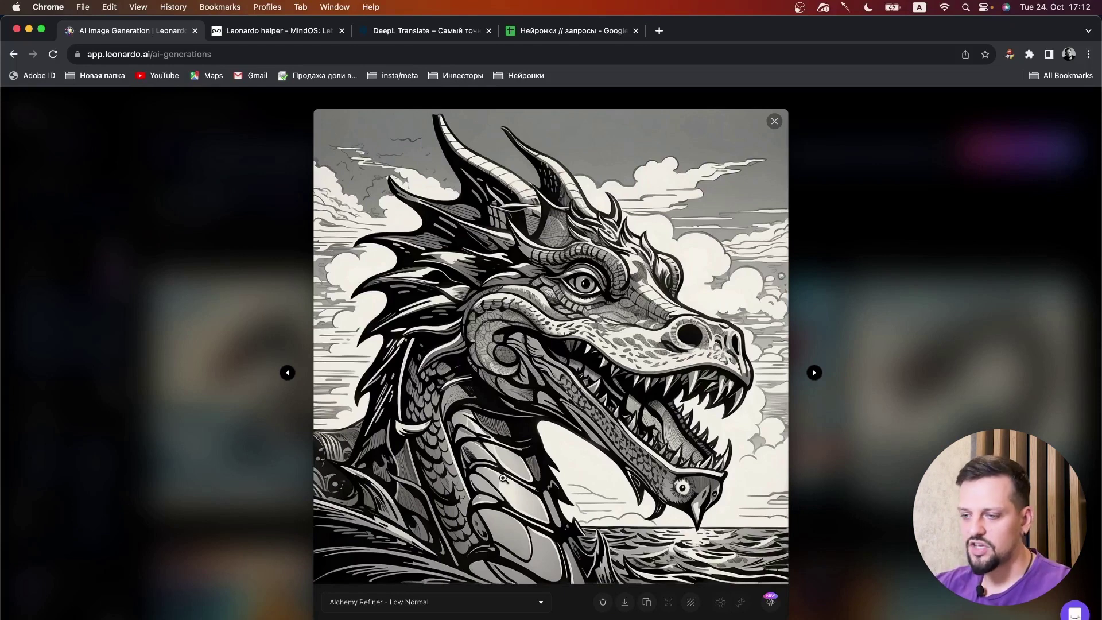
Zoom into the original dragon image, then switch its version to Alchemy Refiner - Low Normal.
{"action": "left_click", "coordinate": [533, 338]}
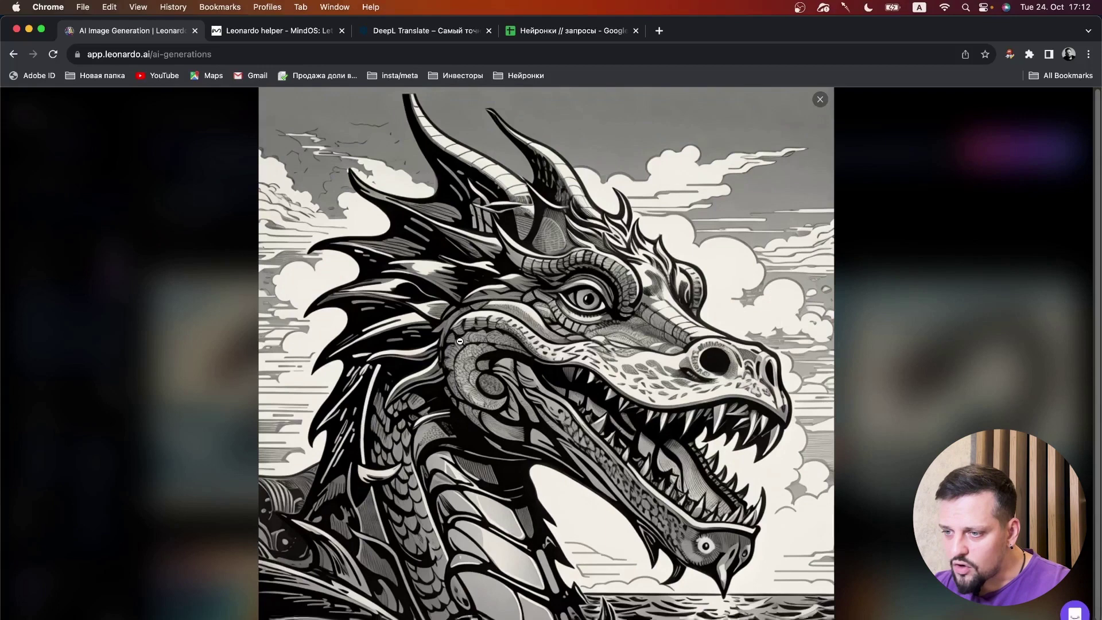
{"action": "left_click", "coordinate": [508, 369]}
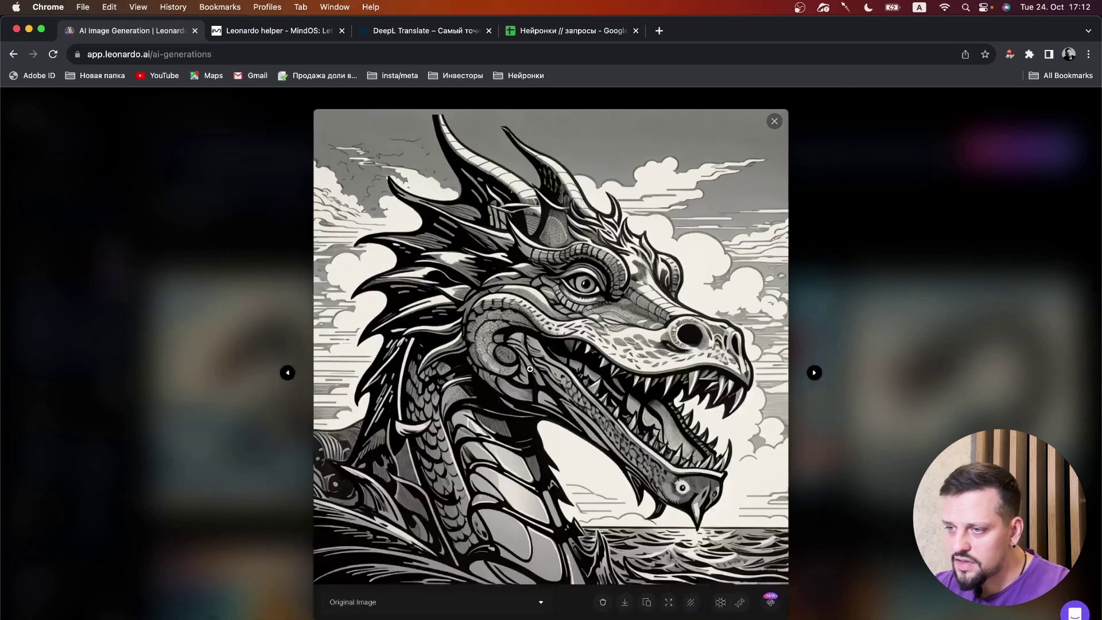
{"action": "left_click", "coordinate": [376, 602]}
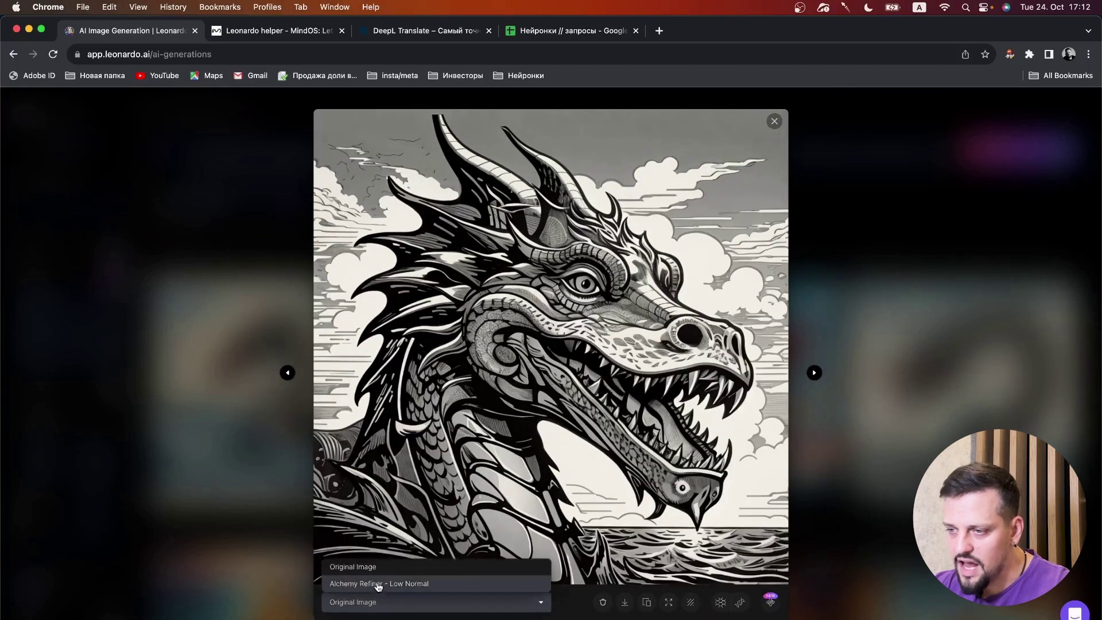
{"action": "left_click", "coordinate": [379, 585]}
Inspect the Low Normal refined dragon up close, then close the full-size view.
{"action": "left_click", "coordinate": [510, 329]}
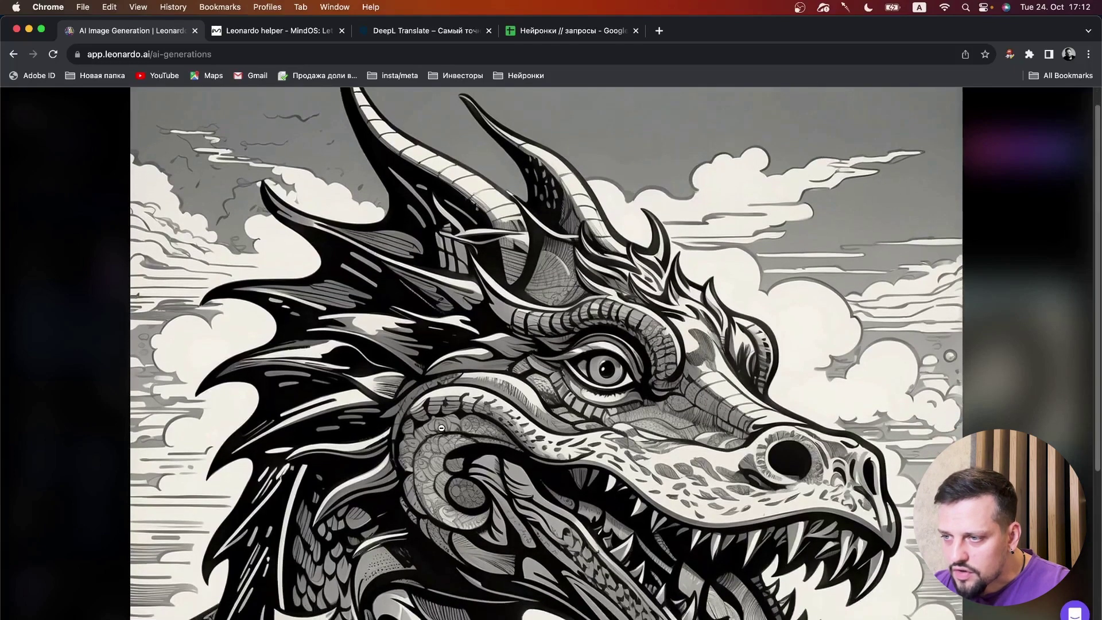
{"action": "scroll", "coordinate": [443, 429], "scroll_direction": "down", "scroll_amount": 2}
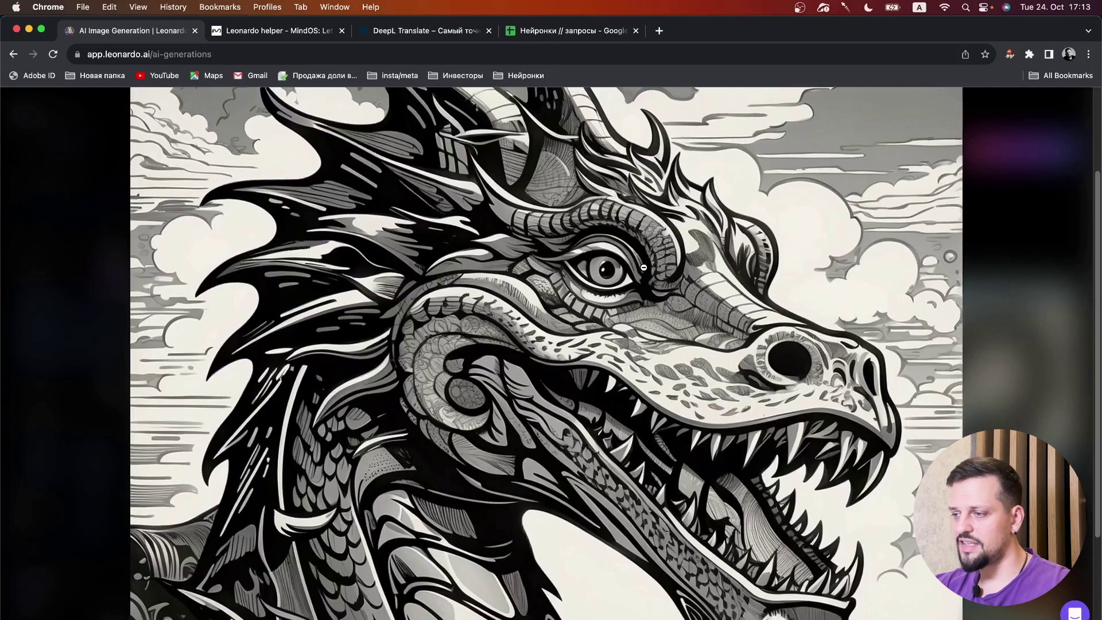
{"action": "scroll", "coordinate": [644, 267], "scroll_direction": "up", "scroll_amount": 3}
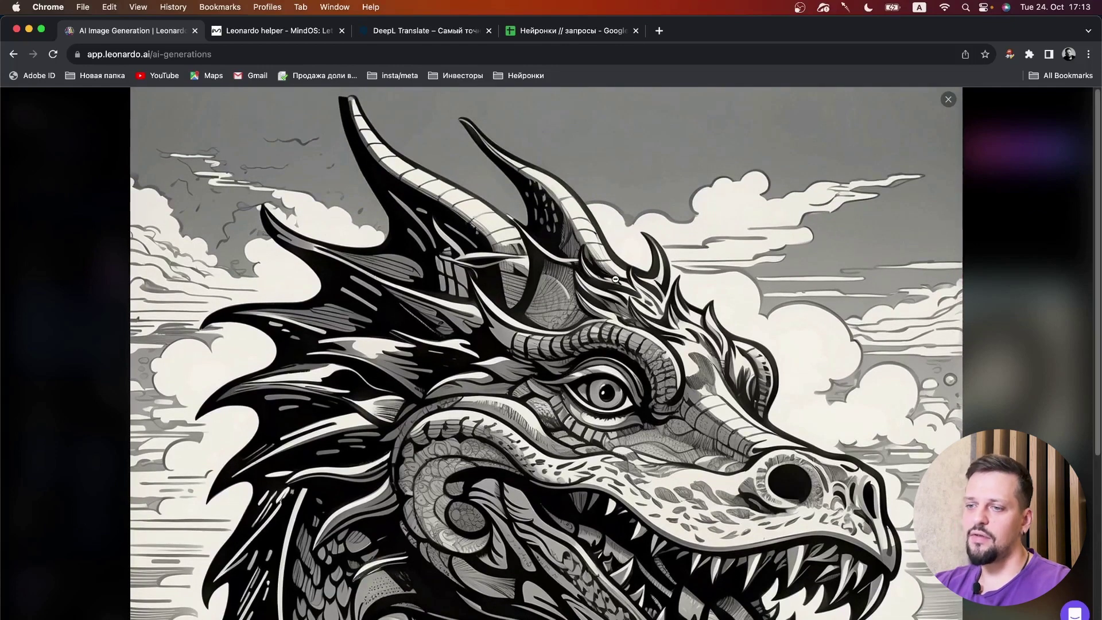
{"action": "scroll", "coordinate": [614, 279], "scroll_direction": "down", "scroll_amount": 5}
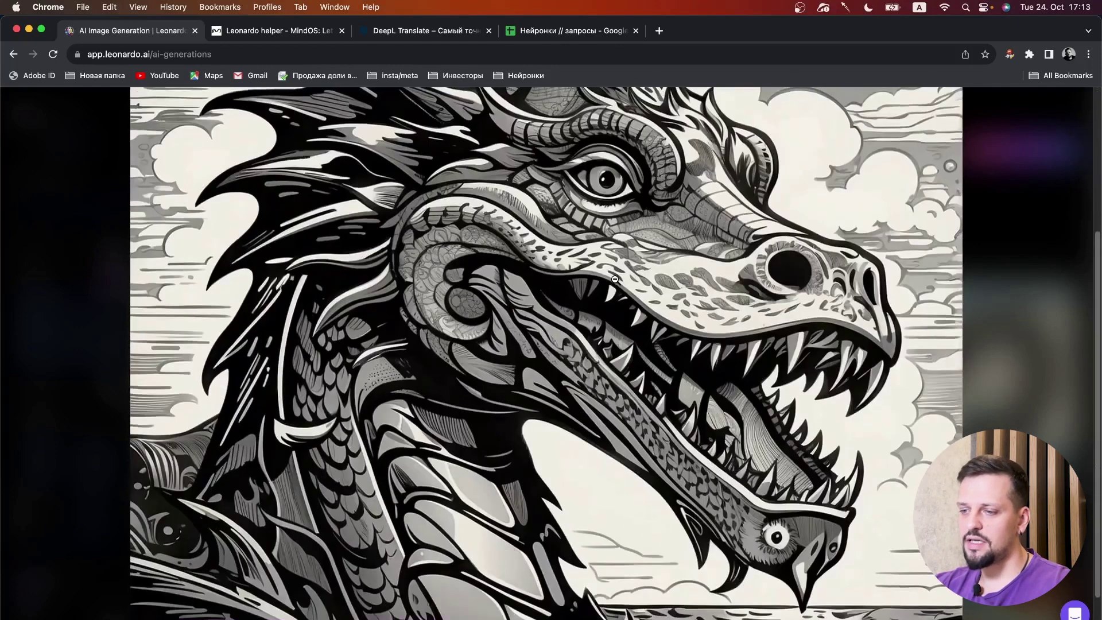
{"action": "scroll", "coordinate": [615, 279], "scroll_direction": "down", "scroll_amount": 2}
{"action": "scroll", "coordinate": [746, 271], "scroll_direction": "up", "scroll_amount": 5}
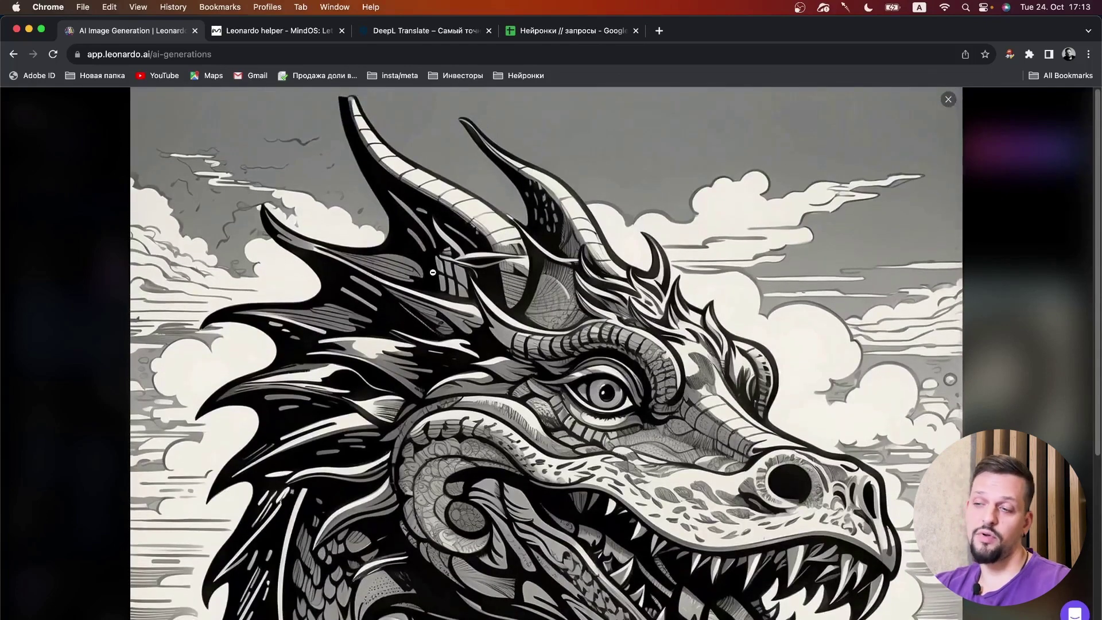
{"action": "left_click", "coordinate": [949, 99]}
Open the Medium Smooth refined strike-worker portrait and zoom in to inspect its details.
{"action": "scroll", "coordinate": [511, 302], "scroll_direction": "down", "scroll_amount": 15}
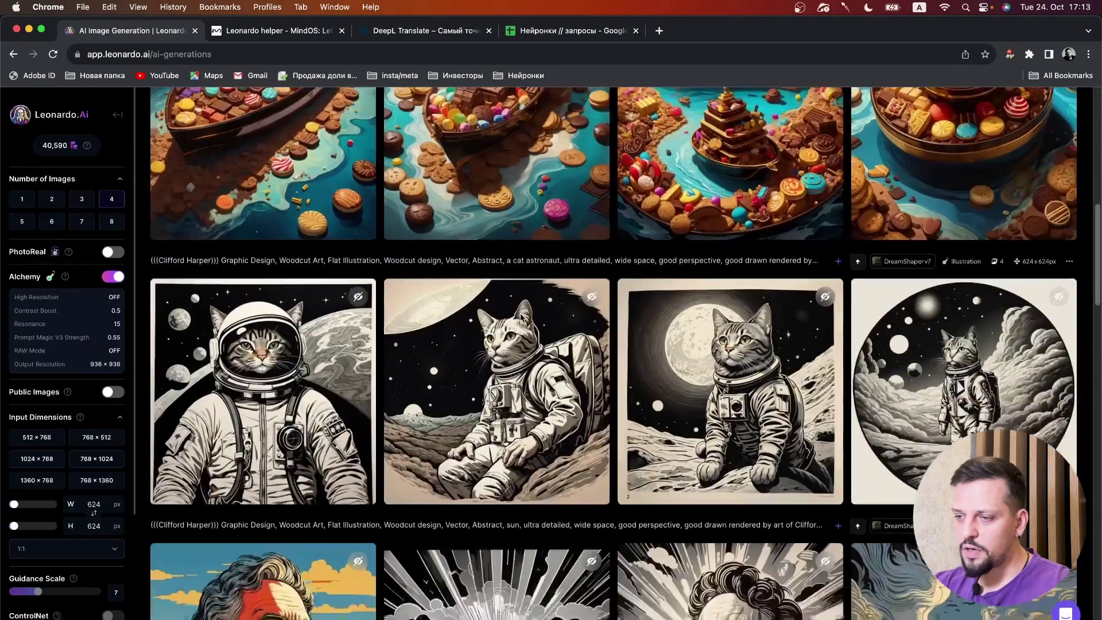
{"action": "scroll", "coordinate": [499, 315], "scroll_direction": "down", "scroll_amount": 12}
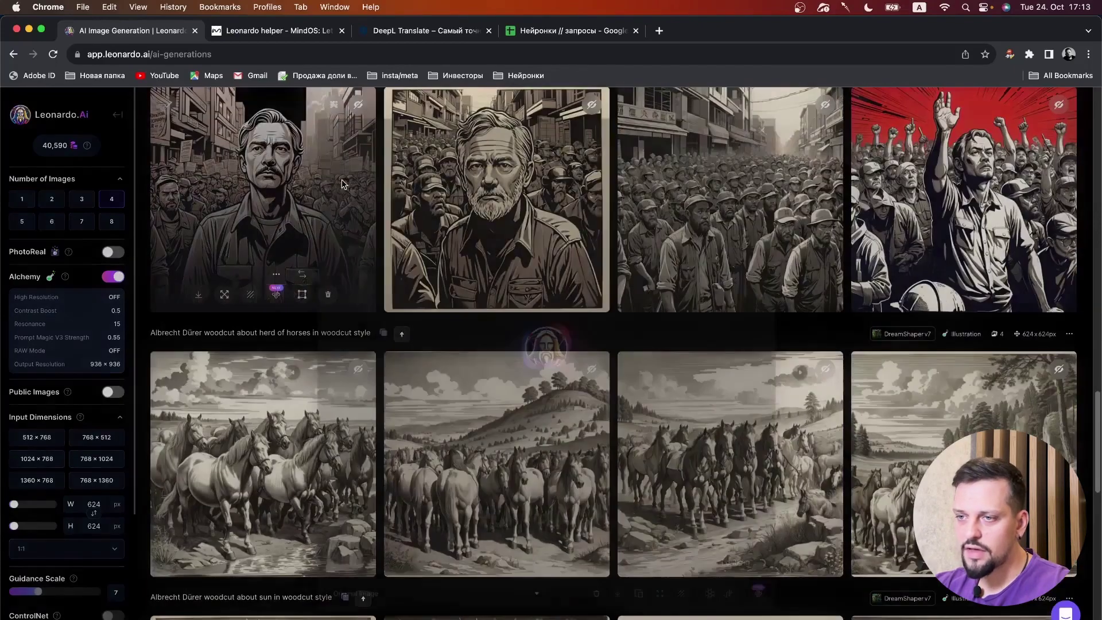
{"action": "left_click", "coordinate": [342, 184]}
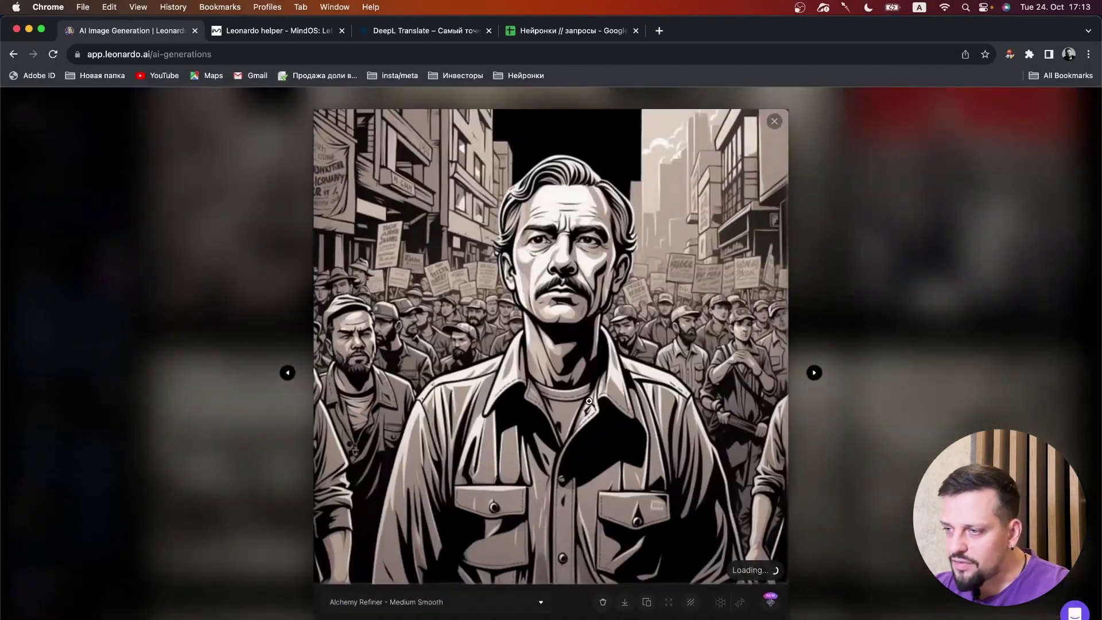
{"action": "left_click", "coordinate": [591, 312]}
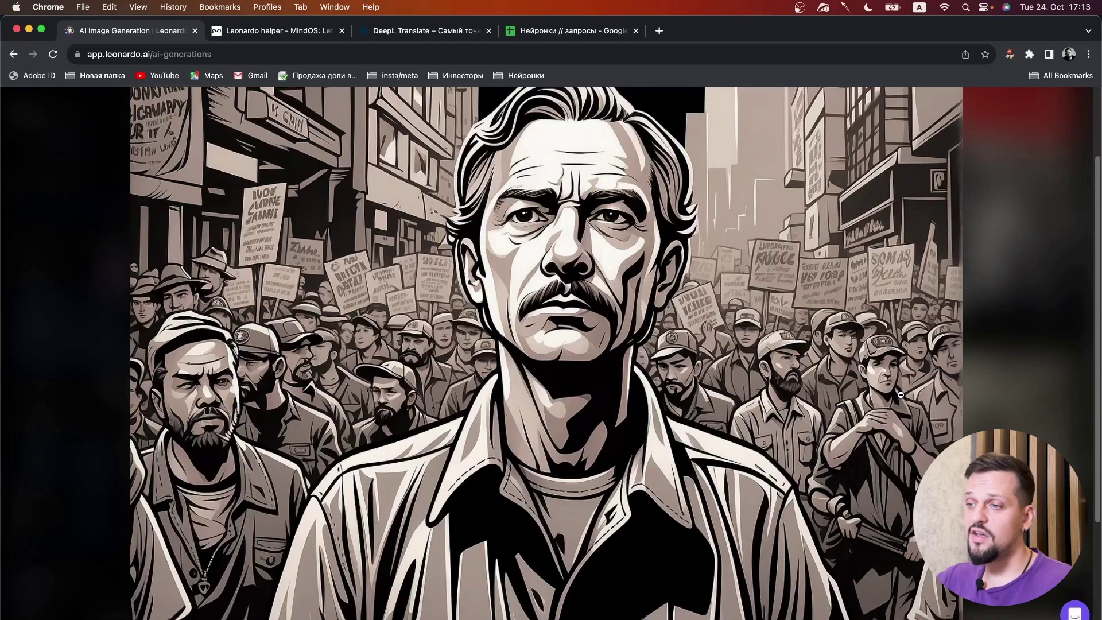
{"action": "scroll", "coordinate": [608, 338], "scroll_direction": "up", "scroll_amount": 4}
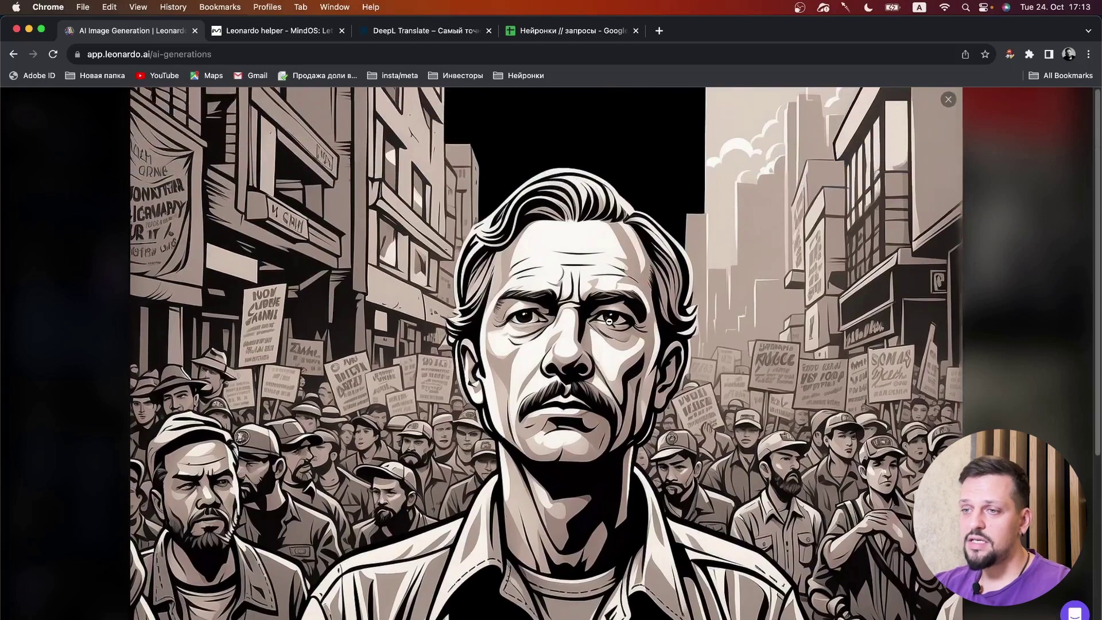
{"action": "left_click", "coordinate": [609, 322]}
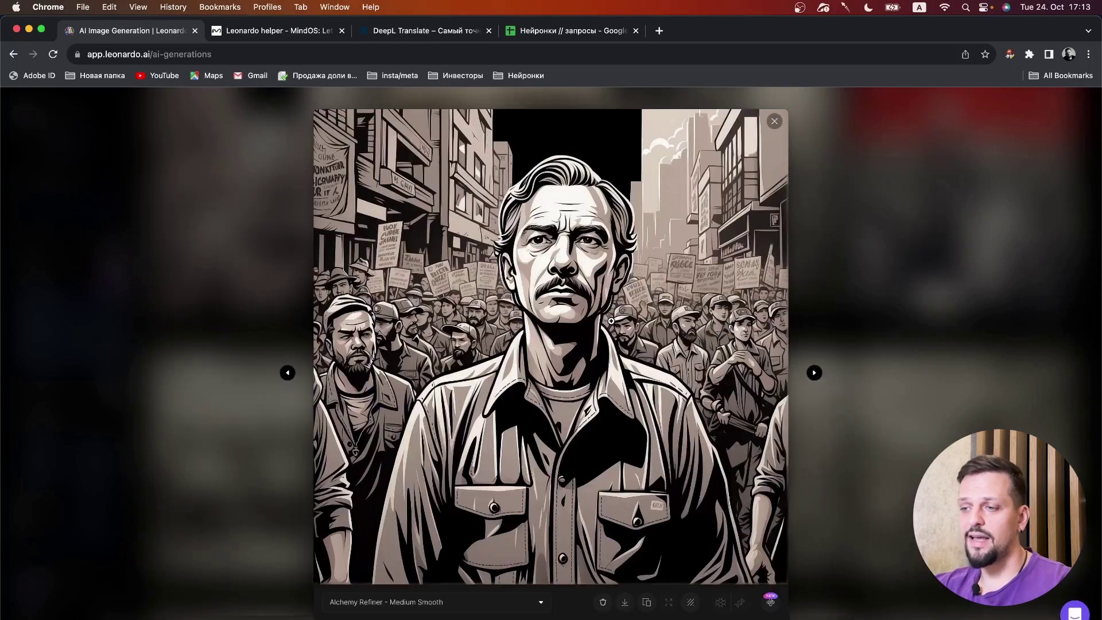